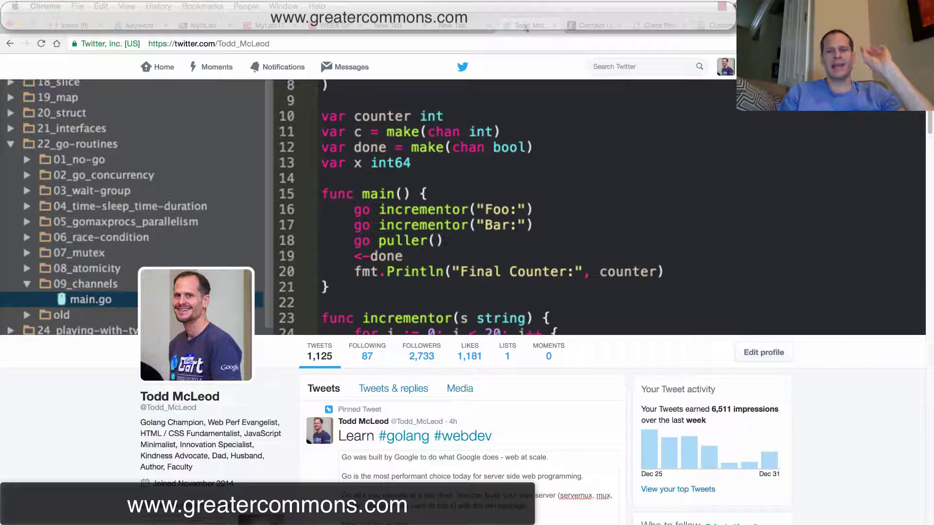
# - Close the empty new tab, Twitter profile, EasTec contact page and class roster tabs in Chrome
pyautogui.click(517, 30)
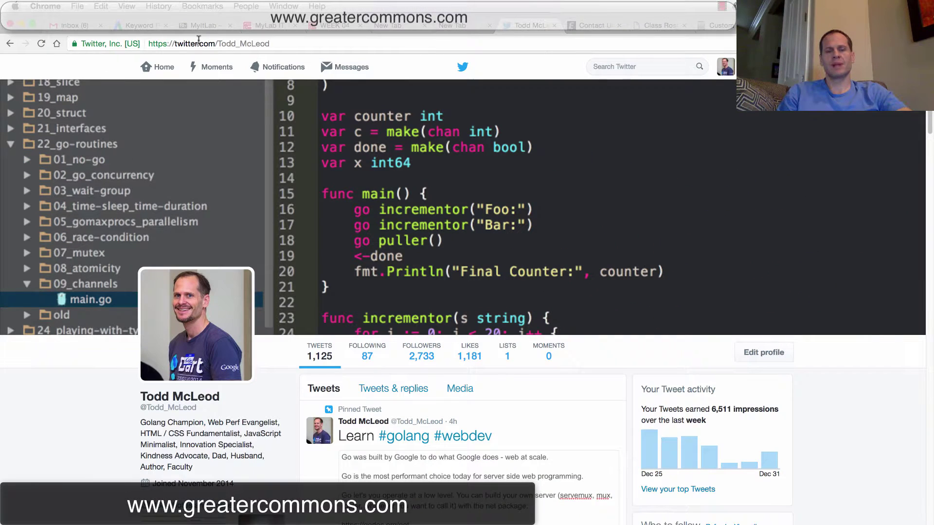
pyautogui.click(425, 26)
pyautogui.press('super+w')
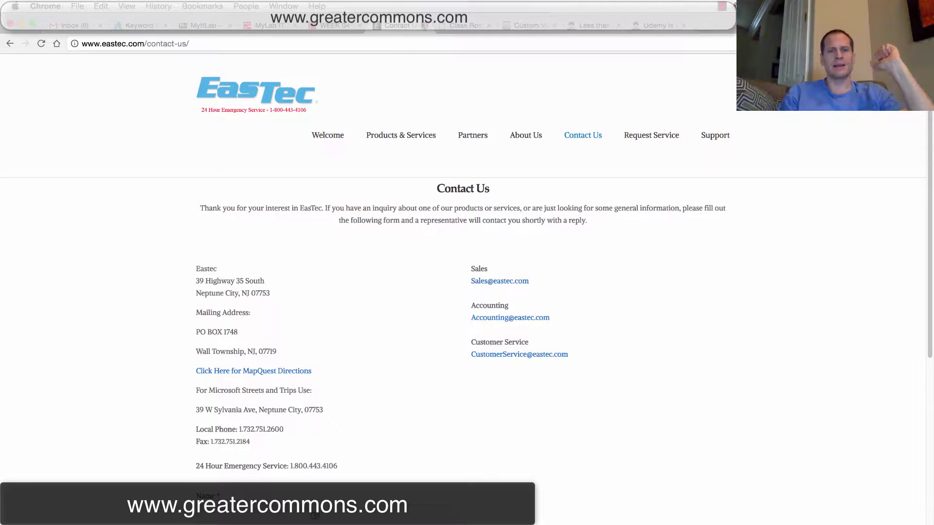
pyautogui.click(424, 25)
pyautogui.click(424, 25)
# - Enter Student View from the MyLab IT course settings and open Test Student's Grades page
pyautogui.click(335, 27)
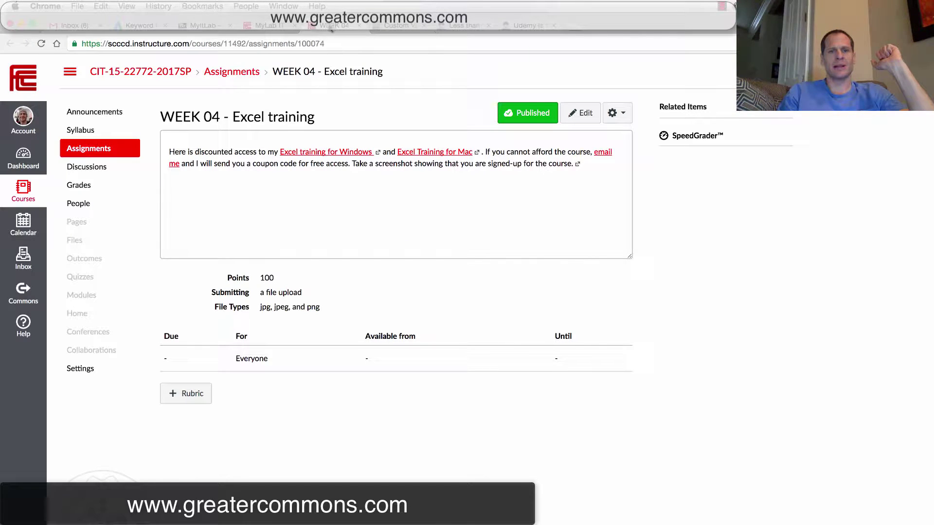
pyautogui.click(268, 25)
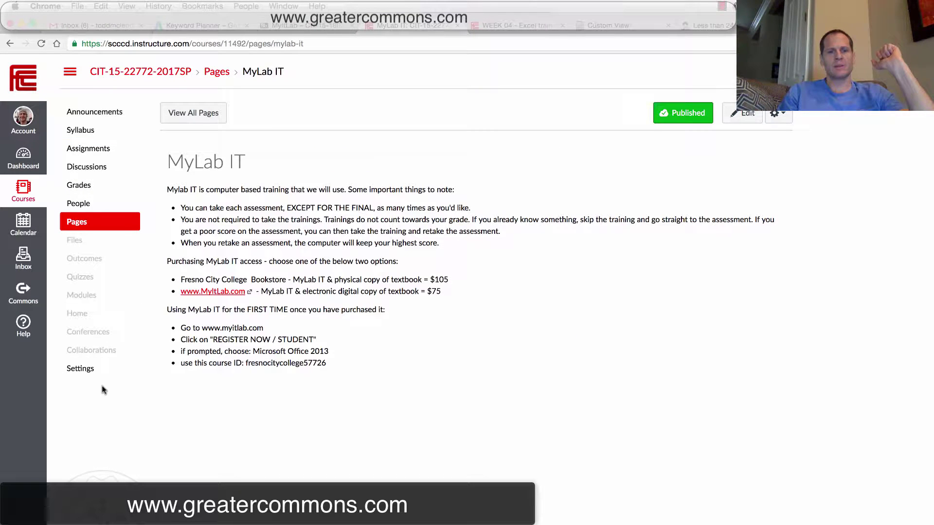
pyautogui.click(92, 369)
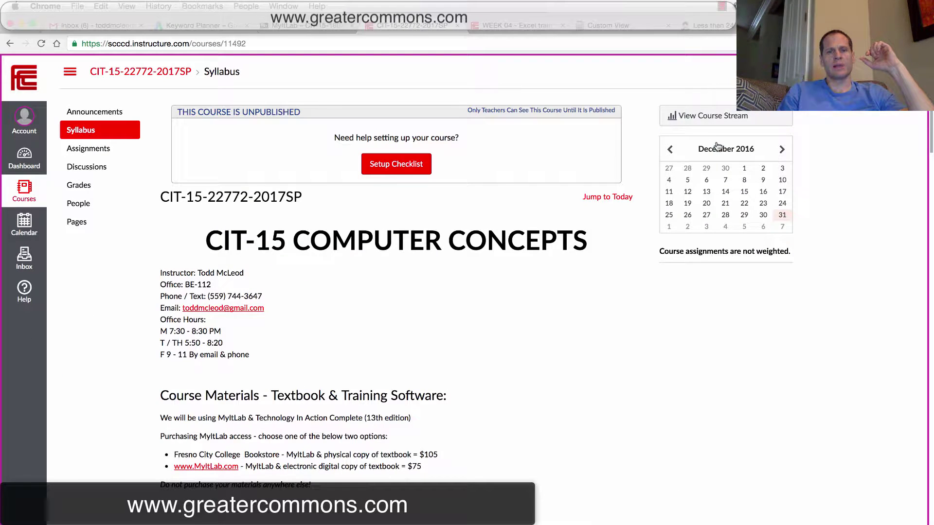
pyautogui.click(90, 190)
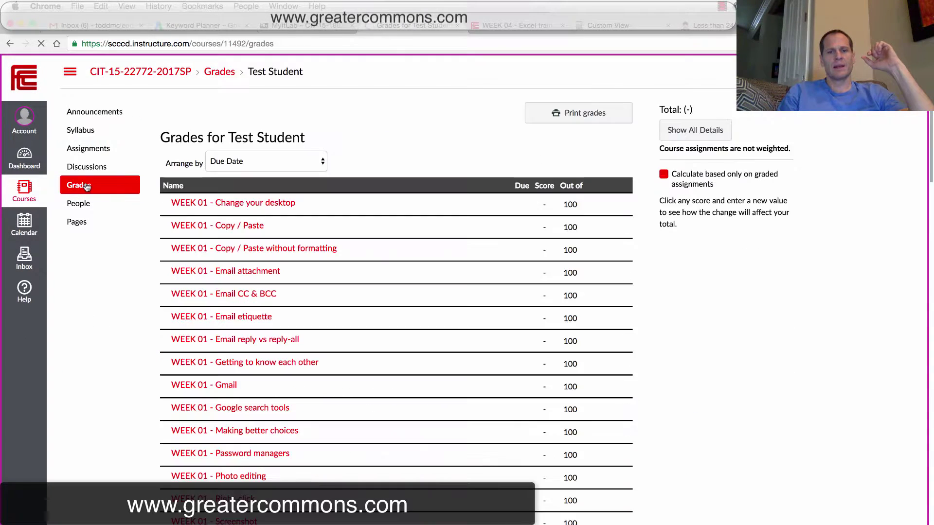
# - Select the whole grades list and copy it with Edit > Copy
pyautogui.scroll(-20, 279, 355)
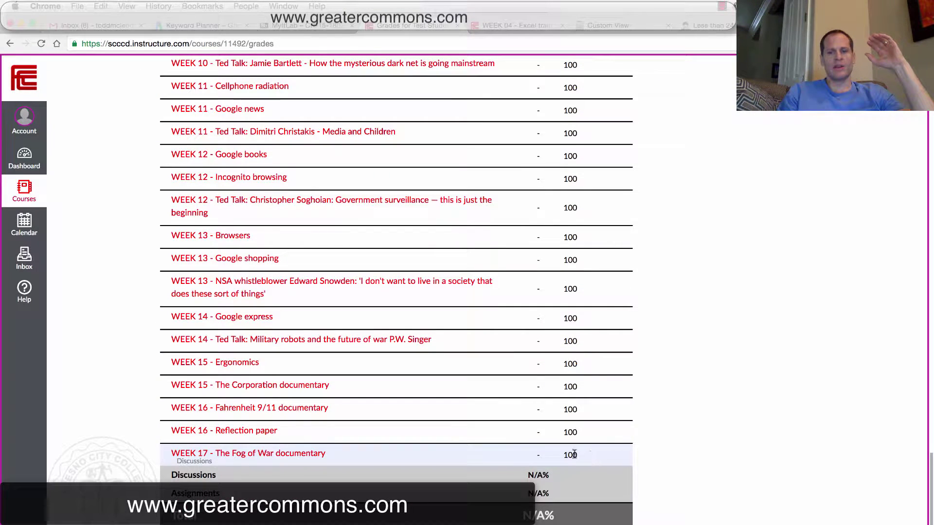
pyautogui.moveTo(569, 453); pyautogui.dragTo(171, 202)
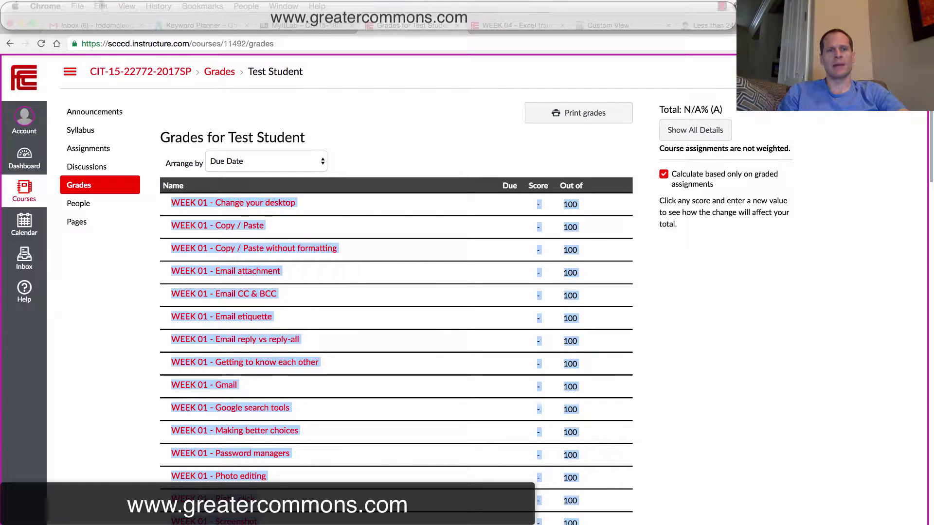
pyautogui.click(103, 8)
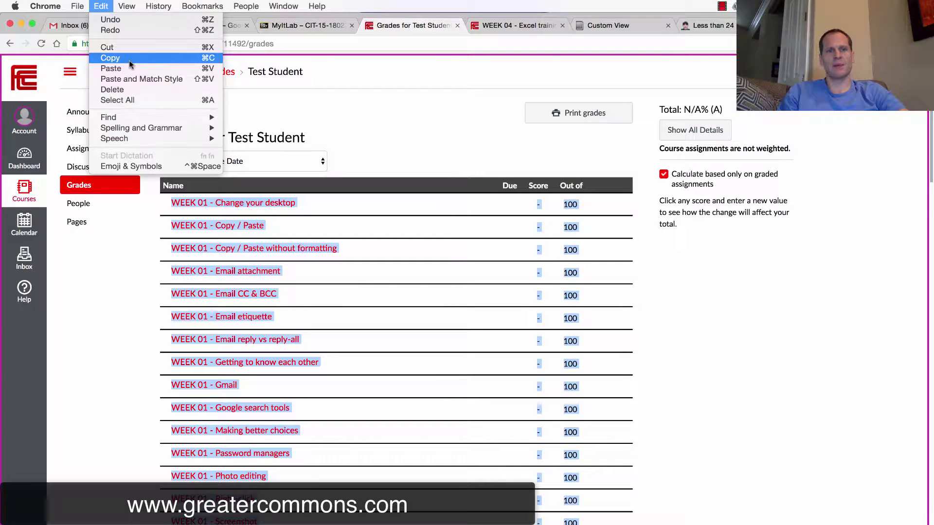
pyautogui.click(199, 59)
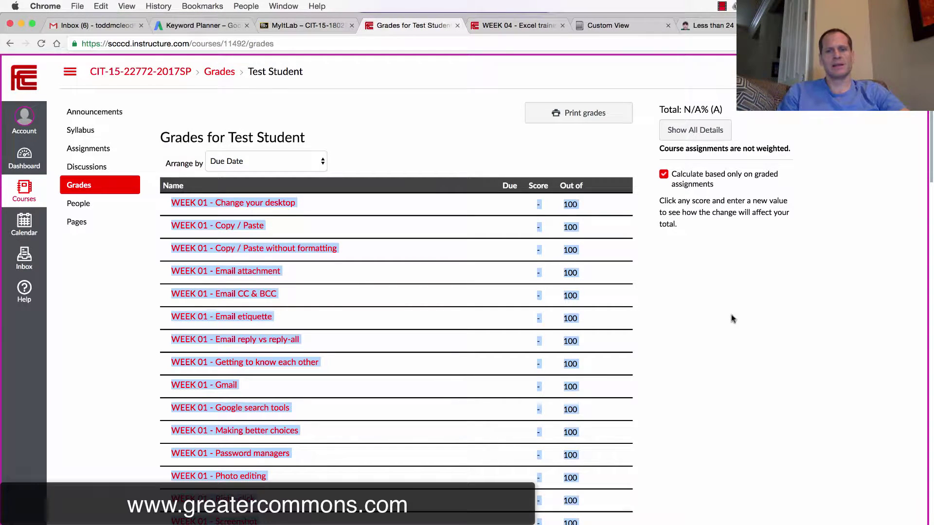
# - Scroll to the end of the grades list, down to WEEK 17 - The Fog of War documentary
pyautogui.scroll(-10, 732, 323)
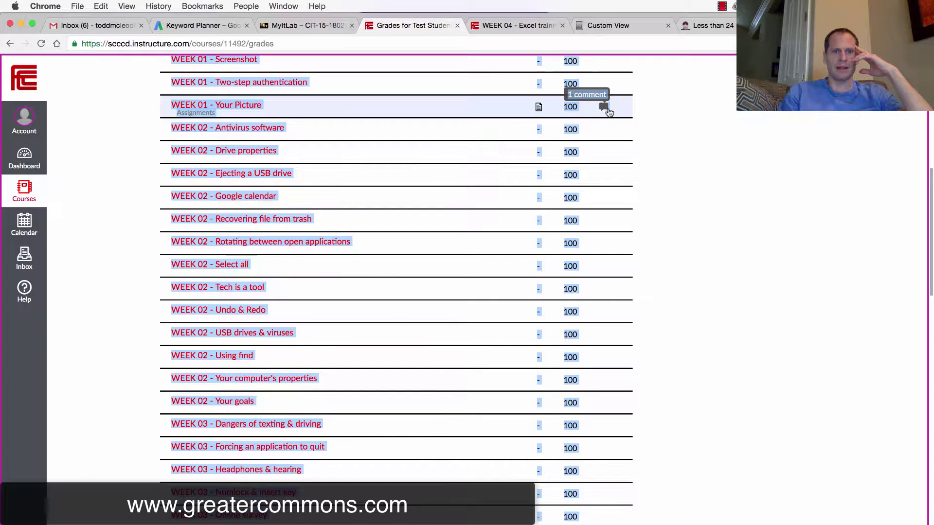
pyautogui.scroll(-3, 763, 323)
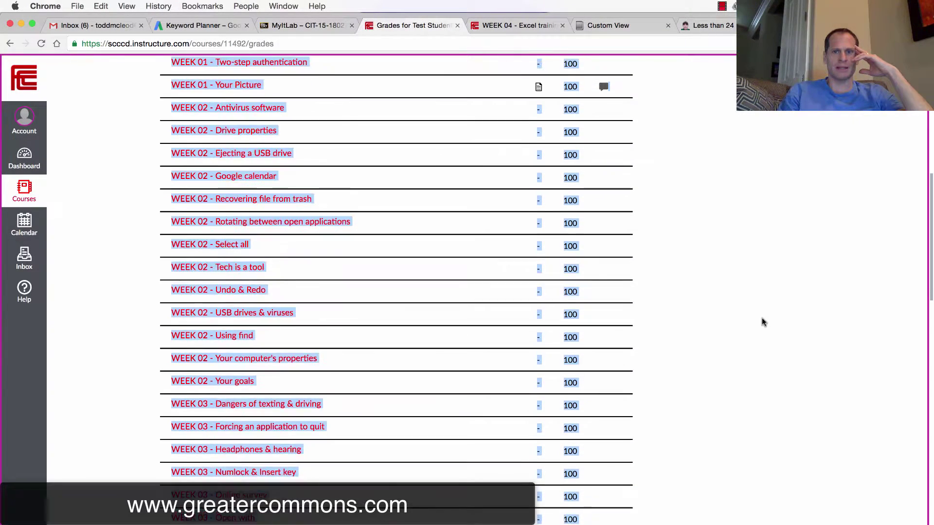
pyautogui.scroll(-10, 761, 322)
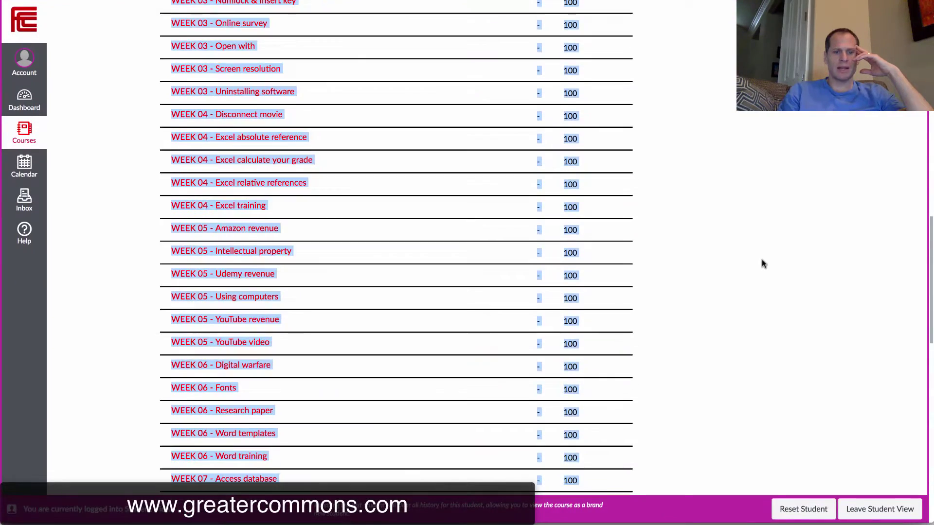
pyautogui.scroll(-10, 762, 260)
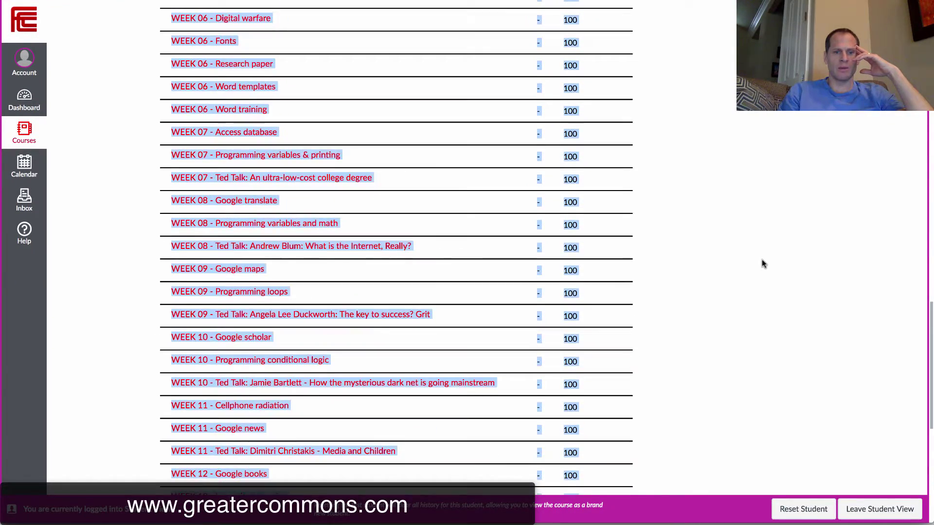
pyautogui.scroll(-10, 762, 260)
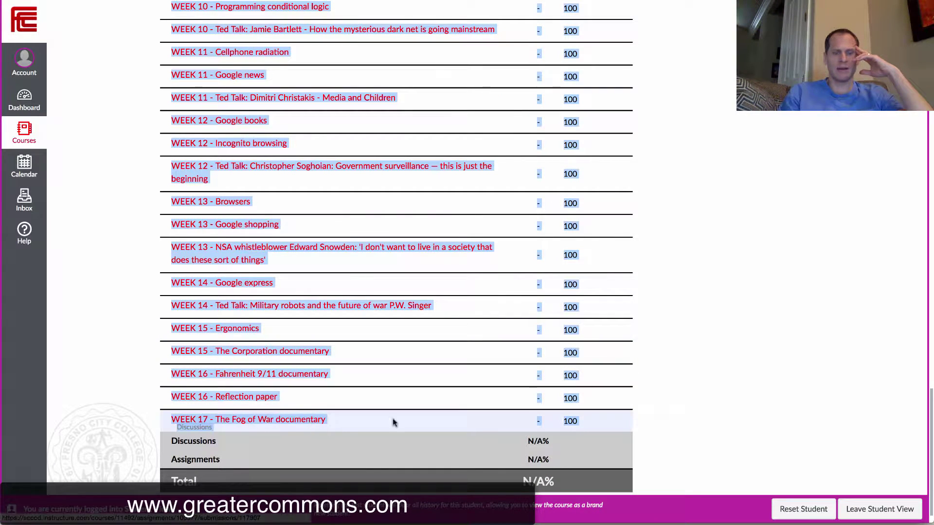
pyautogui.scroll(-1, 699, 431)
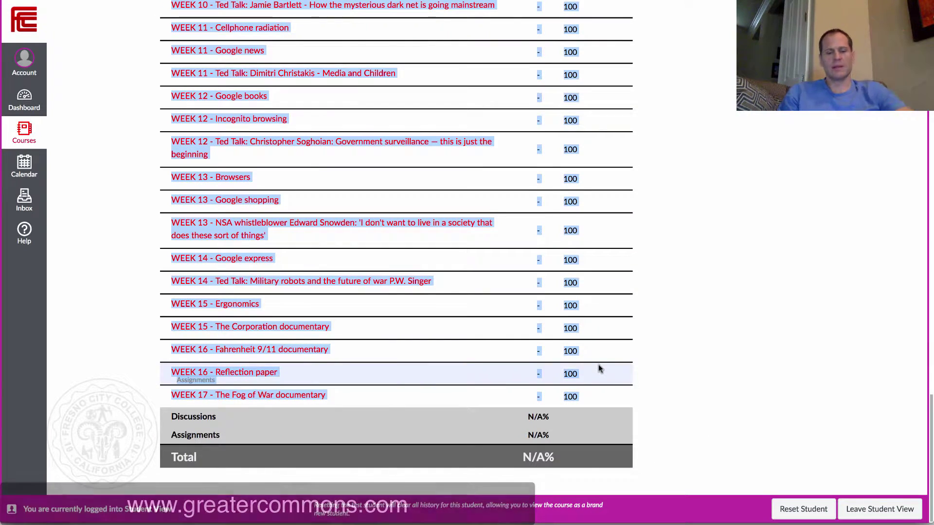
pyautogui.moveTo(481, 523)
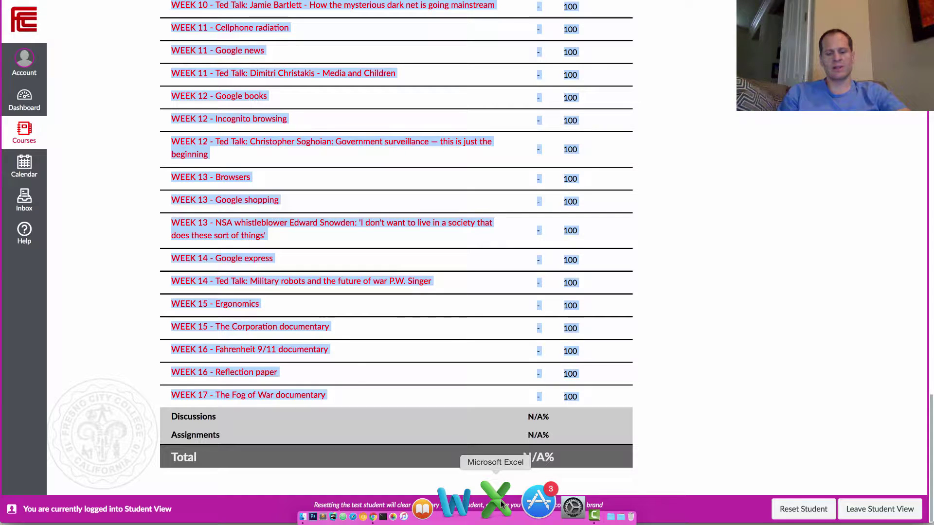
# - Launch Excel through Spotlight search and create a blank Excel Workbook, Workbook1
pyautogui.press('super+space')
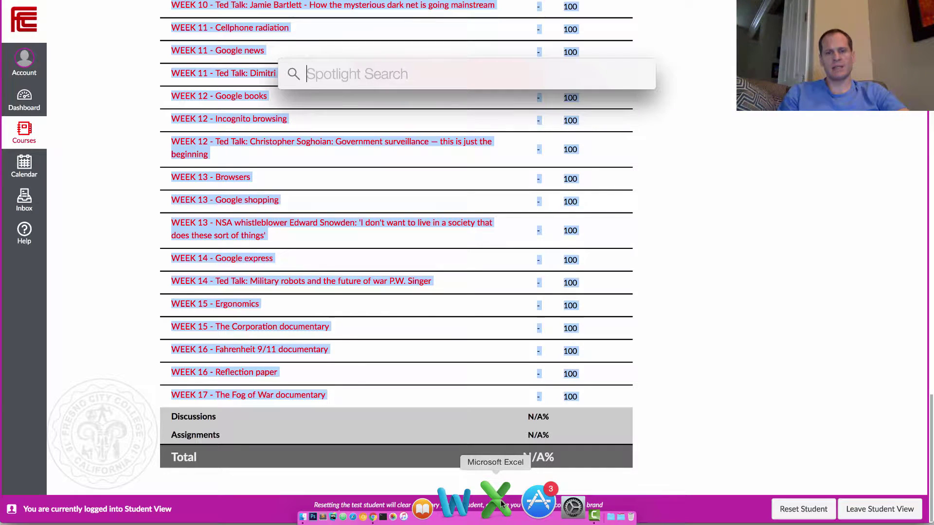
pyautogui.write('excel')
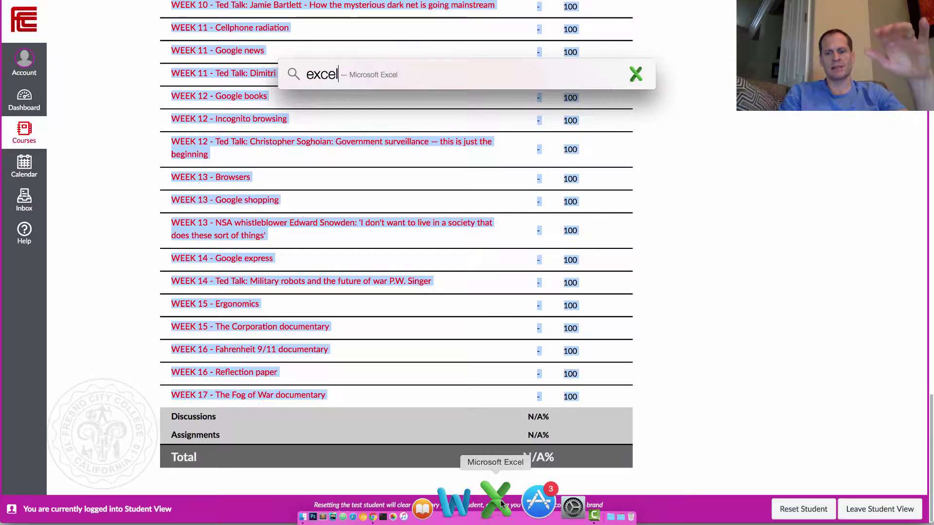
pyautogui.press('Return')
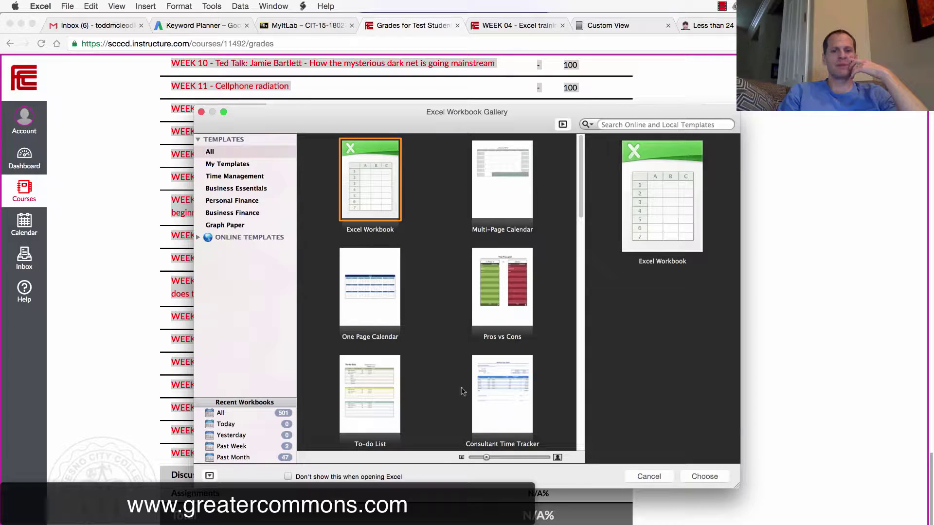
pyautogui.doubleClick(360, 175)
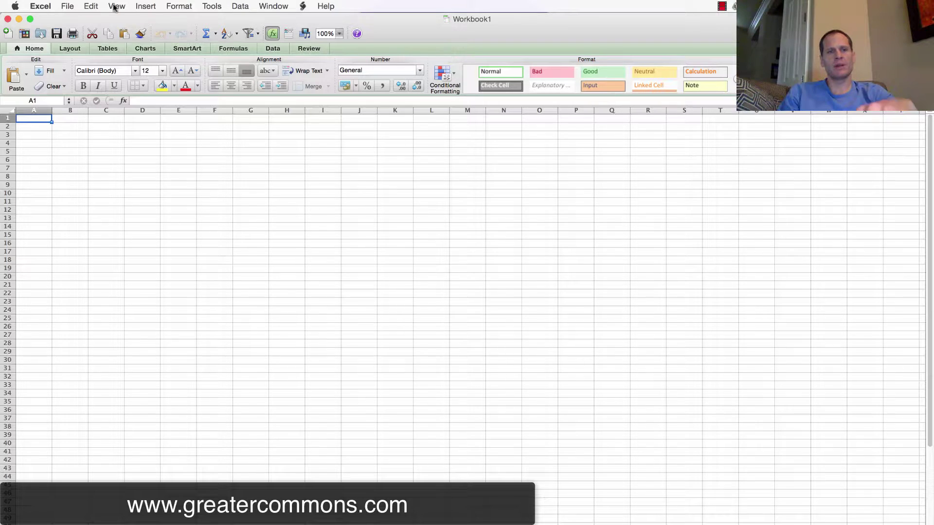
# - Paste the grades list as plain text via Paste Special and autofit column A
pyautogui.click(91, 6)
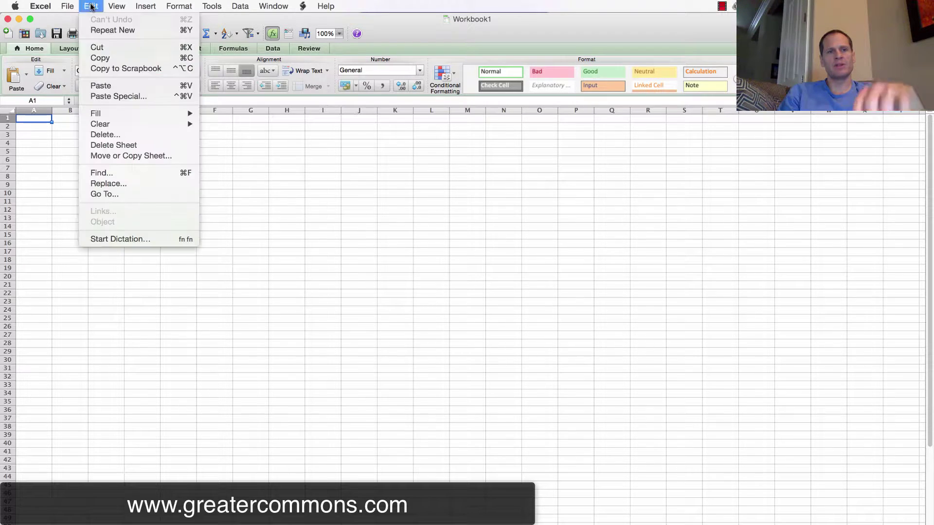
pyautogui.click(151, 97)
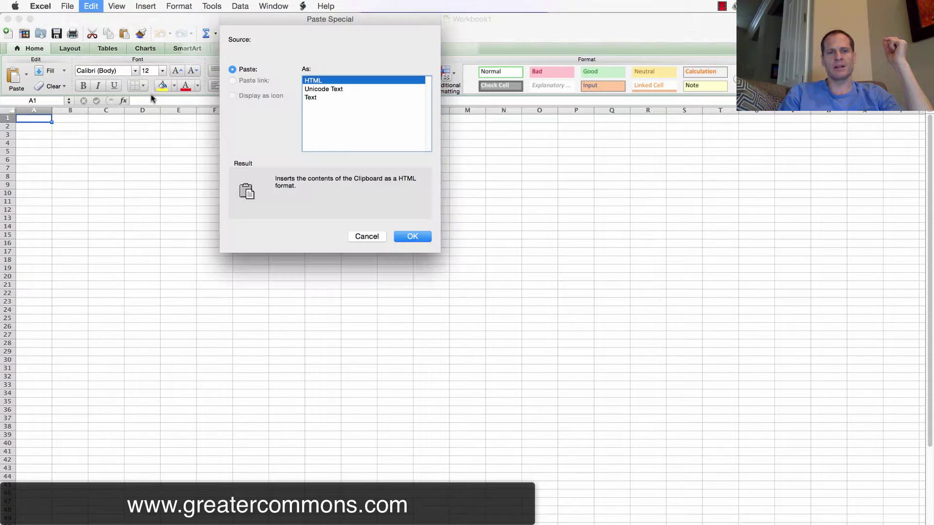
pyautogui.click(321, 98)
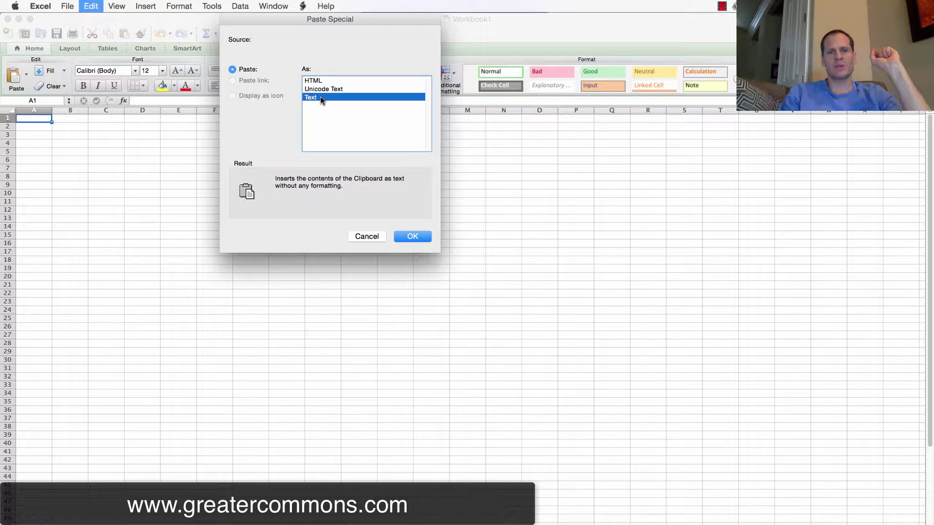
pyautogui.click(414, 236)
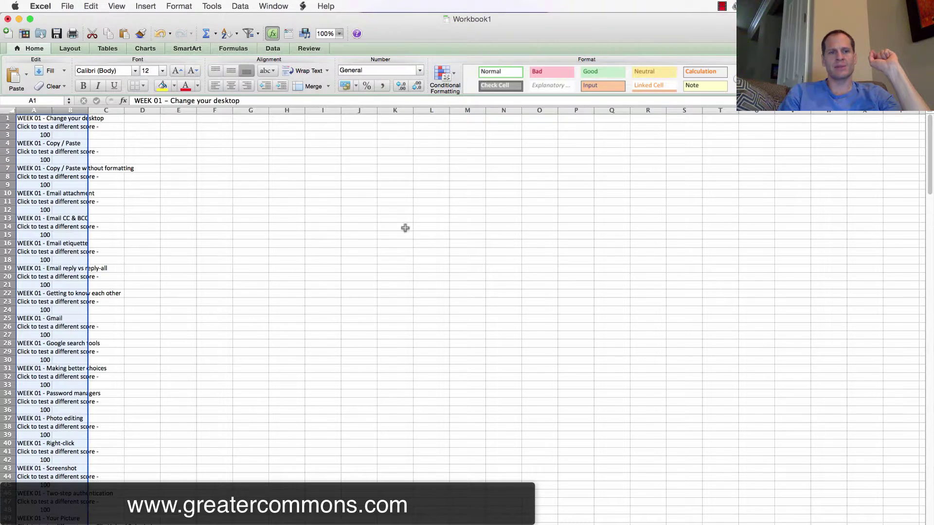
pyautogui.doubleClick(50, 112)
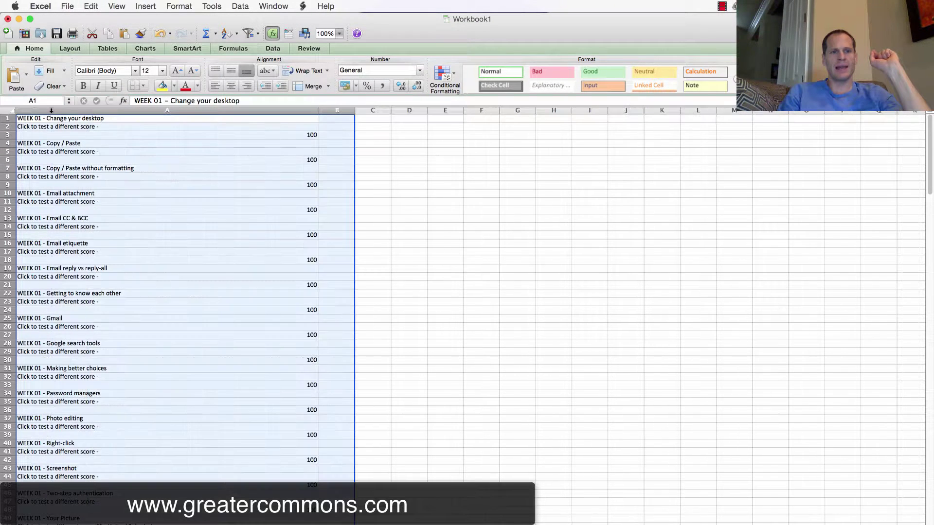
# - Inspect the pasted scores, assignment names and notes in cells A3 through A8
pyautogui.click(269, 159)
pyautogui.click(228, 135)
pyautogui.moveTo(228, 134); pyautogui.dragTo(217, 163)
pyautogui.click(217, 160)
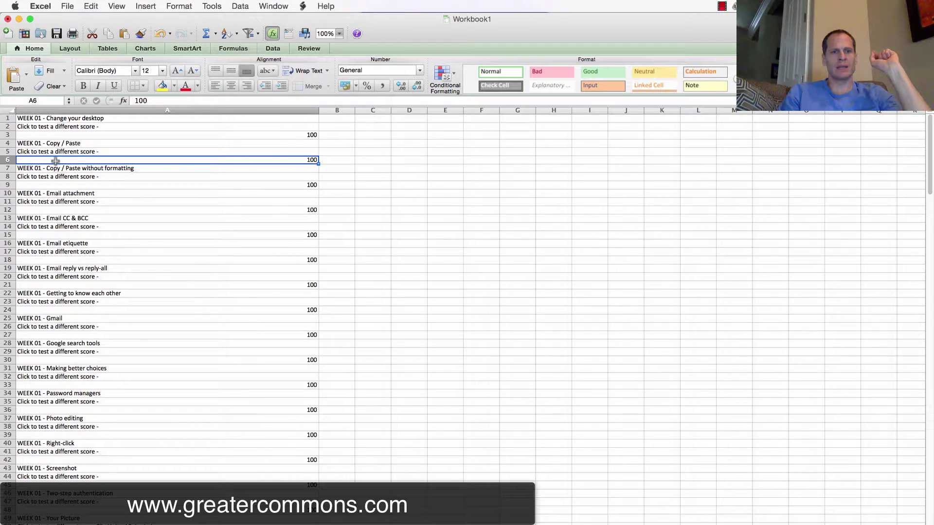
pyautogui.click(132, 174)
pyautogui.click(139, 166)
pyautogui.click(141, 160)
pyautogui.click(138, 144)
pyautogui.click(139, 150)
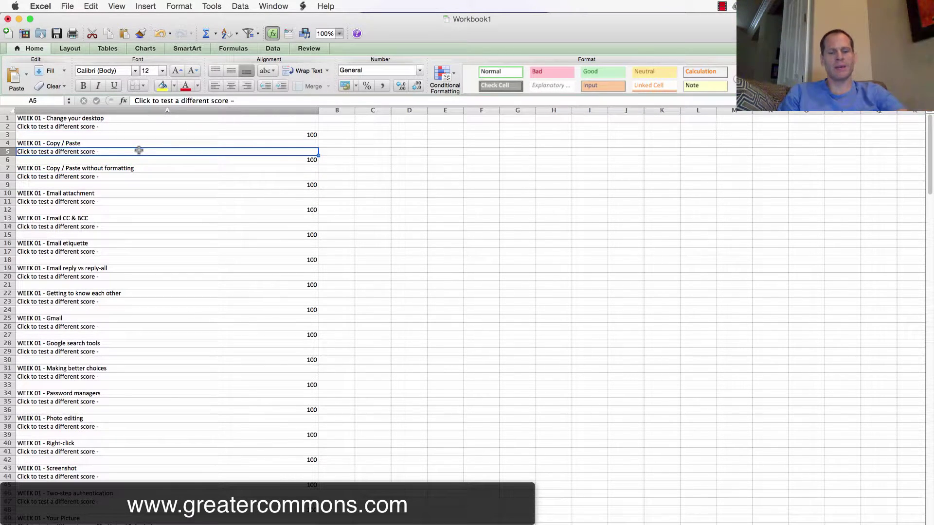
# - Undo the column width change and the paste, leaving the sheet empty
pyautogui.click(92, 8)
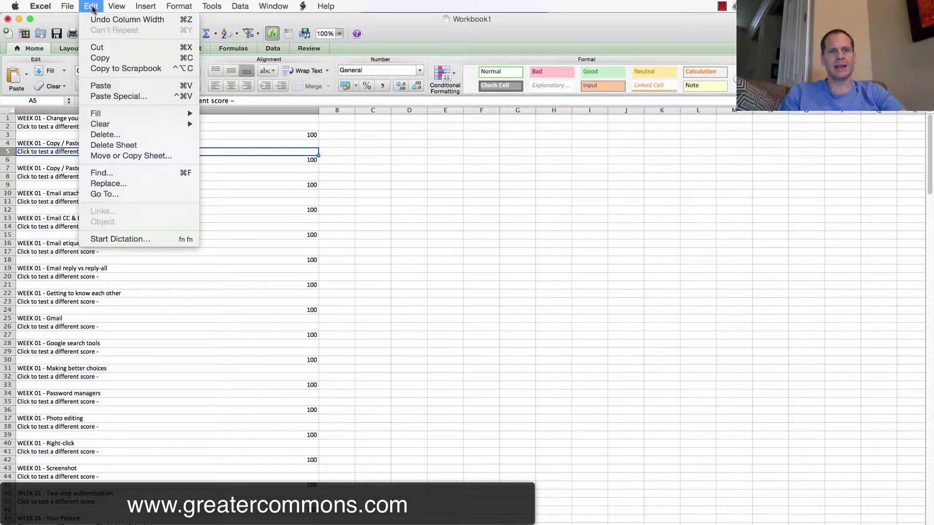
pyautogui.click(183, 21)
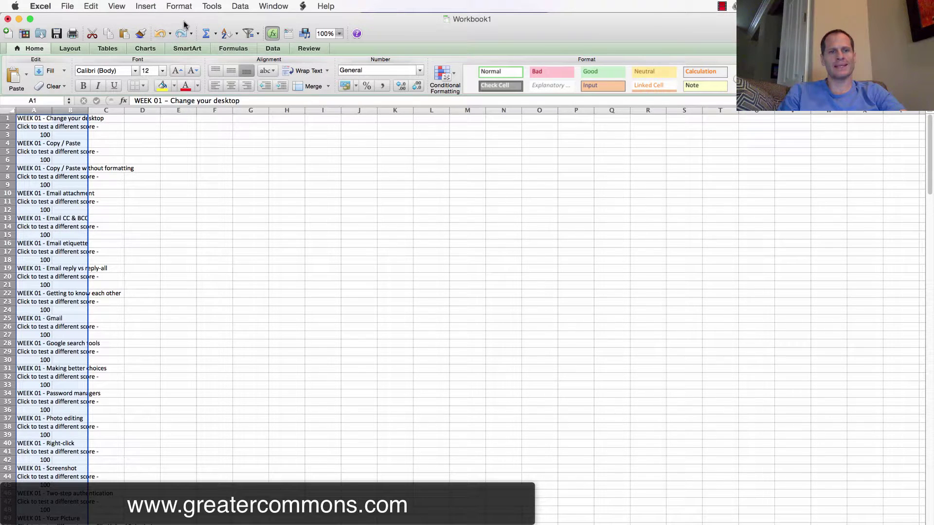
pyautogui.press('super+z')
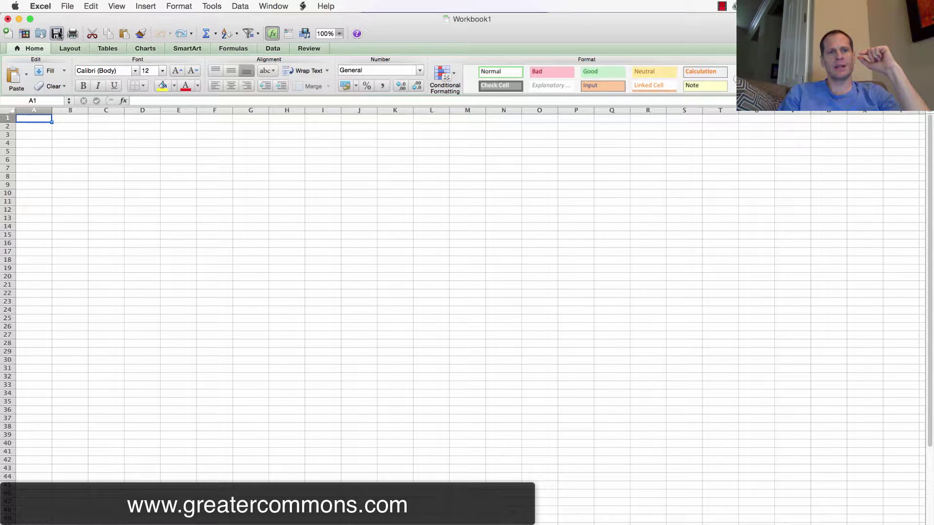
# - Paste the grades list as Unicode Text and autofit column A
pyautogui.click(91, 6)
pyautogui.click(155, 96)
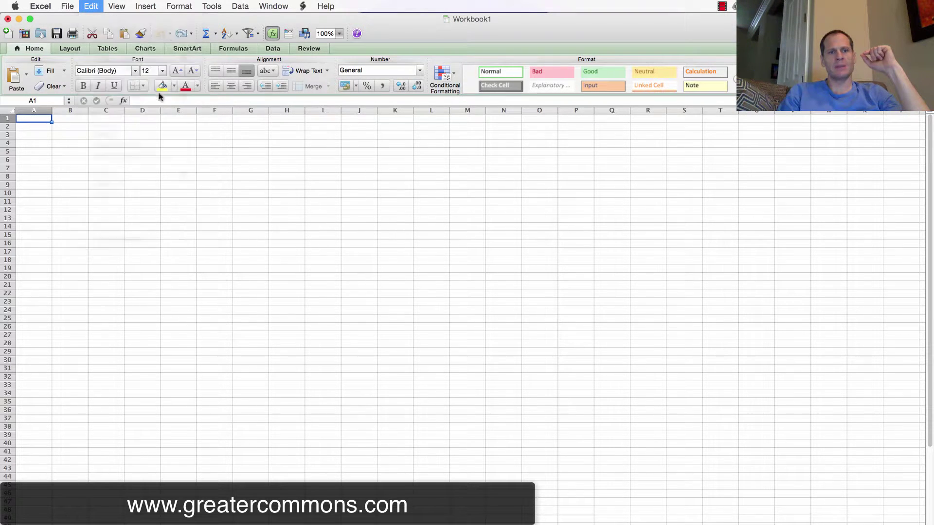
pyautogui.click(319, 89)
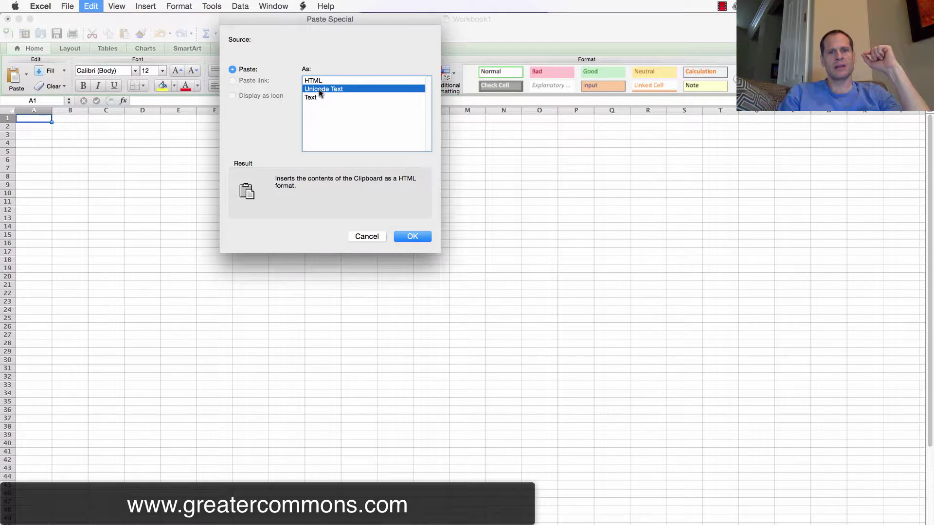
pyautogui.click(413, 237)
pyautogui.doubleClick(52, 112)
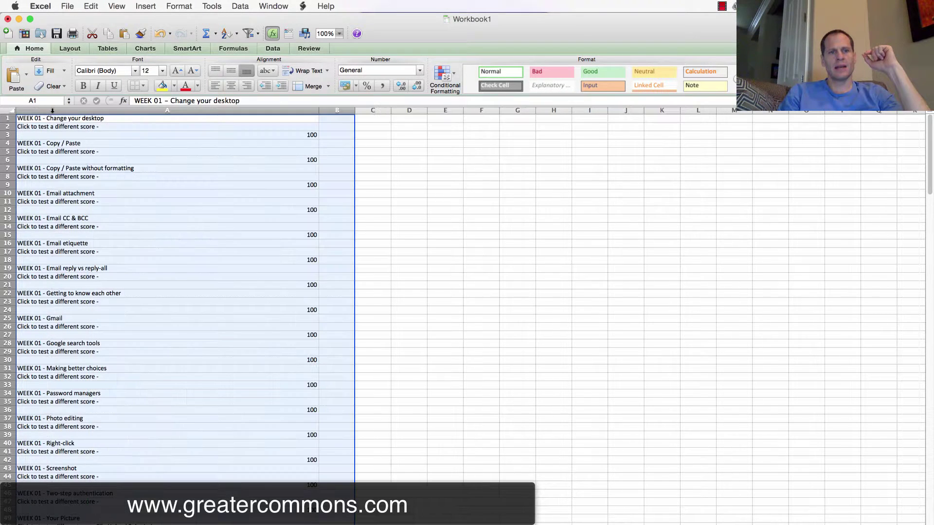
pyautogui.click(160, 179)
# - Undo that paste and paste the list with its original formatting instead
pyautogui.press('super+z')
pyautogui.press('super+z')
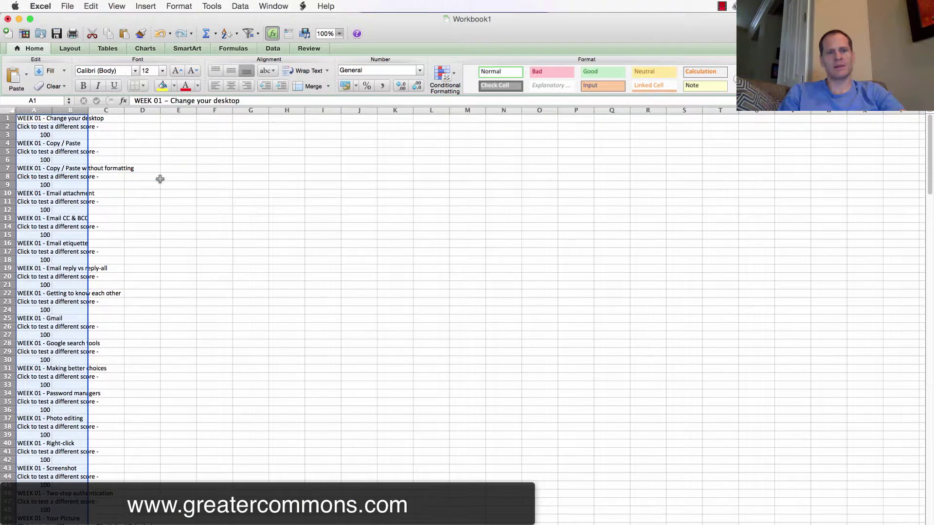
pyautogui.click(92, 7)
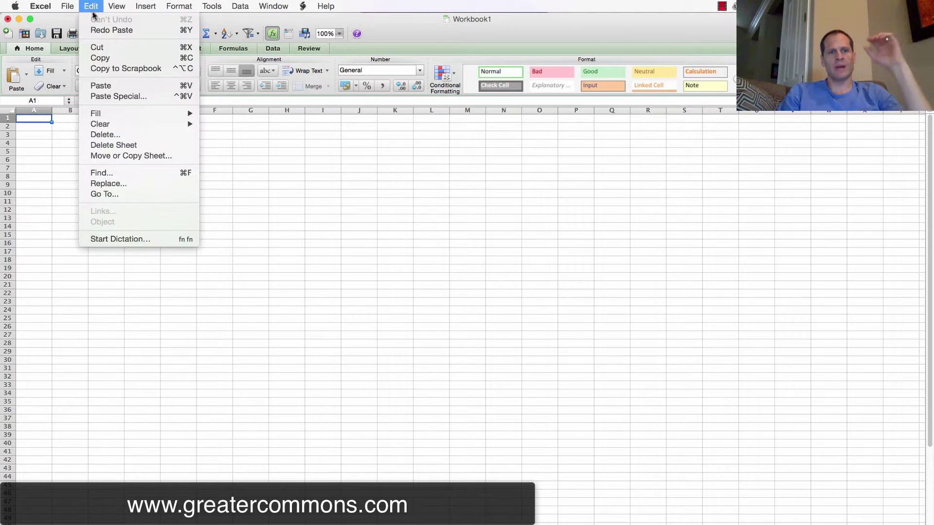
pyautogui.click(126, 94)
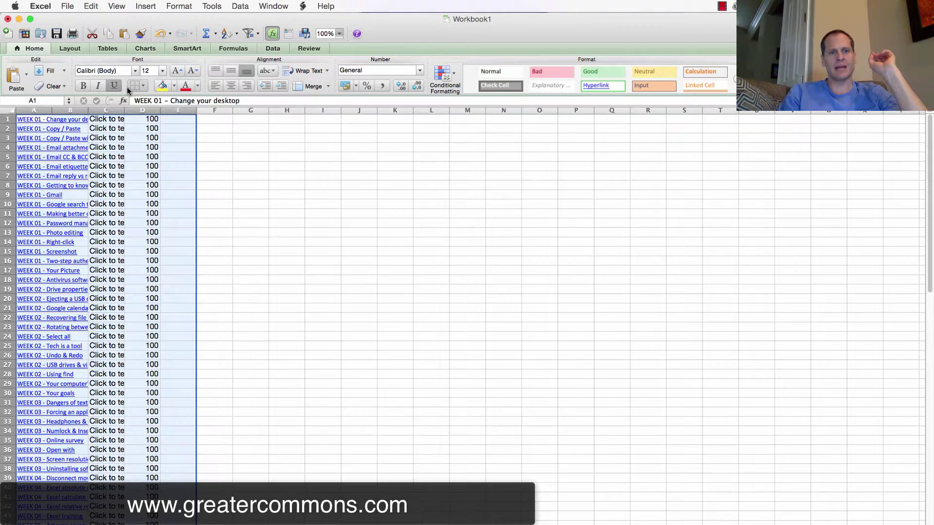
# - Widen column B to show full lesson titles and column C for the notes
pyautogui.click(89, 108)
pyautogui.moveTo(89, 108); pyautogui.dragTo(290, 110)
pyautogui.click(303, 148)
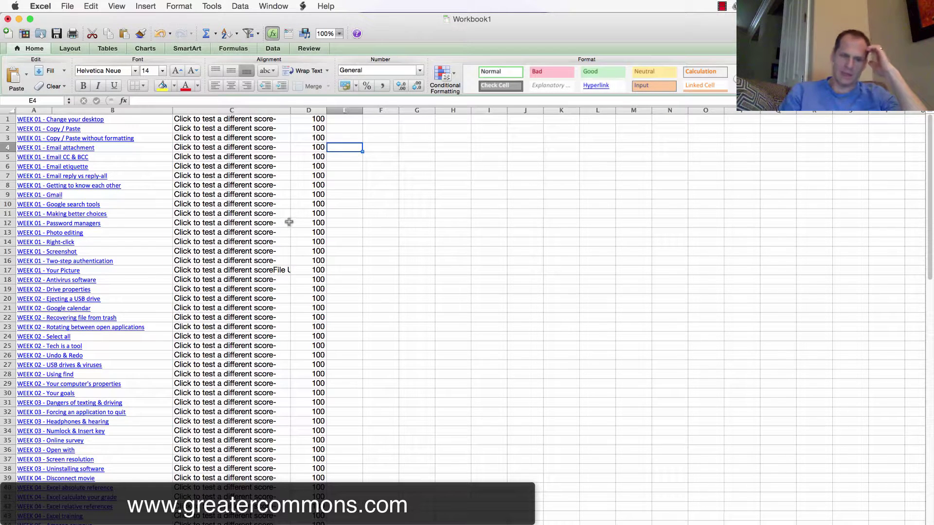
# - Select the entire worksheet, copy it, and move to a blank sheet
pyautogui.click(6, 108)
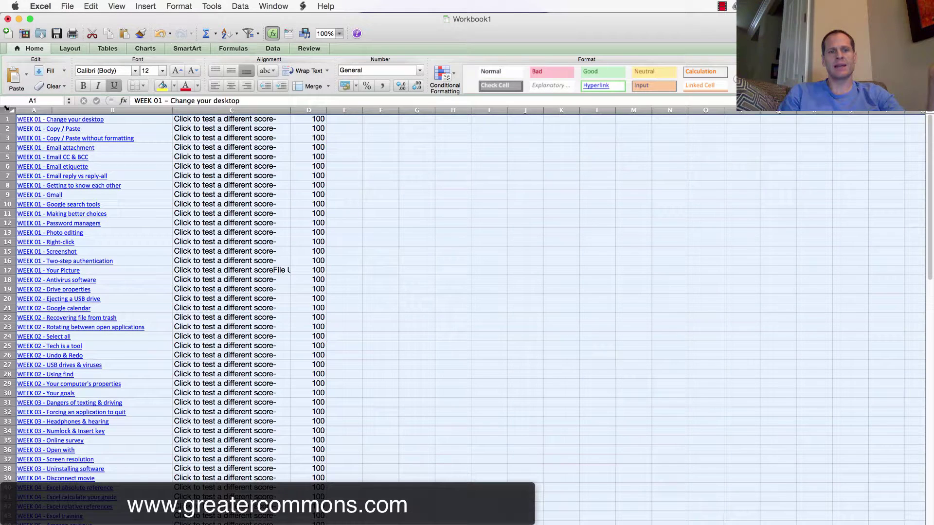
pyautogui.rightClick(168, 181)
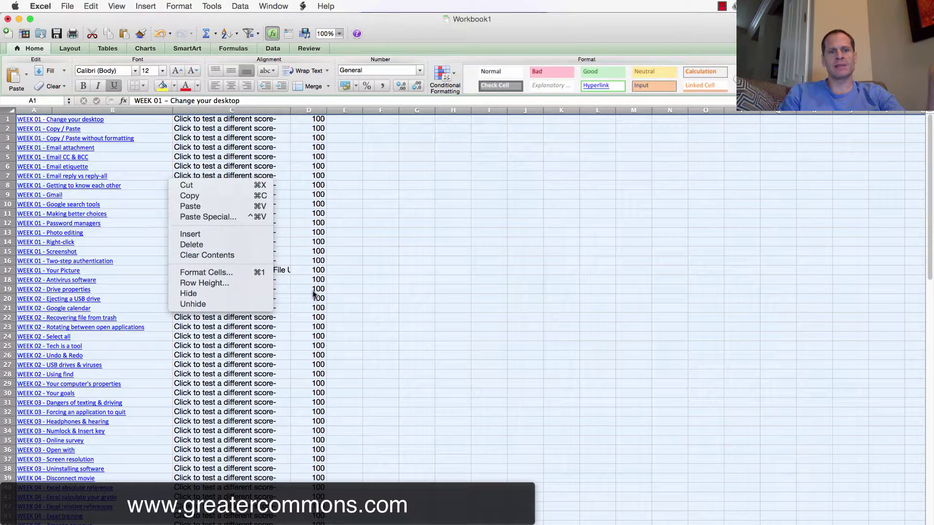
pyautogui.click(219, 196)
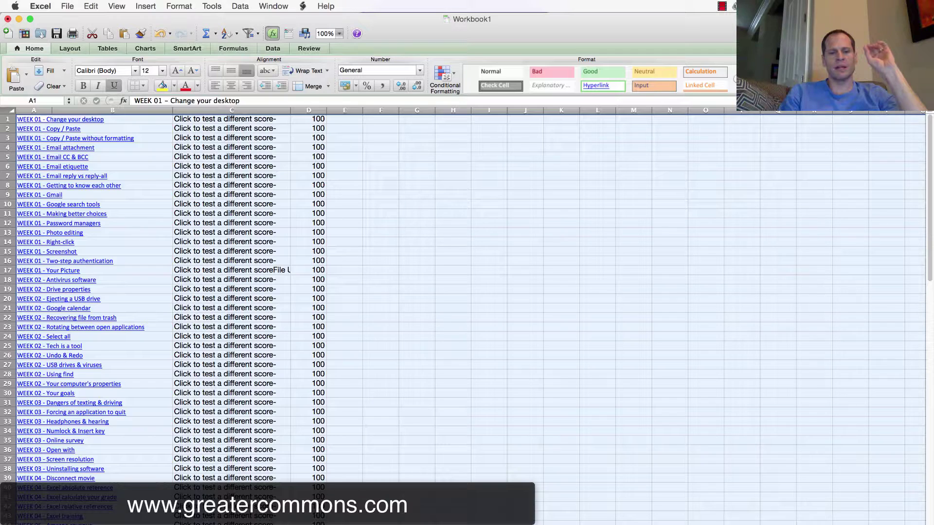
pyautogui.hotkey('ctrl', 'pagedown')
# - Paste the copied grades into cell A1 of the new sheet using Paste Special > Values
pyautogui.rightClick(43, 121)
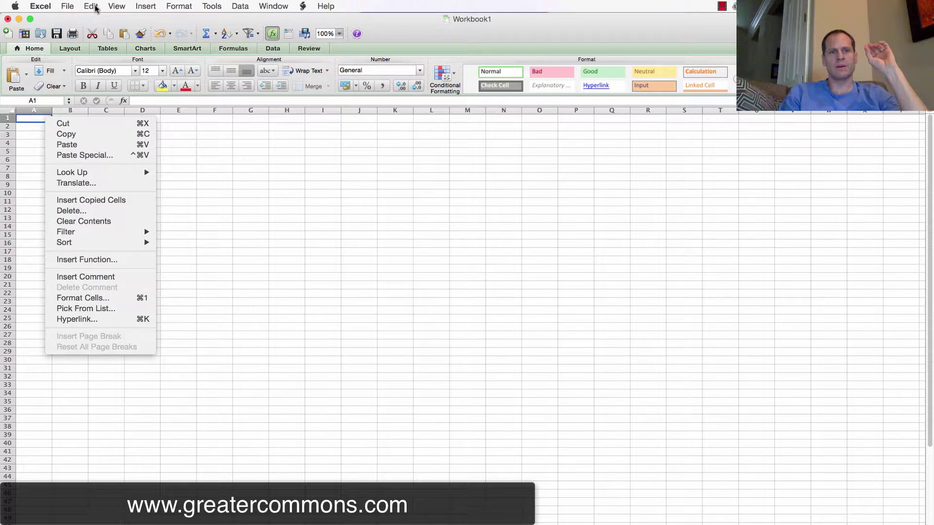
pyautogui.click(94, 6)
pyautogui.click(95, 6)
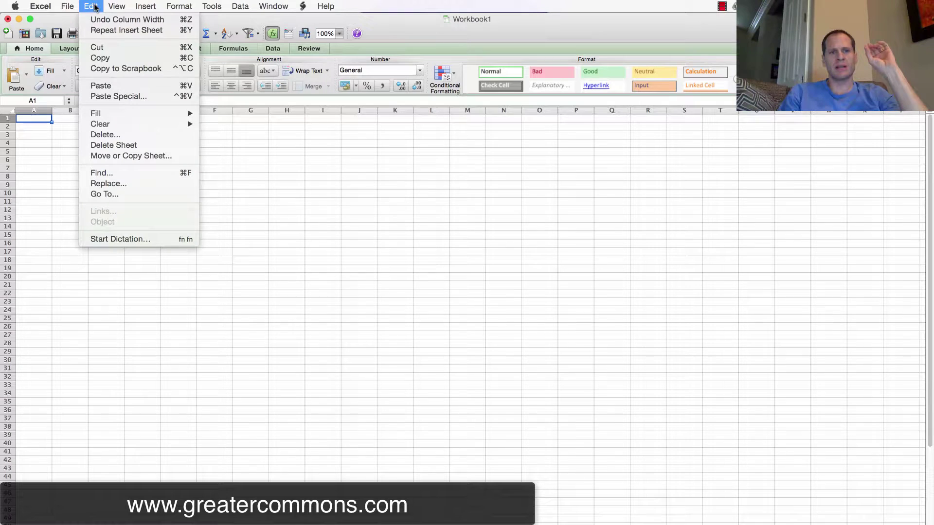
pyautogui.click(123, 95)
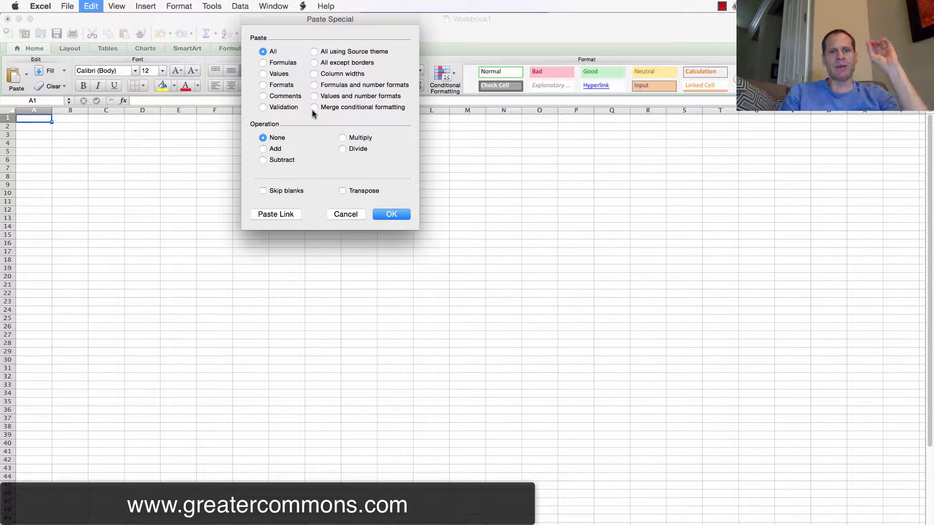
pyautogui.click(274, 74)
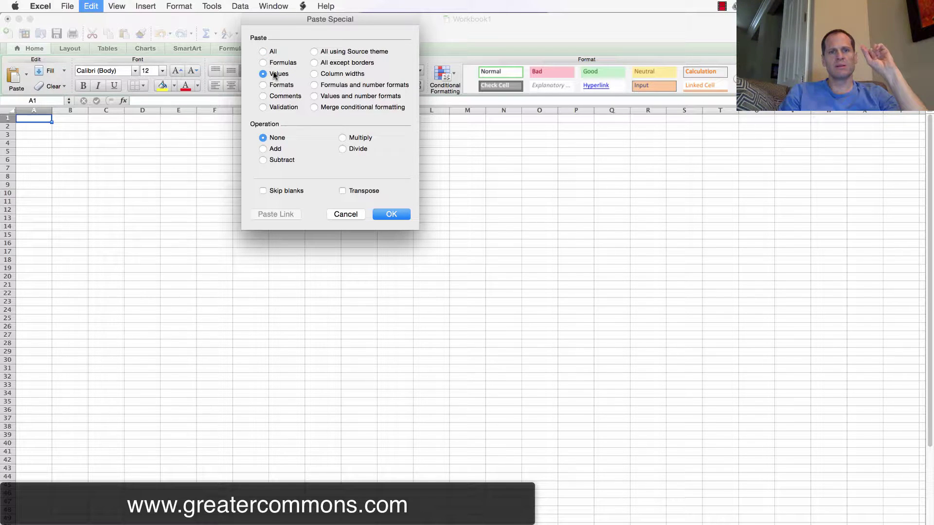
pyautogui.click(395, 214)
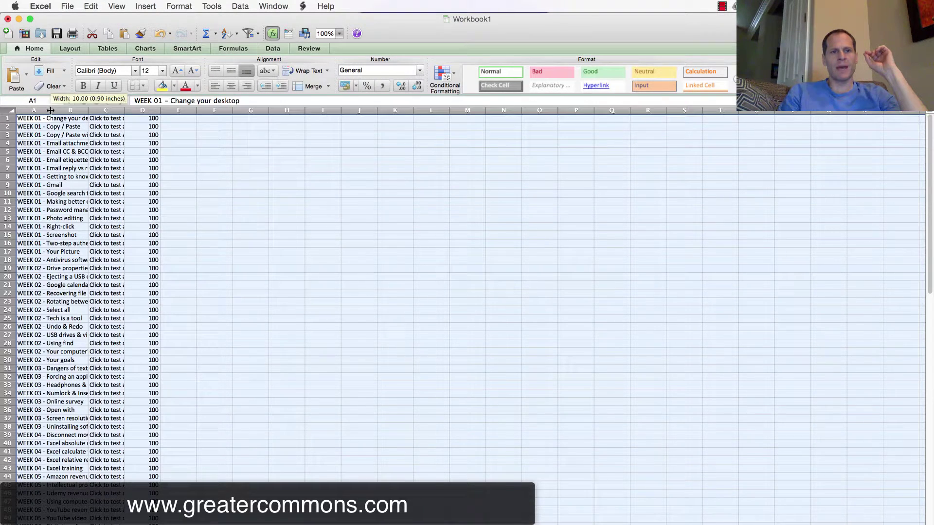
# - Autofit the columns, widen score column D, and delete columns B:C
pyautogui.doubleClick(50, 111)
pyautogui.click(116, 168)
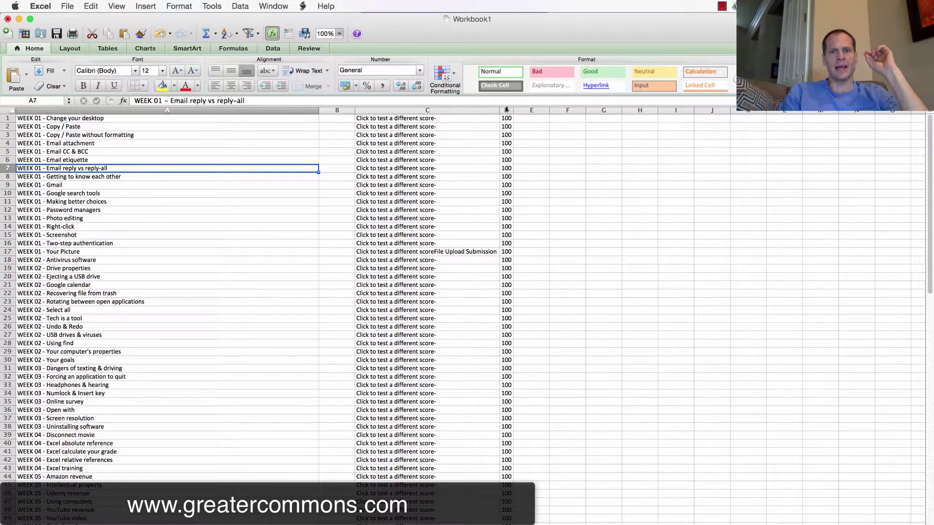
pyautogui.moveTo(511, 111); pyautogui.dragTo(542, 111)
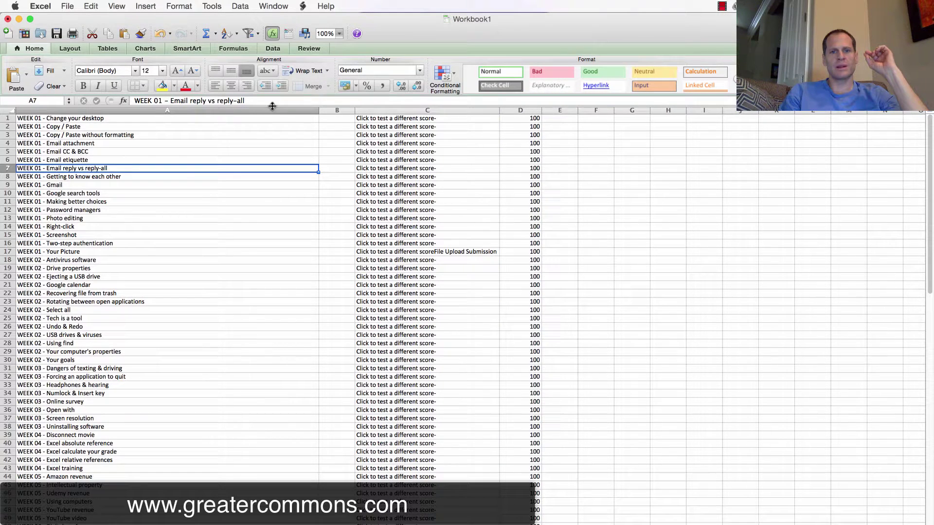
pyautogui.click(413, 110)
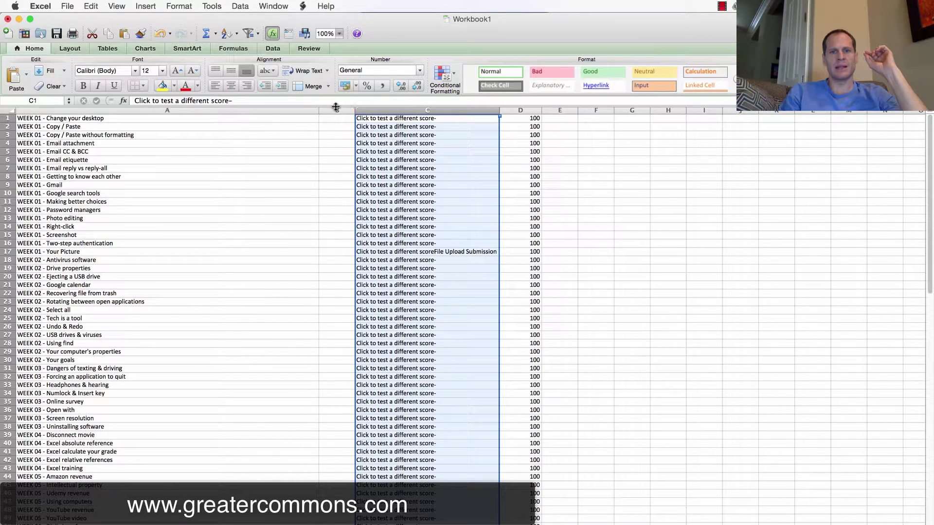
pyautogui.moveTo(336, 109); pyautogui.dragTo(370, 108)
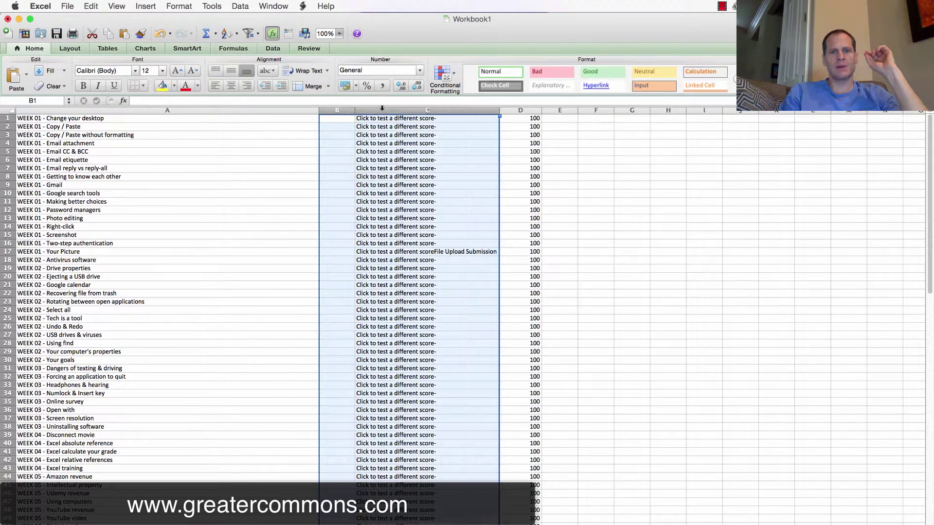
pyautogui.rightClick(385, 141)
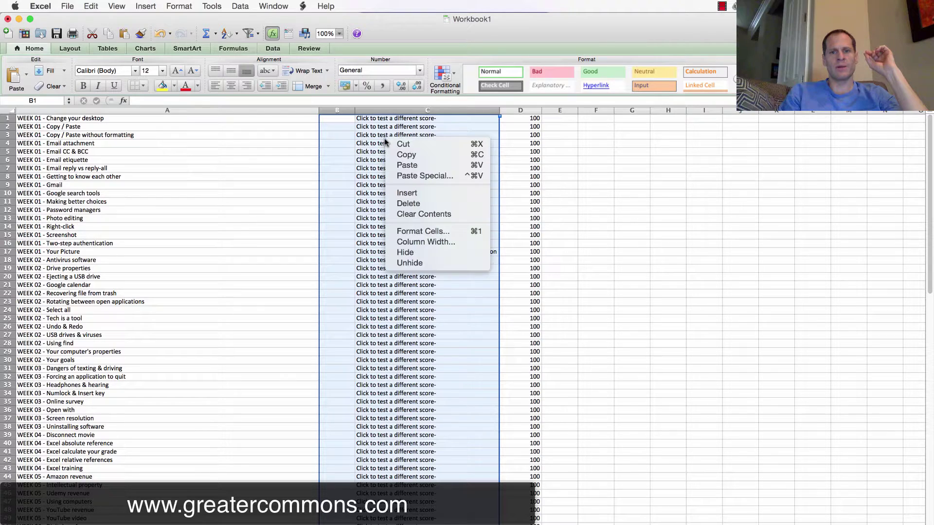
pyautogui.click(407, 204)
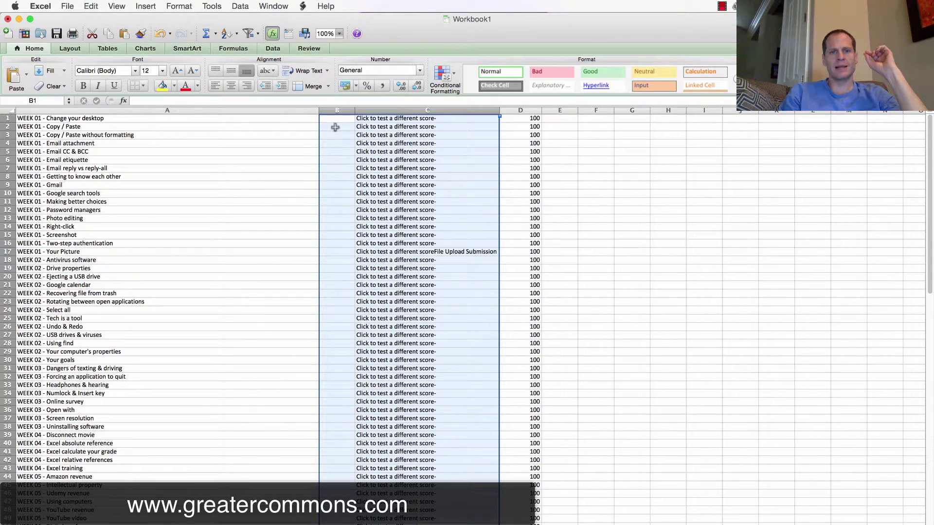
pyautogui.click(335, 127)
# - Remove the remaining empty columns B:C so scores sit in column B beside titles
pyautogui.click(338, 111)
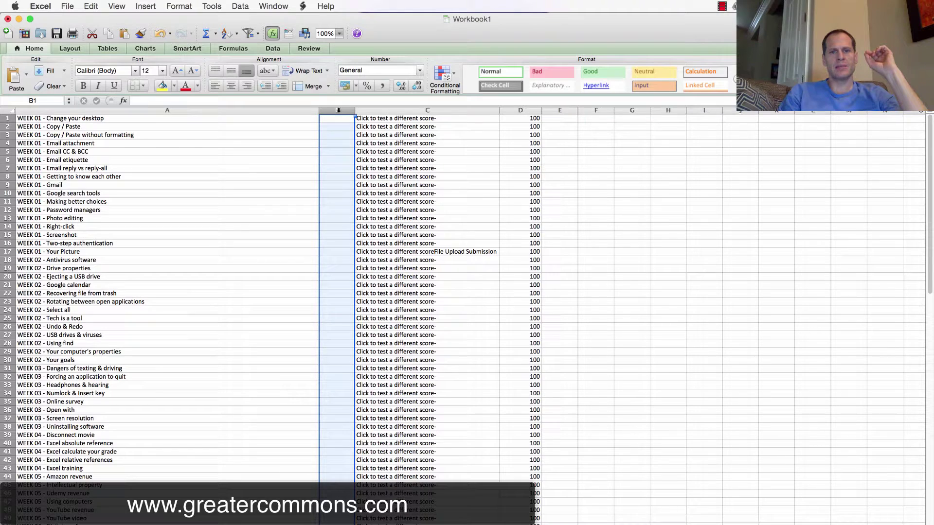
pyautogui.moveTo(342, 111); pyautogui.dragTo(383, 116)
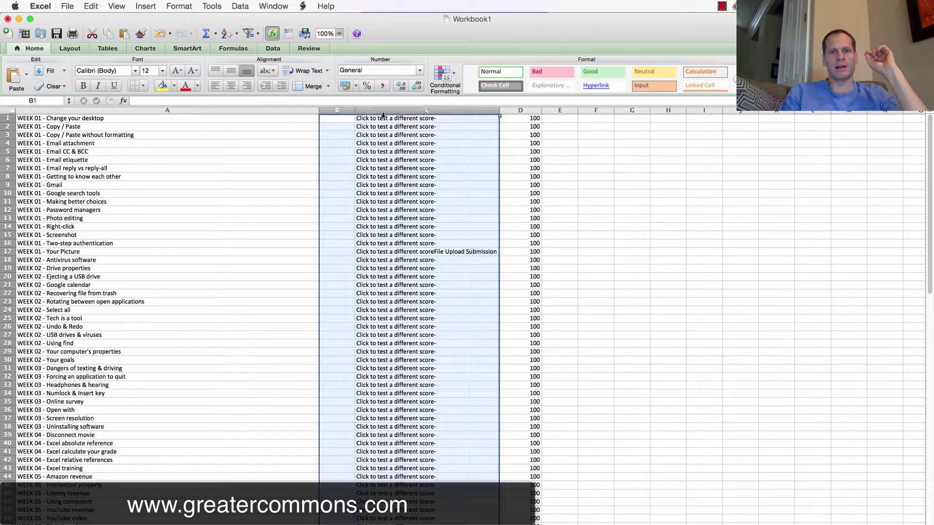
pyautogui.click(341, 111)
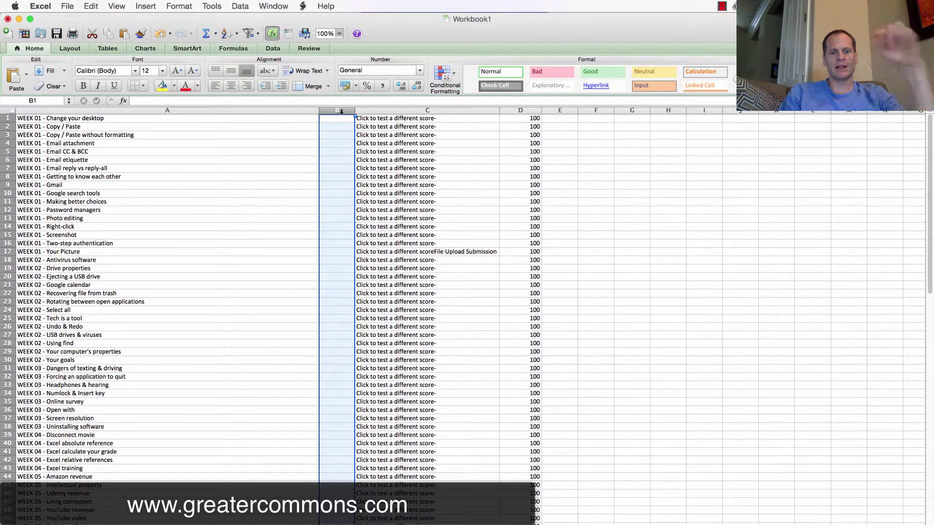
pyautogui.keyDown('shift'); pyautogui.click(403, 110); pyautogui.keyUp('shift')
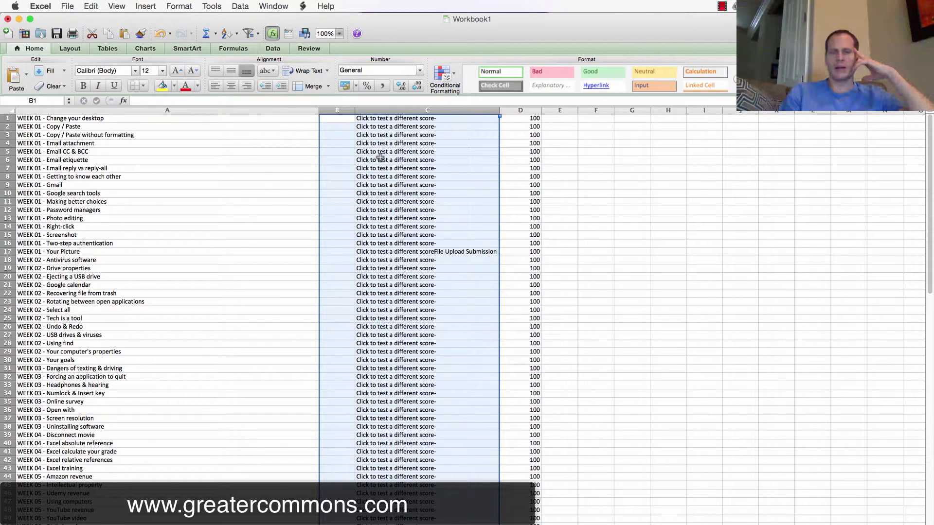
pyautogui.rightClick(381, 157)
pyautogui.click(360, 230)
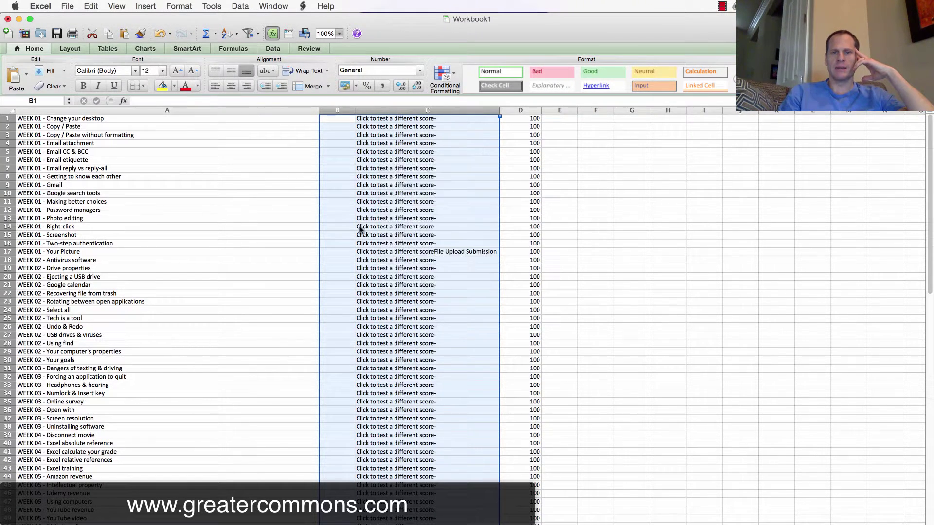
pyautogui.click(212, 170)
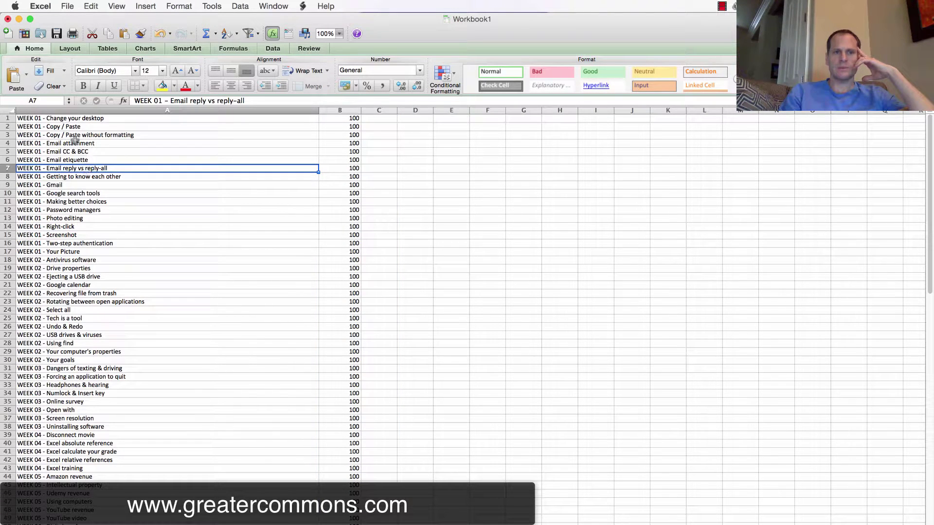
# - Delete the linked-titles sheet, keep the plain grades sheet, and return to Chrome's Canvas grades
pyautogui.moveTo(68, 120); pyautogui.dragTo(64, 405)
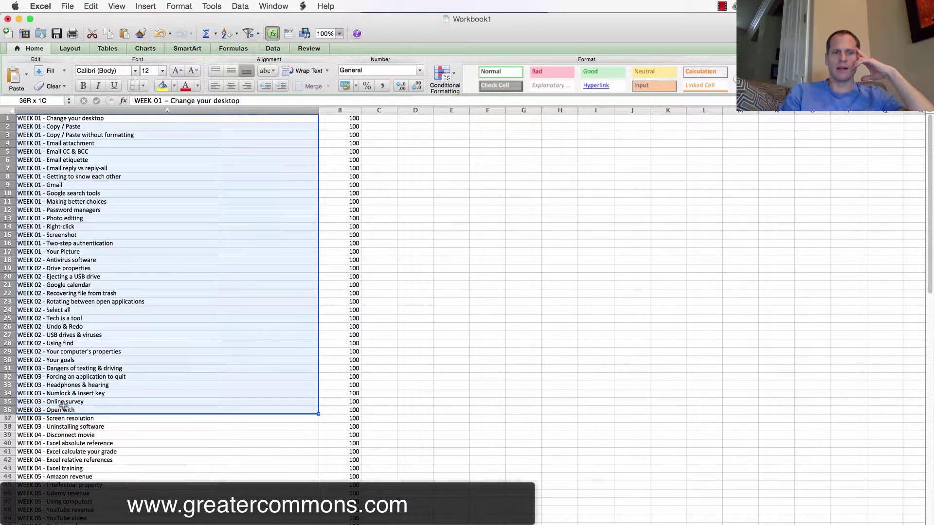
pyautogui.click(141, 276)
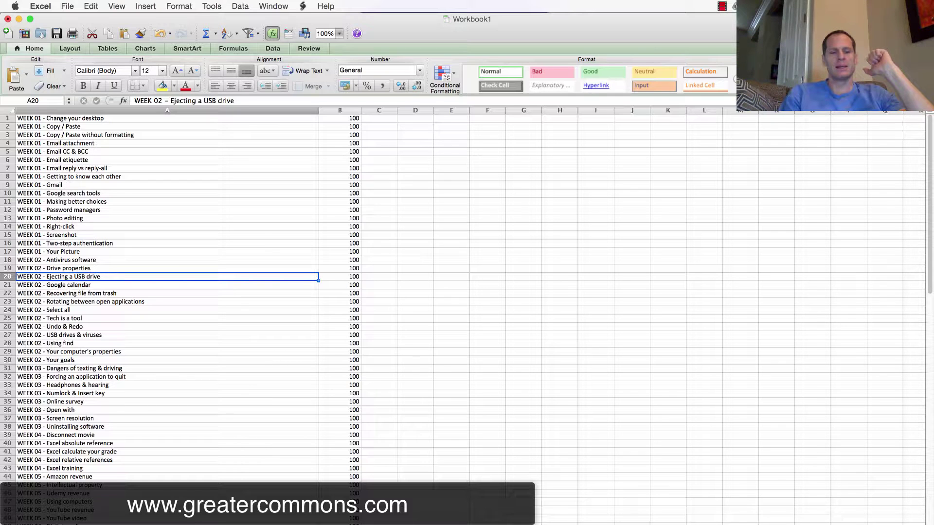
pyautogui.click(102, 523)
pyautogui.rightClick(102, 523)
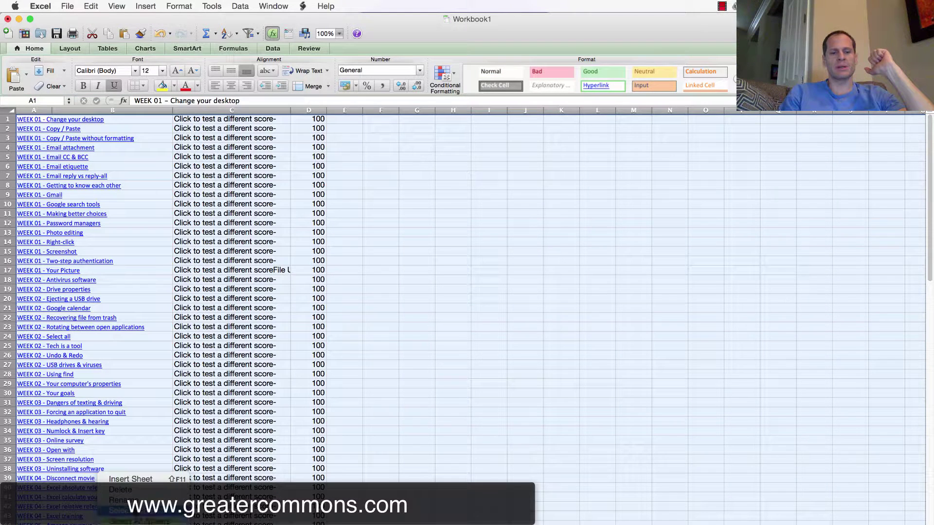
pyautogui.press('Escape')
pyautogui.rightClick(102, 523)
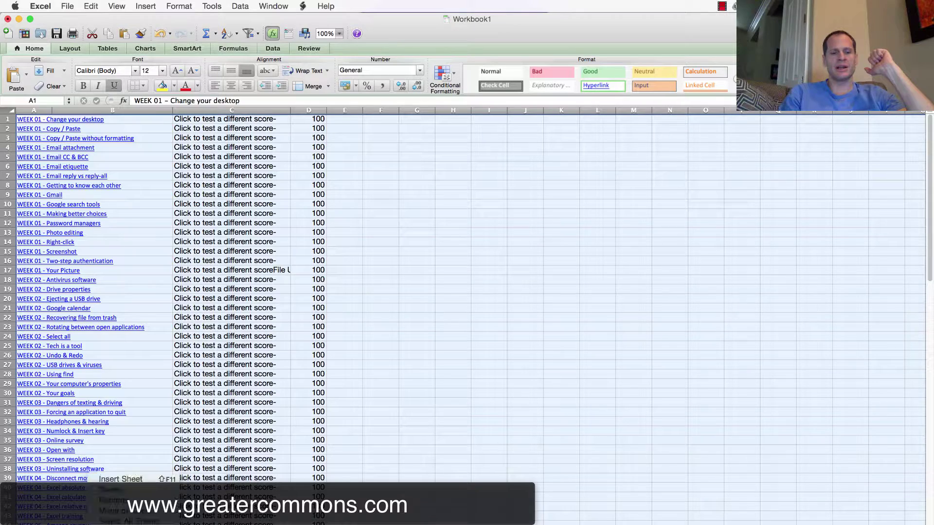
pyautogui.click(131, 490)
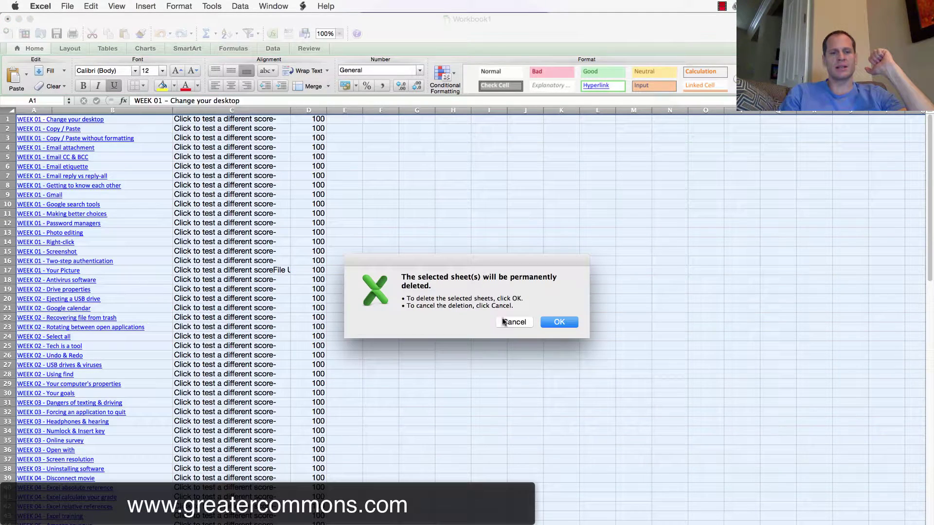
pyautogui.click(559, 322)
pyautogui.click(101, 158)
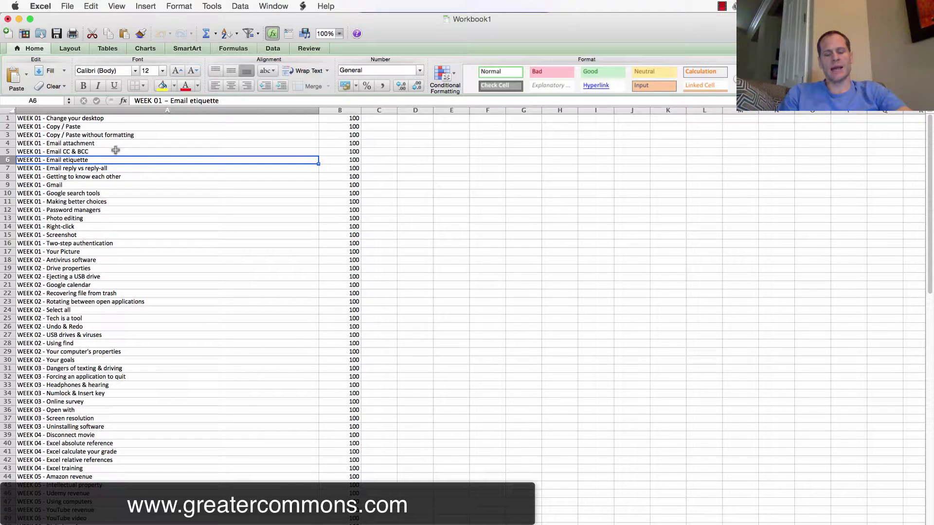
pyautogui.press('super+Tab')
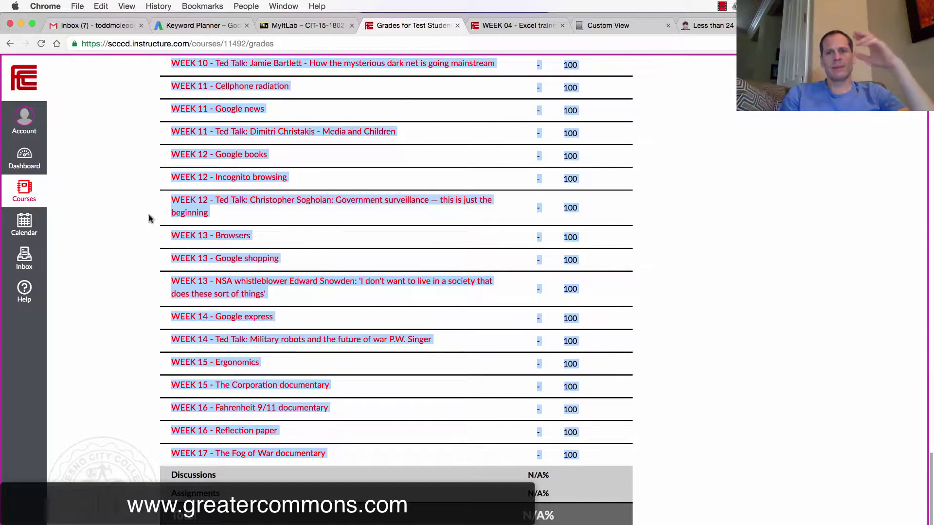
# - In the MyITLab tab, go through Main Menu and Grades to the Custom View grade list
pyautogui.click(619, 29)
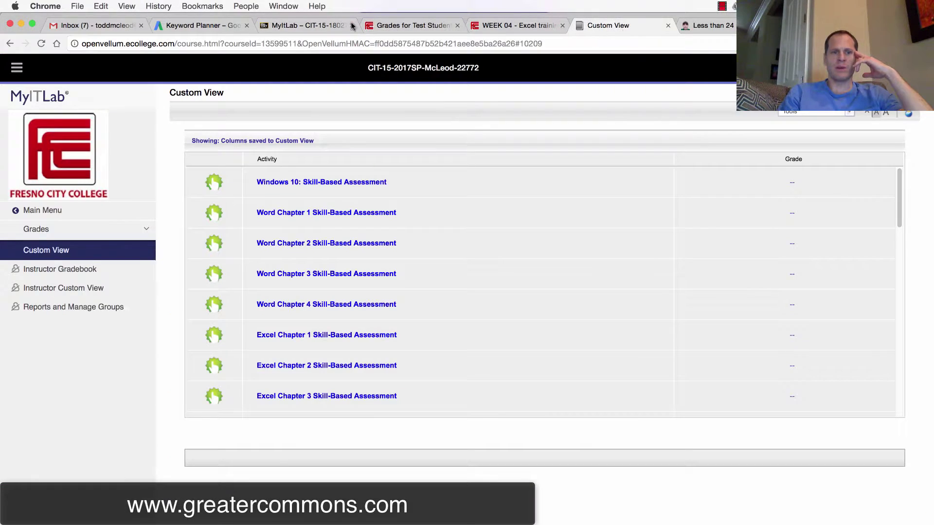
pyautogui.click(44, 216)
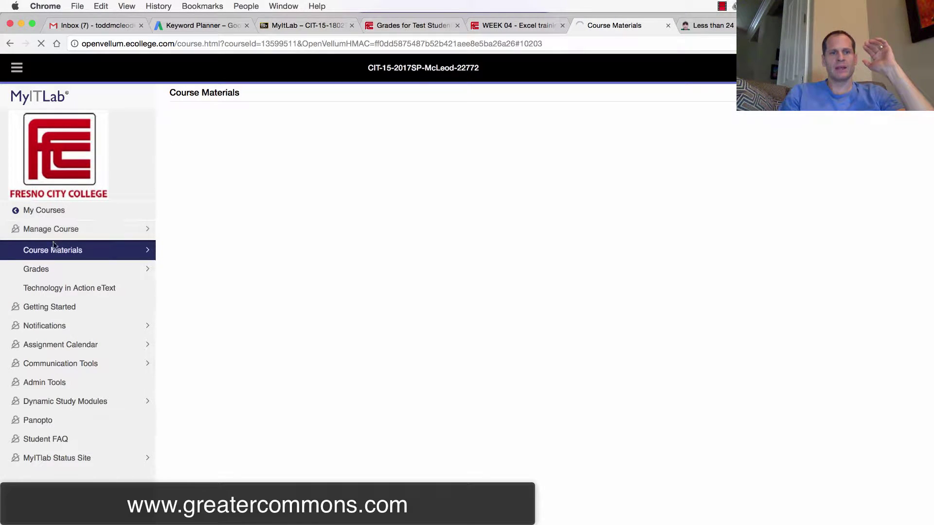
pyautogui.click(72, 271)
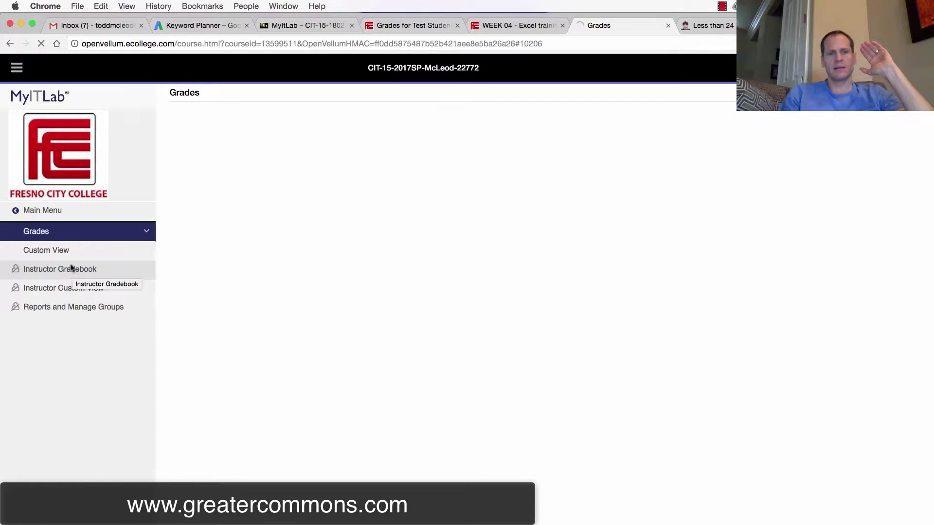
pyautogui.click(61, 257)
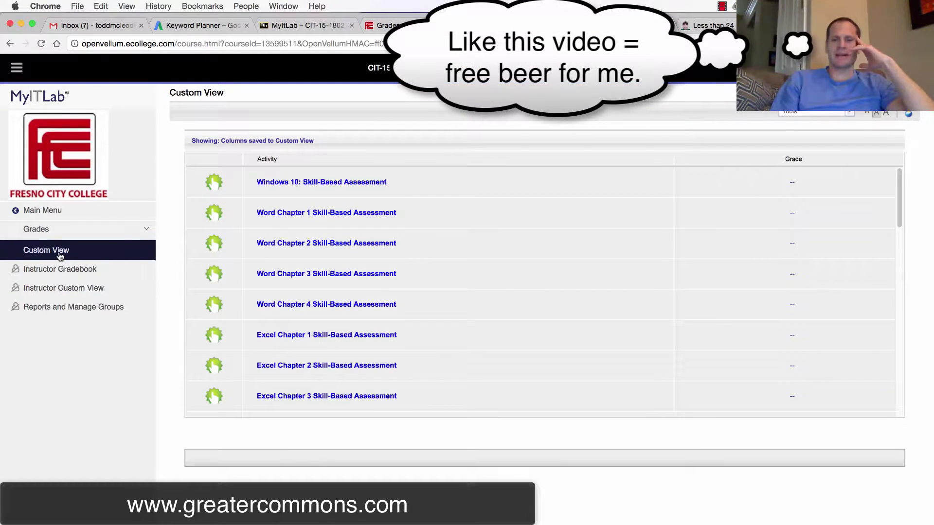
# - Select the MyITLab grades table from MY GRADE up to the Windows 10 row, then return to Excel
pyautogui.moveTo(898, 203); pyautogui.dragTo(643, 375)
pyautogui.click(790, 369)
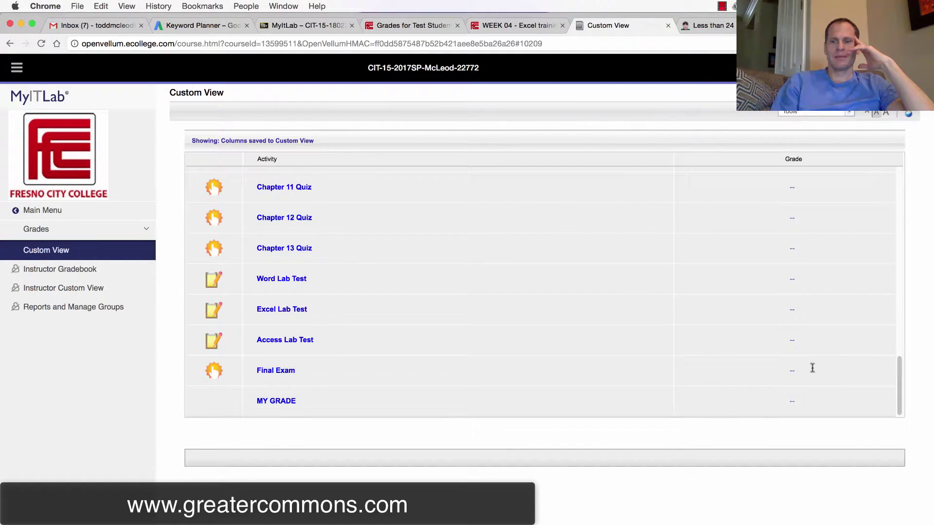
pyautogui.moveTo(812, 369); pyautogui.dragTo(302, 165)
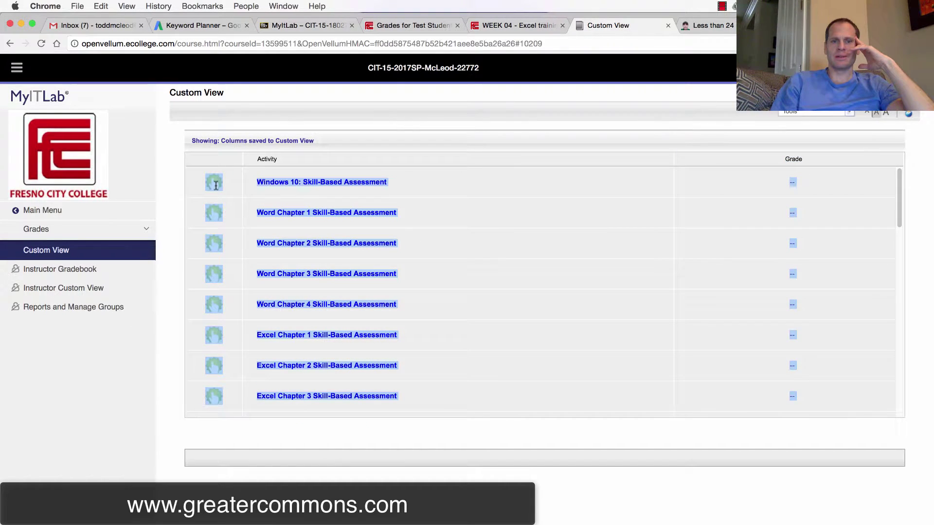
pyautogui.moveTo(216, 186); pyautogui.dragTo(311, 321)
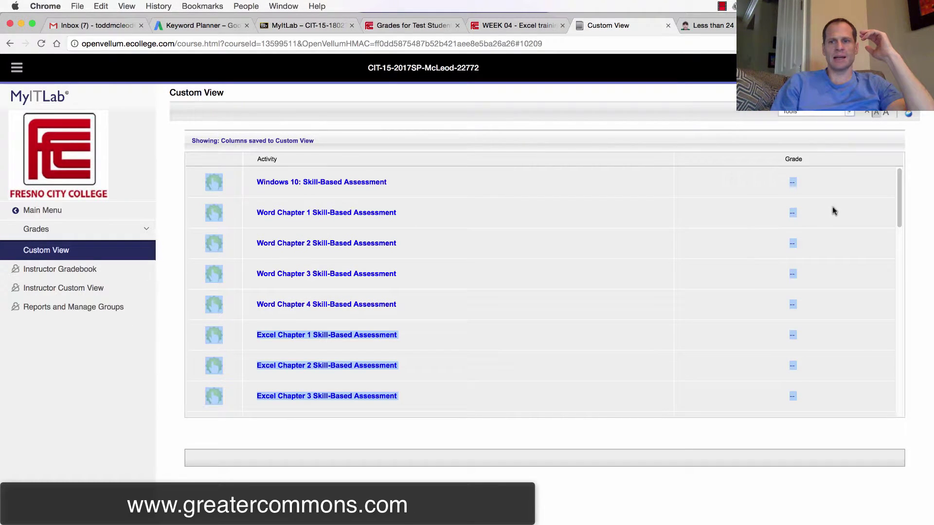
pyautogui.moveTo(901, 192); pyautogui.dragTo(892, 413)
pyautogui.click(868, 402)
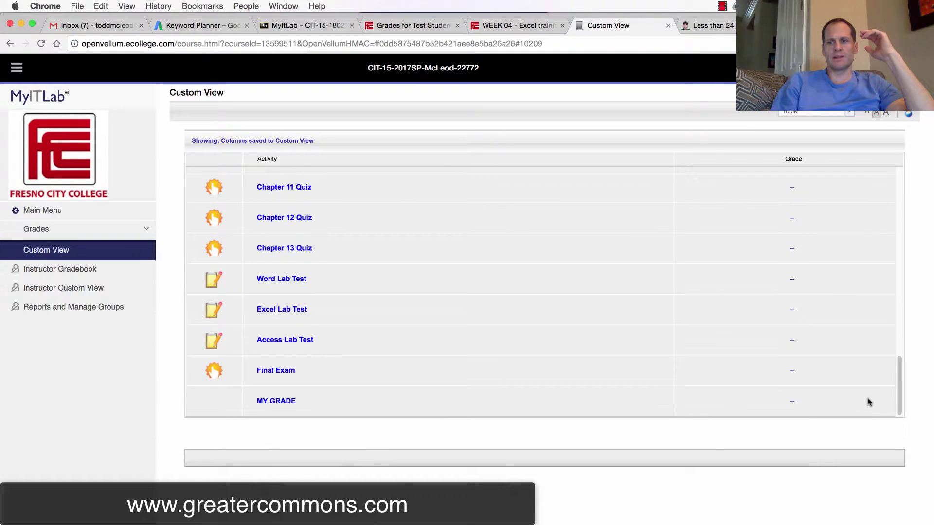
pyautogui.moveTo(825, 372); pyautogui.dragTo(216, 180)
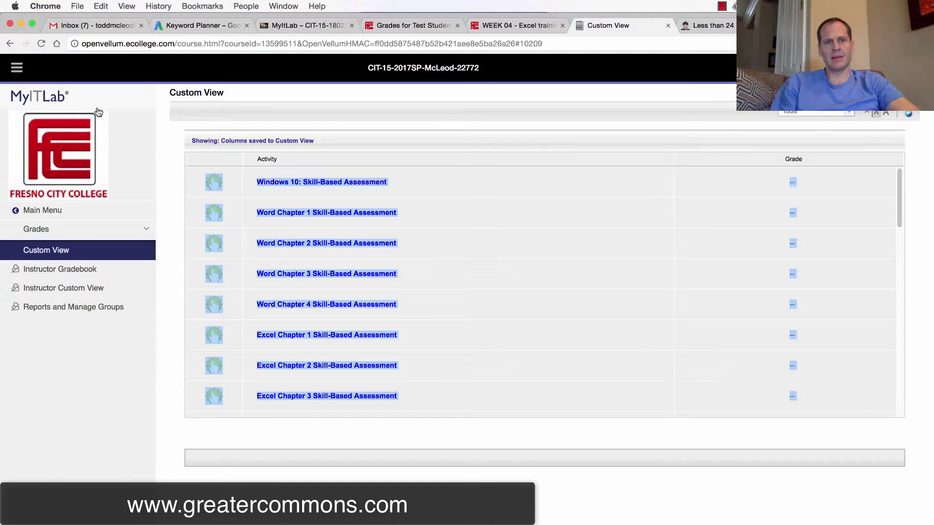
pyautogui.press('super+Tab')
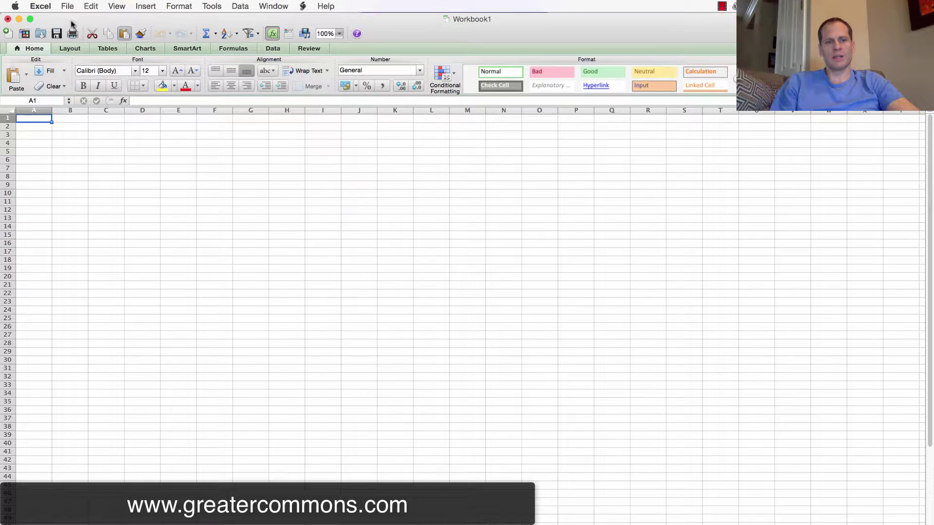
# - Paste the copied MyITLab assessment list into cell A1 of the empty sheet
pyautogui.rightClick(44, 120)
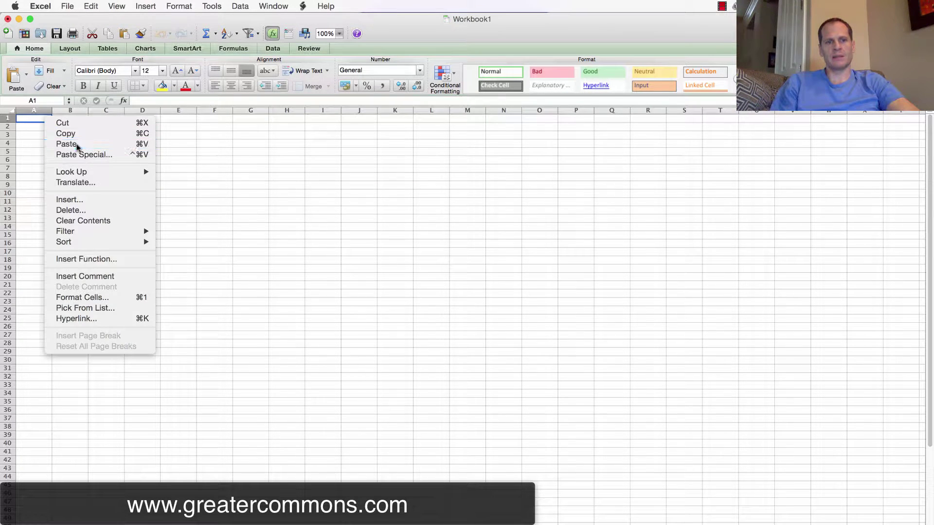
pyautogui.click(446, 190)
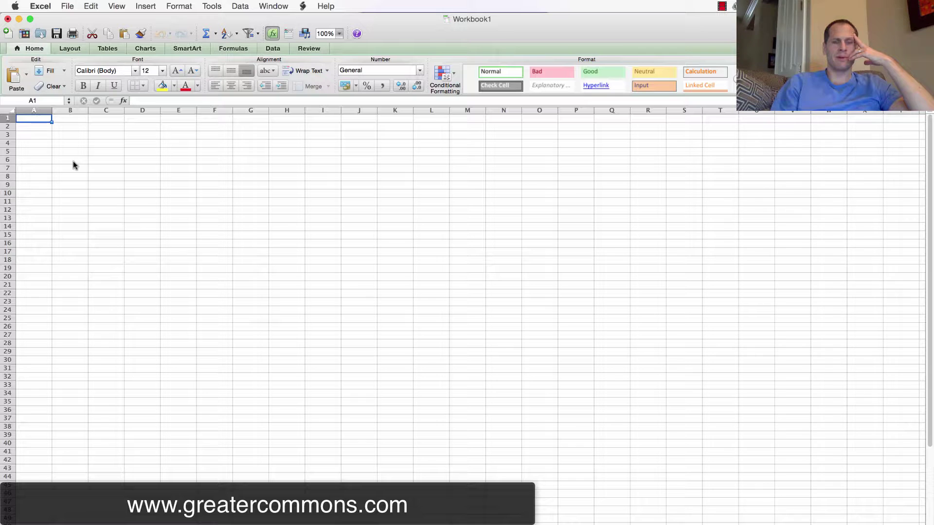
pyautogui.press('super+v')
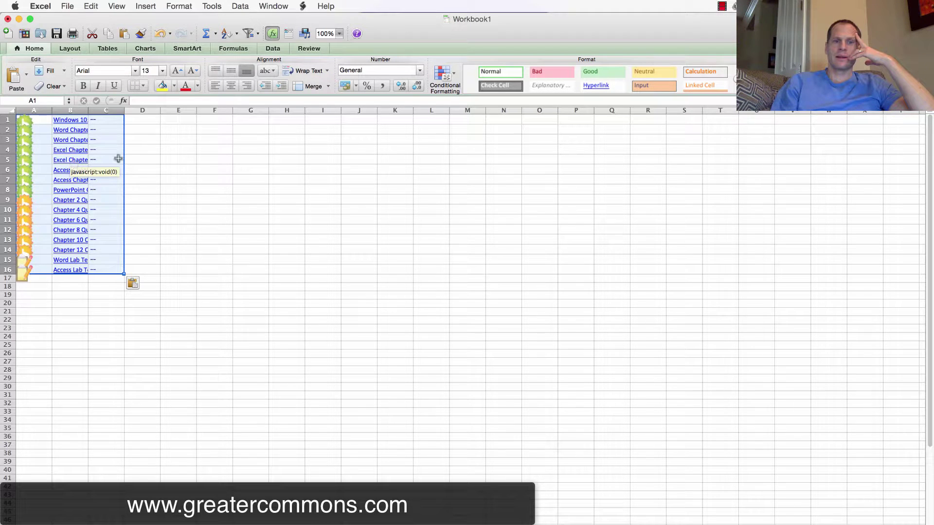
pyautogui.click(190, 170)
pyautogui.scroll(-5, 169, 192)
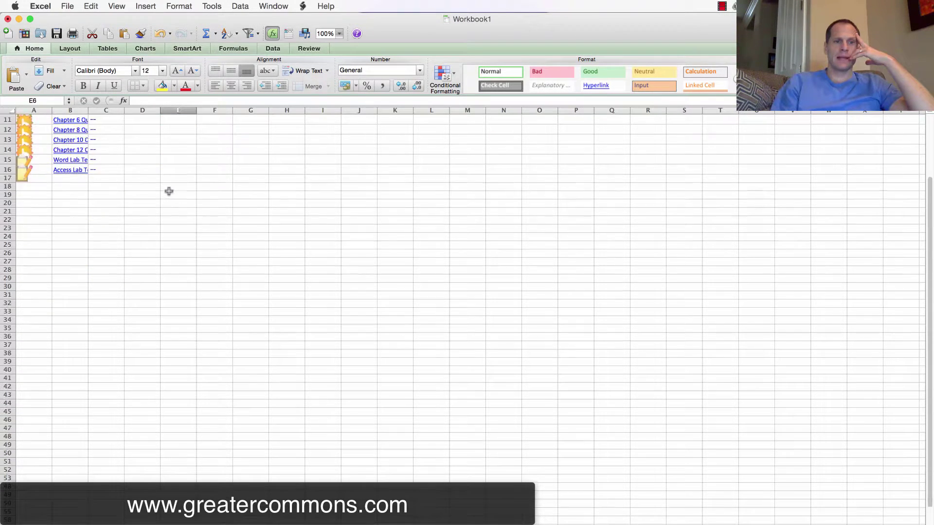
pyautogui.scroll(5, 169, 191)
# - Widen column B to 56.67 and column A to 41.83 so full titles show
pyautogui.moveTo(89, 111); pyautogui.dragTo(156, 111)
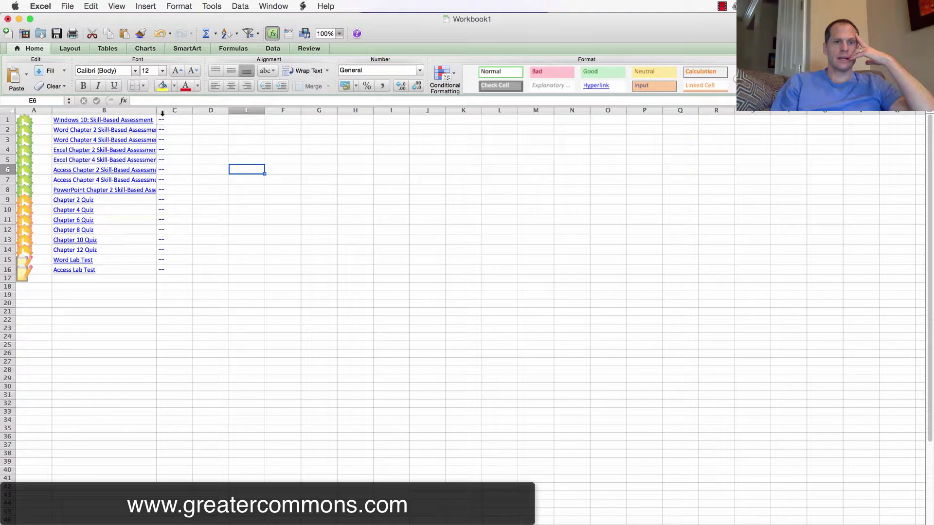
pyautogui.moveTo(157, 110); pyautogui.dragTo(244, 110)
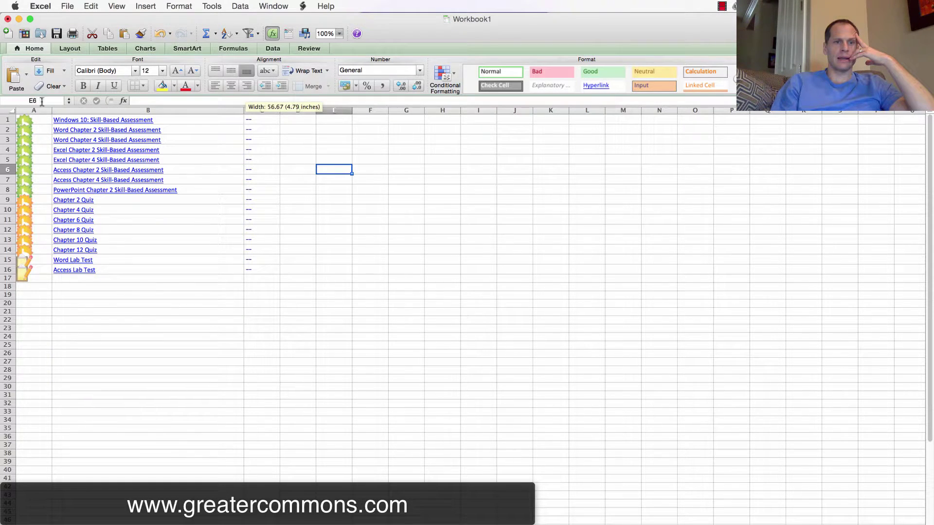
pyautogui.moveTo(52, 110); pyautogui.dragTo(158, 111)
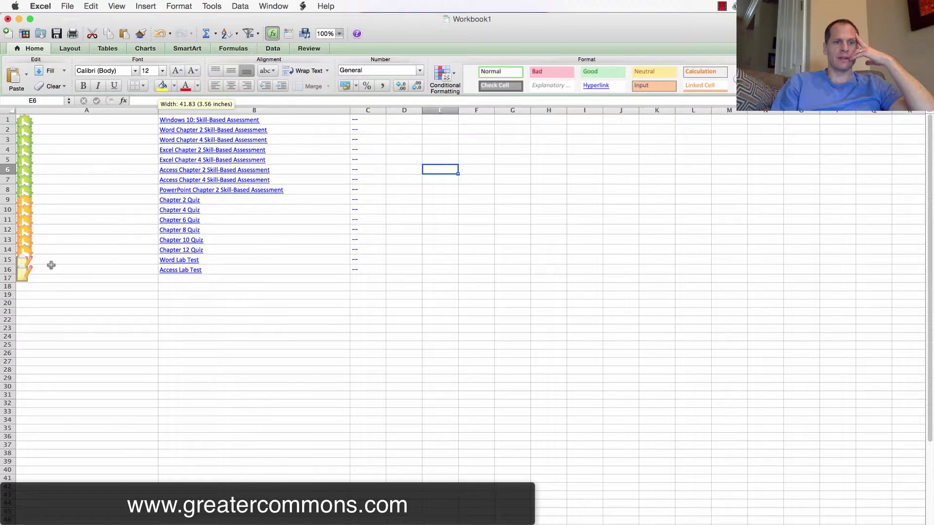
# - Compare the pasted list against the MyITLab grades page, then undo the column width changes
pyautogui.scroll(-5, 266, 293)
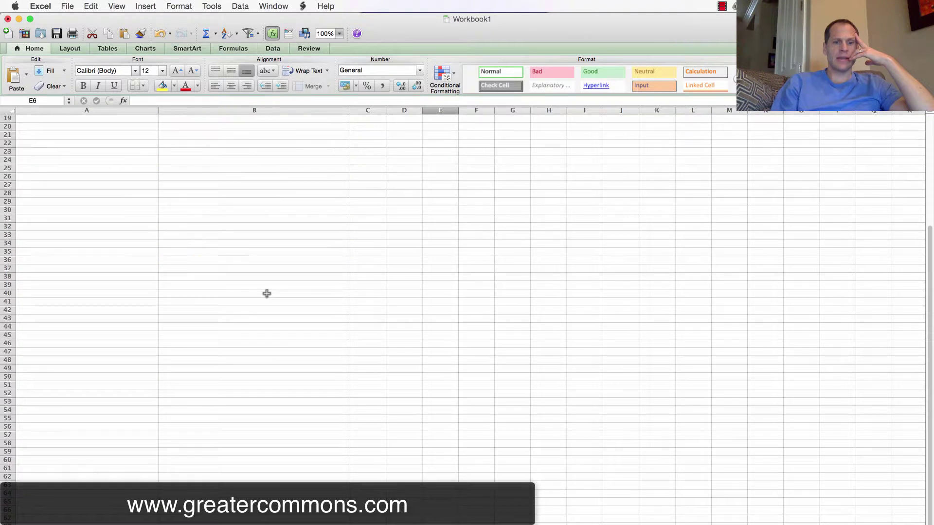
pyautogui.scroll(5, 267, 293)
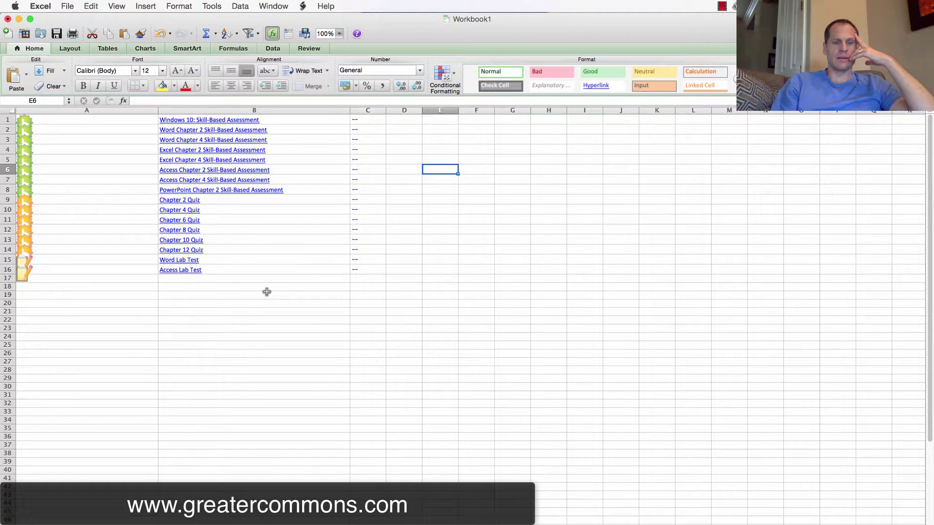
pyautogui.press('super+Tab')
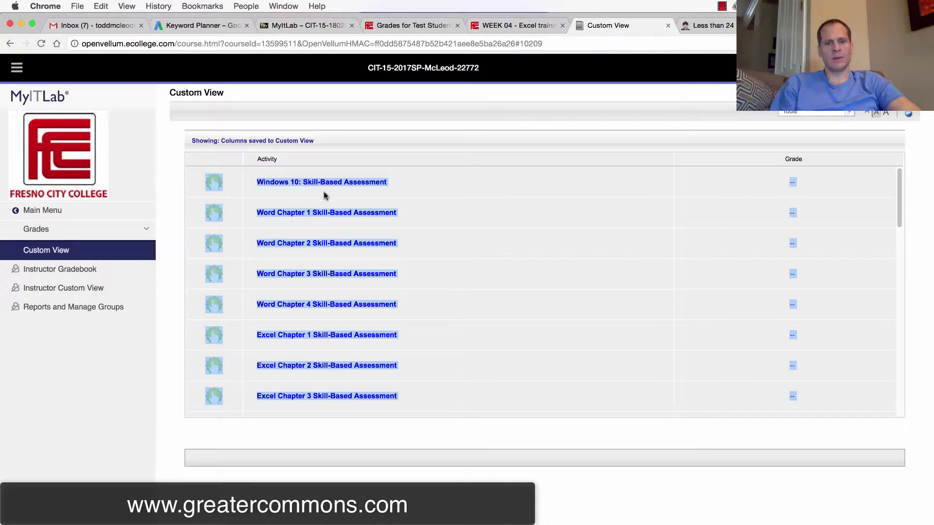
pyautogui.press('super+Tab')
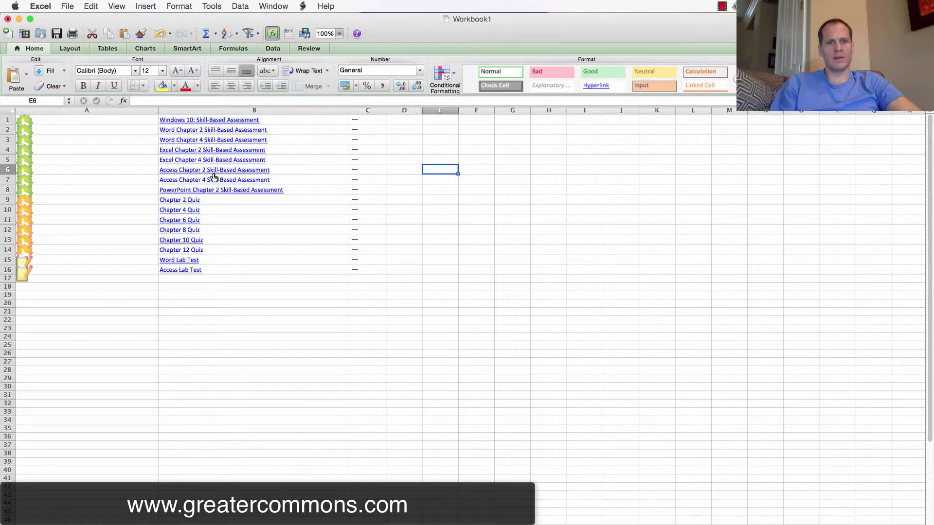
pyautogui.press('super+Tab')
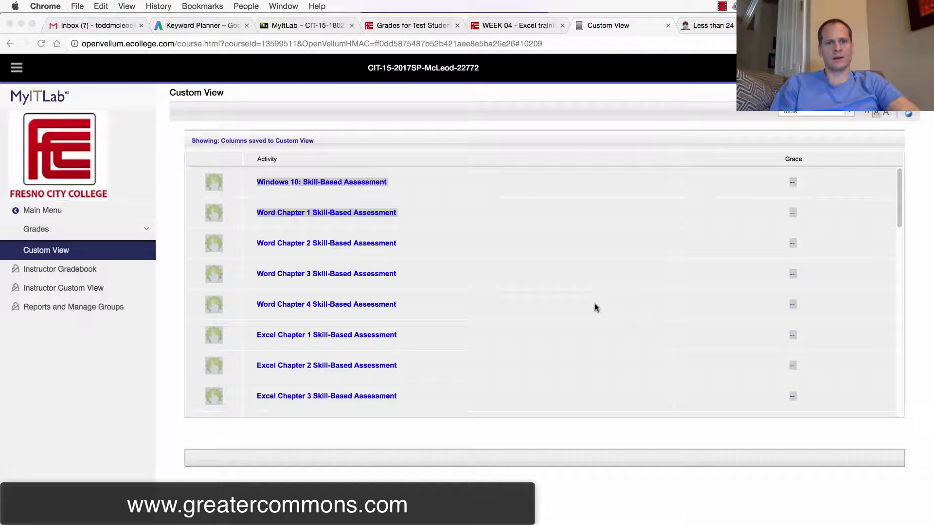
pyautogui.press('super+Tab')
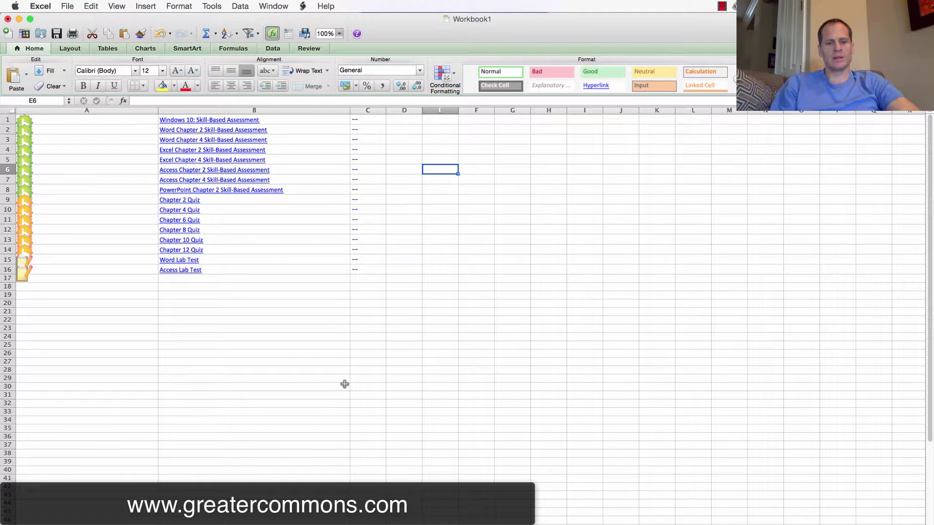
pyautogui.press('super+z')
pyautogui.press('super+z')
pyautogui.press('super+z')
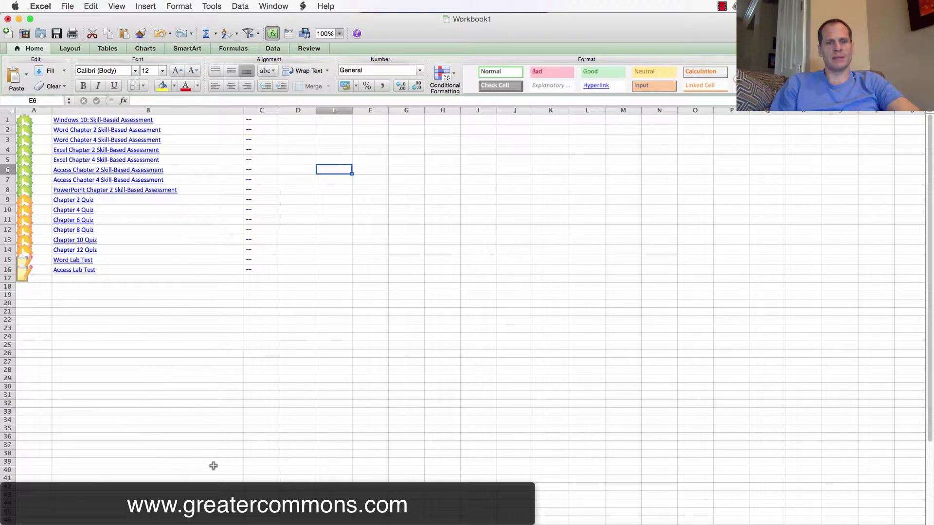
# - Undo the formatted paste and re-paste the grade list as Unicode Text via Paste Special
pyautogui.press('super+z')
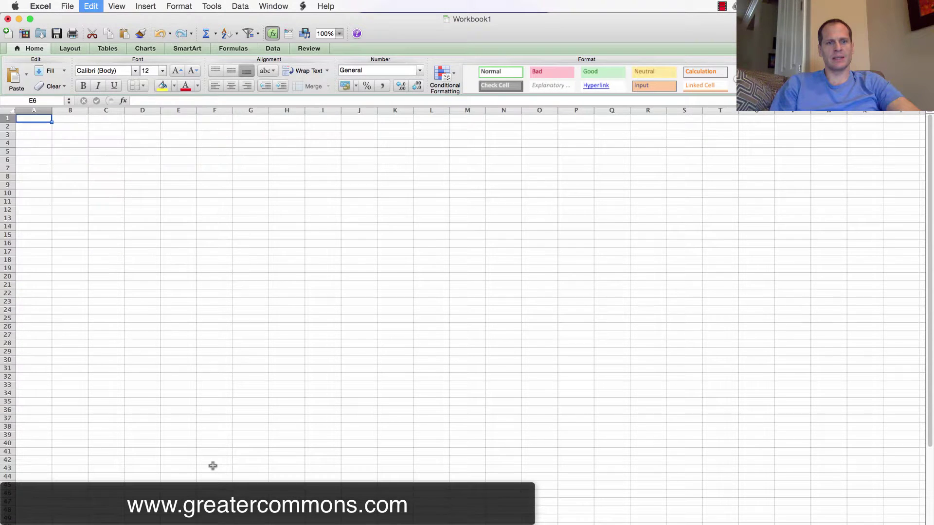
pyautogui.click(90, 6)
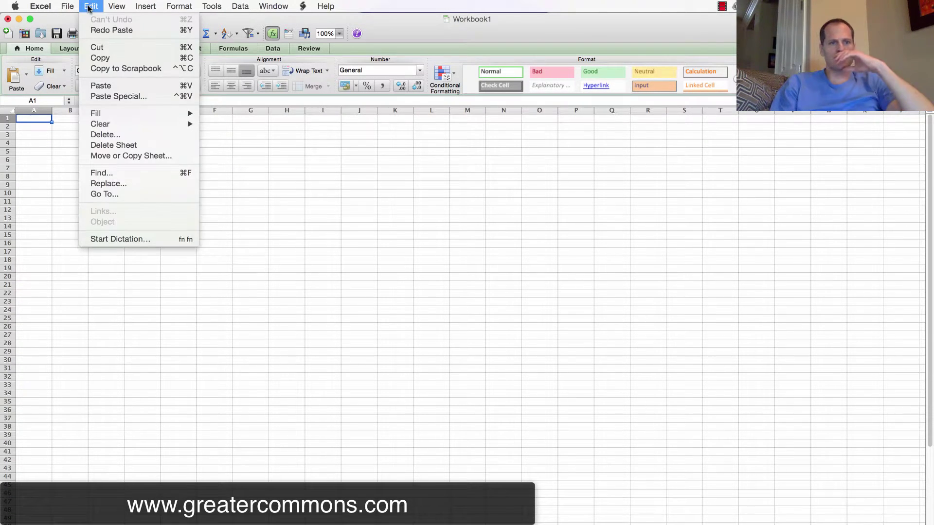
pyautogui.click(128, 96)
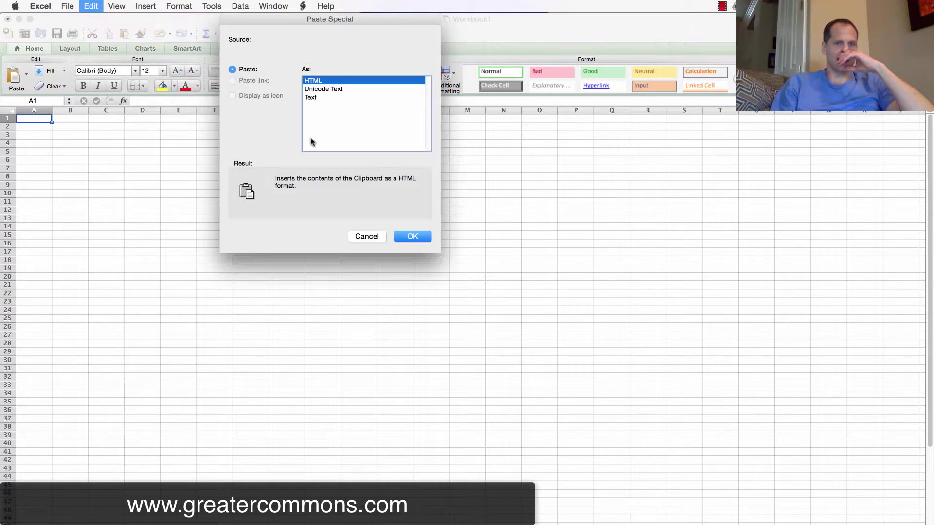
pyautogui.click(333, 89)
pyautogui.click(405, 235)
# - Auto-fit column B to the assessment names and check the skill-based names in rows 2–15
pyautogui.click(311, 233)
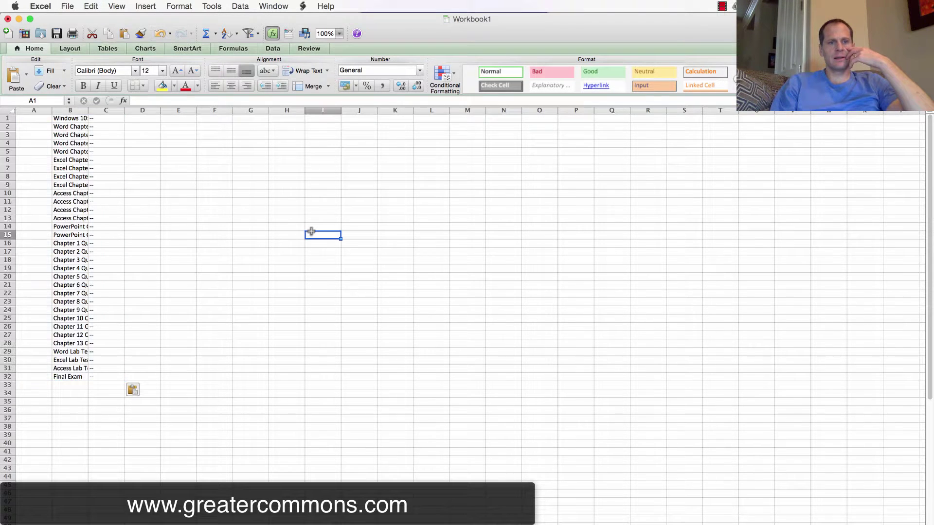
pyautogui.doubleClick(88, 113)
pyautogui.click(287, 250)
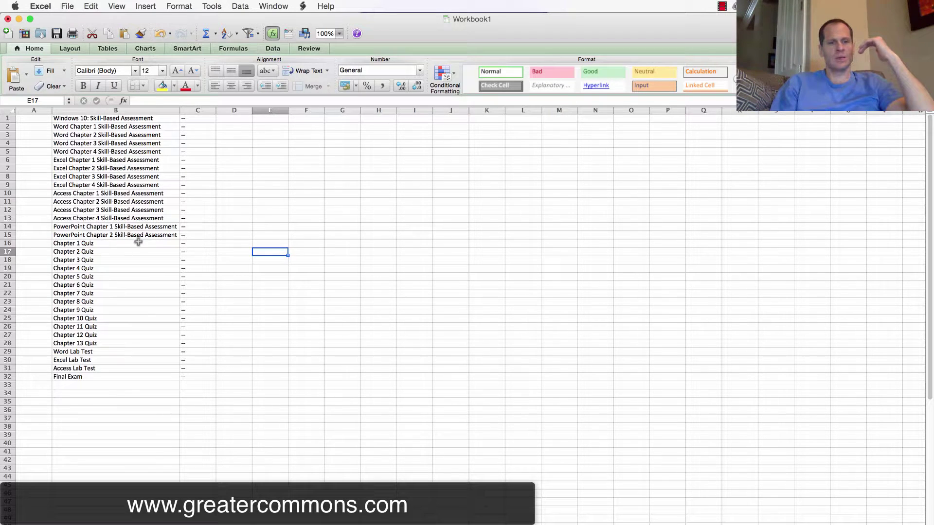
pyautogui.moveTo(139, 242); pyautogui.dragTo(151, 195)
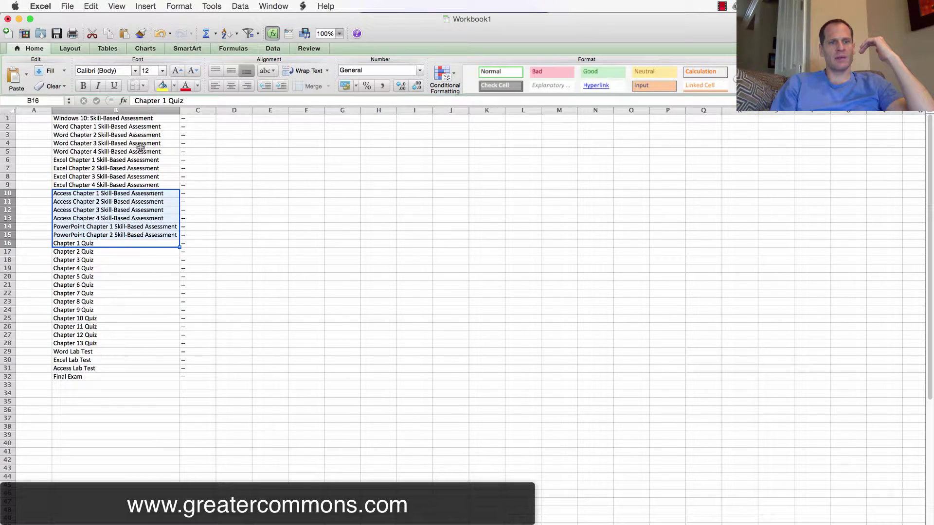
pyautogui.moveTo(148, 128); pyautogui.dragTo(141, 232)
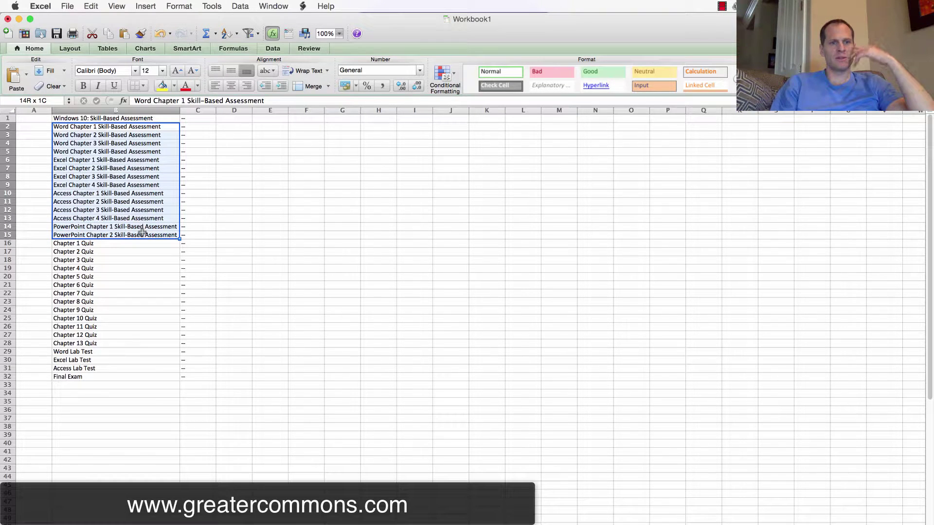
# - Delete column C with the dash placeholders and the empty icon column A
pyautogui.click(138, 118)
pyautogui.rightClick(191, 110)
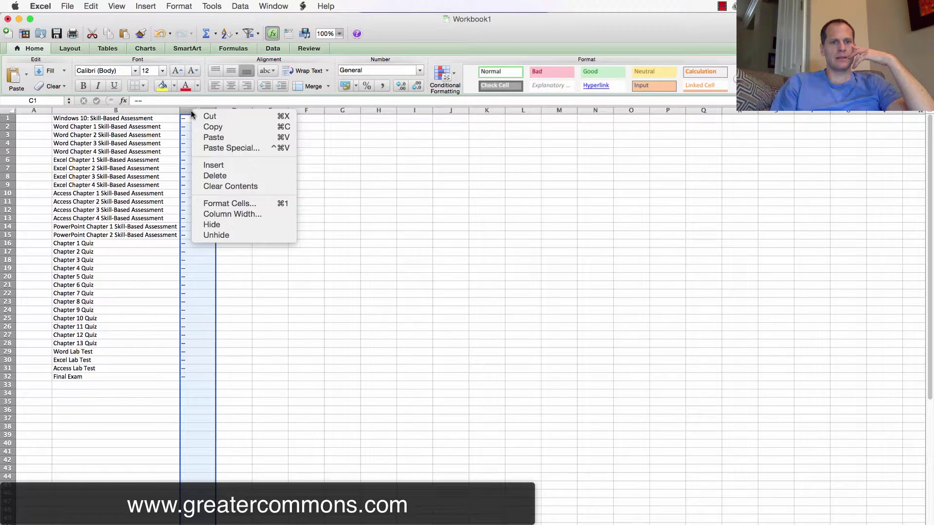
pyautogui.click(211, 176)
pyautogui.click(35, 110)
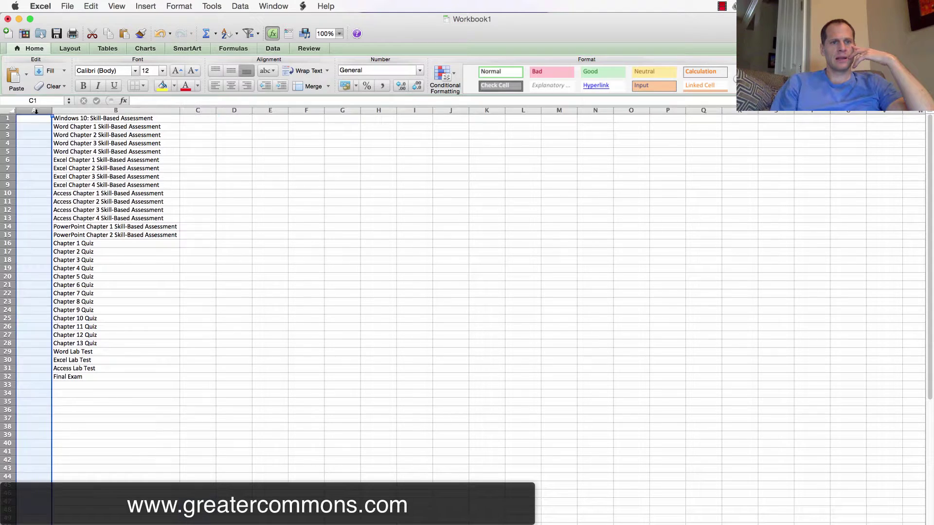
pyautogui.rightClick(35, 111)
pyautogui.click(73, 177)
pyautogui.click(112, 247)
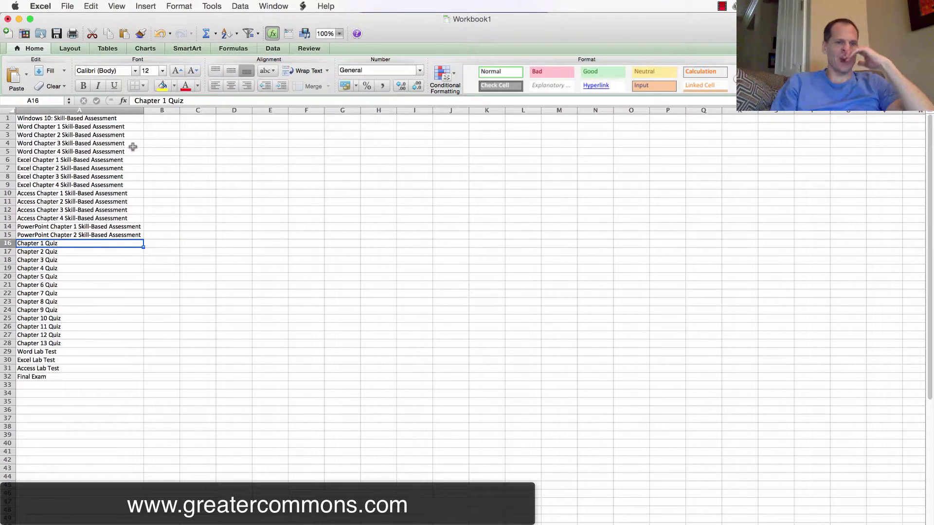
# - Enter 100 in B1 and fill it down column B through row 32
pyautogui.click(165, 119)
pyautogui.write('100')
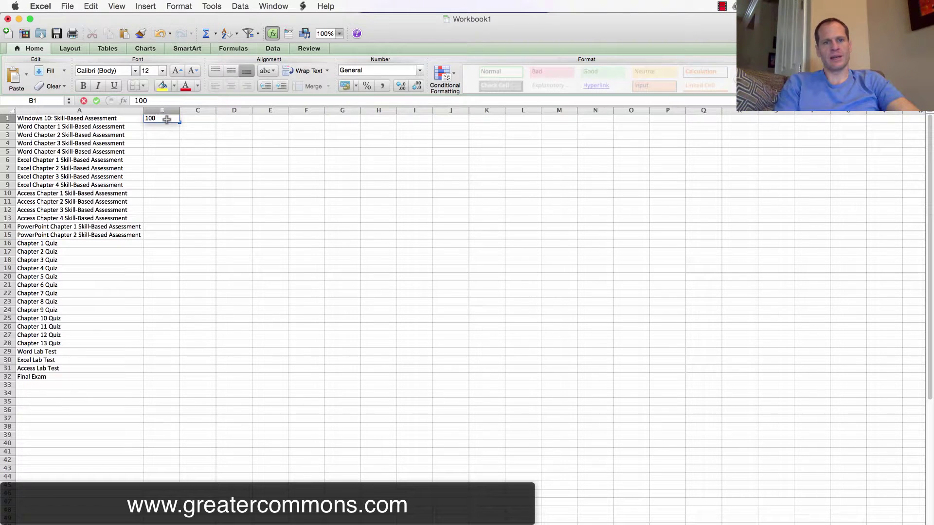
pyautogui.press('Return')
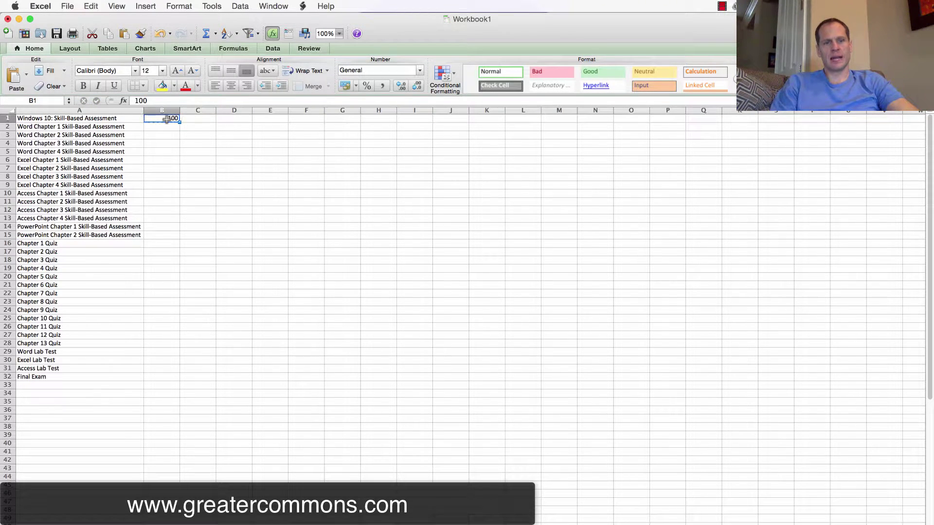
pyautogui.press('Down')
pyautogui.hotkey('shift', 'Down')
pyautogui.hotkey('shift', 'Down')
pyautogui.hotkey('shift', 'Down')
pyautogui.hotkey('shift', 'Down')
pyautogui.hotkey('shift', 'Down')
pyautogui.hotkey('shift', 'Down')
pyautogui.hotkey('shift', 'Down')
pyautogui.hotkey('shift', 'Down')
pyautogui.hotkey('shift', 'Down')
pyautogui.hotkey('shift', 'Down')
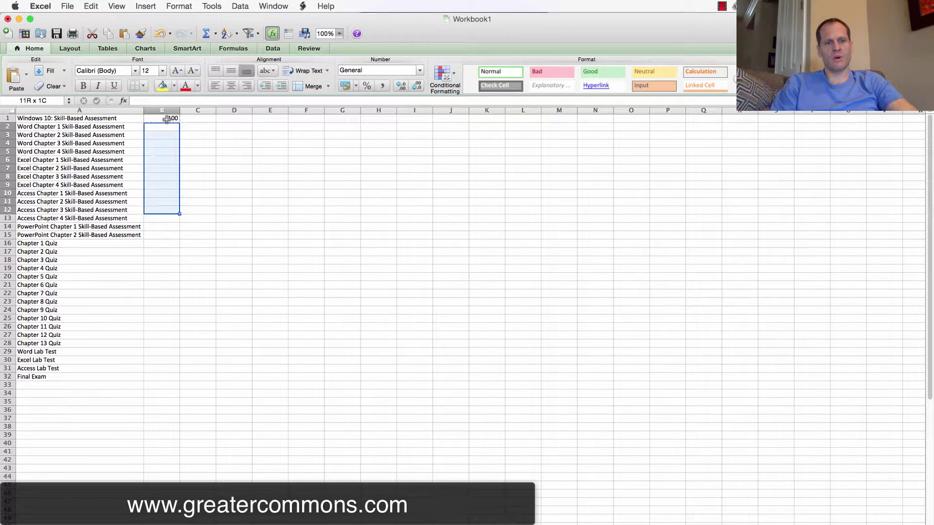
pyautogui.hotkey('shift', 'Down')
pyautogui.hotkey('shift', 'Down')
pyautogui.hotkey('shift', 'Down')
pyautogui.hotkey('shift', 'Down')
pyautogui.hotkey('shift', 'Down')
pyautogui.hotkey('shift', 'Down')
pyautogui.hotkey('shift', 'Down')
pyautogui.hotkey('shift', 'Down')
pyautogui.hotkey('shift', 'Down')
pyautogui.hotkey('shift', 'Down')
pyautogui.hotkey('shift', 'Down')
pyautogui.hotkey('shift', 'Down')
pyautogui.hotkey('shift', 'Down')
pyautogui.hotkey('shift', 'Down')
pyautogui.hotkey('shift', 'Down')
pyautogui.hotkey('shift', 'Down')
pyautogui.hotkey('shift', 'Down')
pyautogui.hotkey('shift', 'Down')
pyautogui.hotkey('shift', 'Down')
pyautogui.hotkey('shift', 'Down')
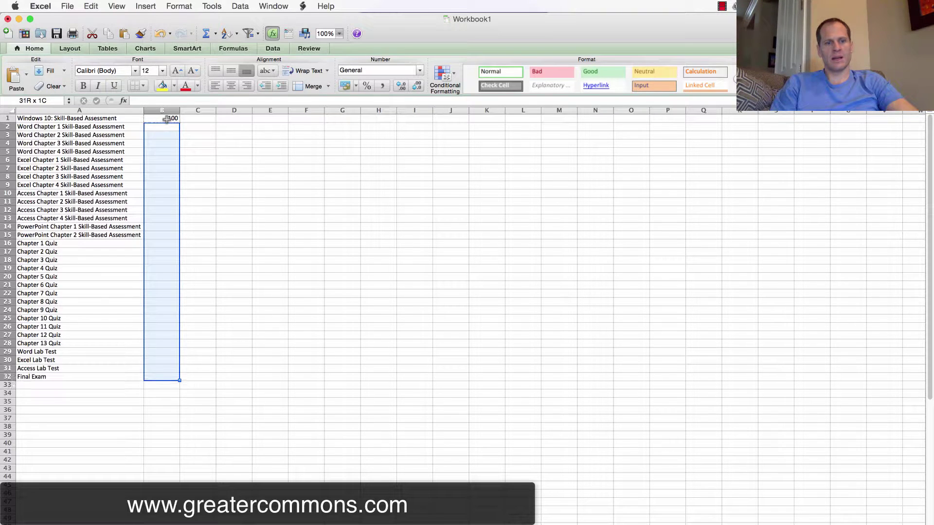
pyautogui.press('super+v')
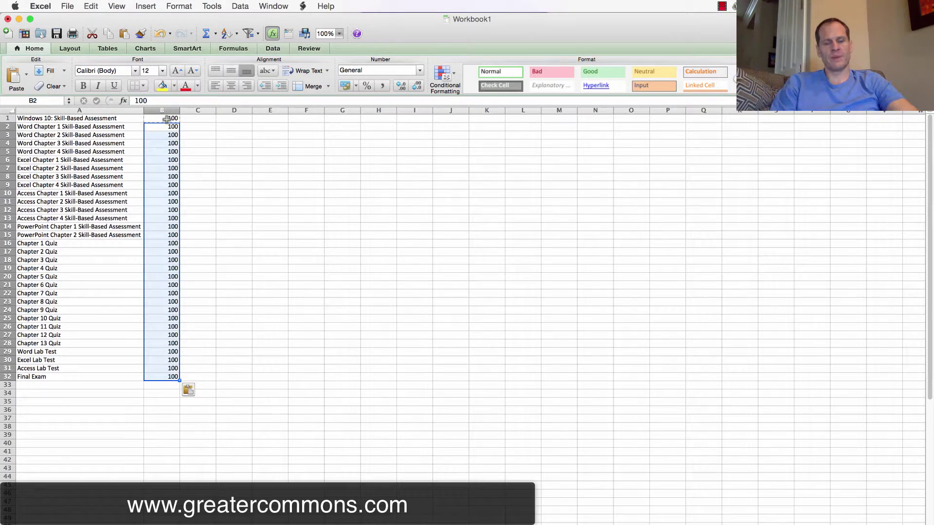
pyautogui.press('Down')
pyautogui.press('Down')
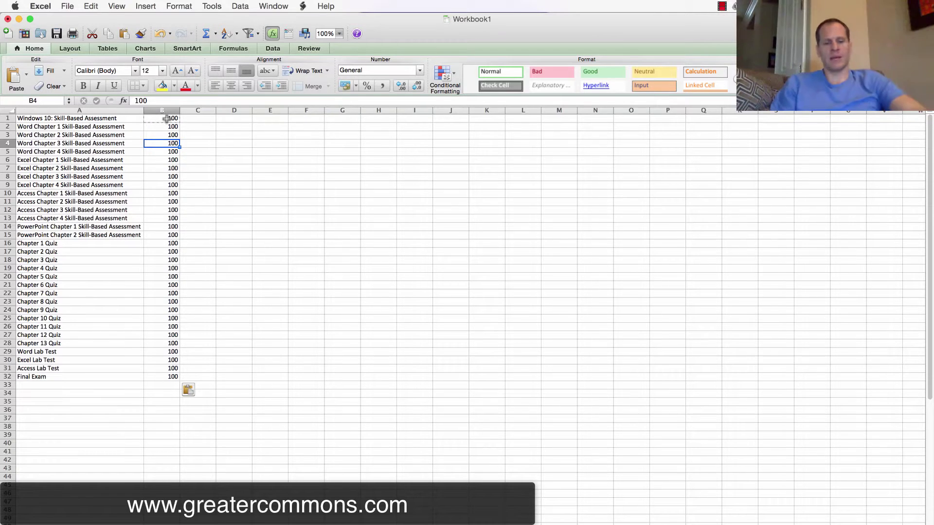
# - Check the online scores, then enter 0 in B4:B7, 75 in B8 and 80 in B9
pyautogui.press('super+Tab')
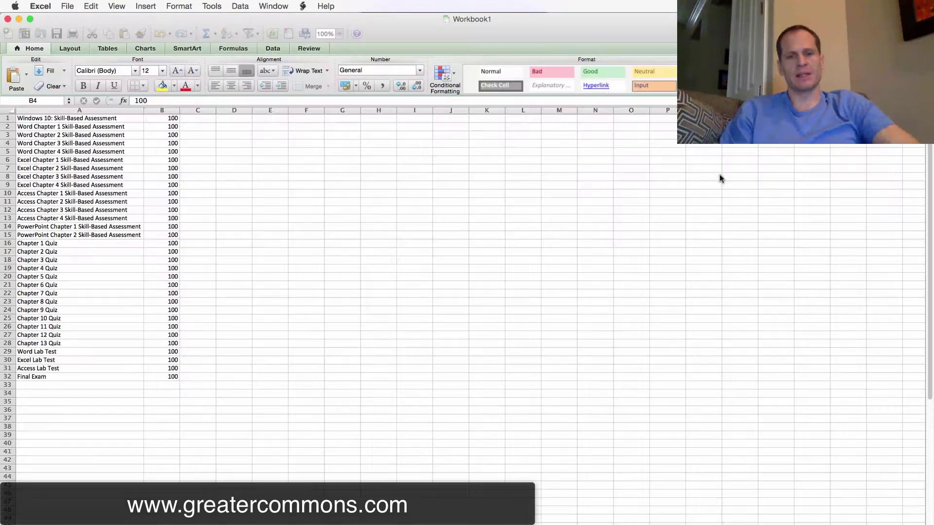
pyautogui.press('super+Tab')
pyautogui.write('0')
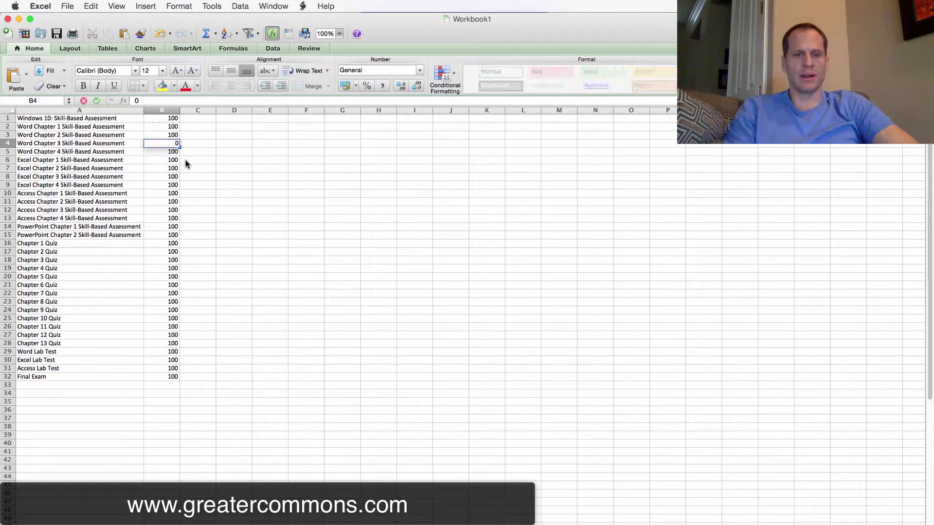
pyautogui.press('Return')
pyautogui.write('0')
pyautogui.press('Return')
pyautogui.write('0')
pyautogui.press('Return')
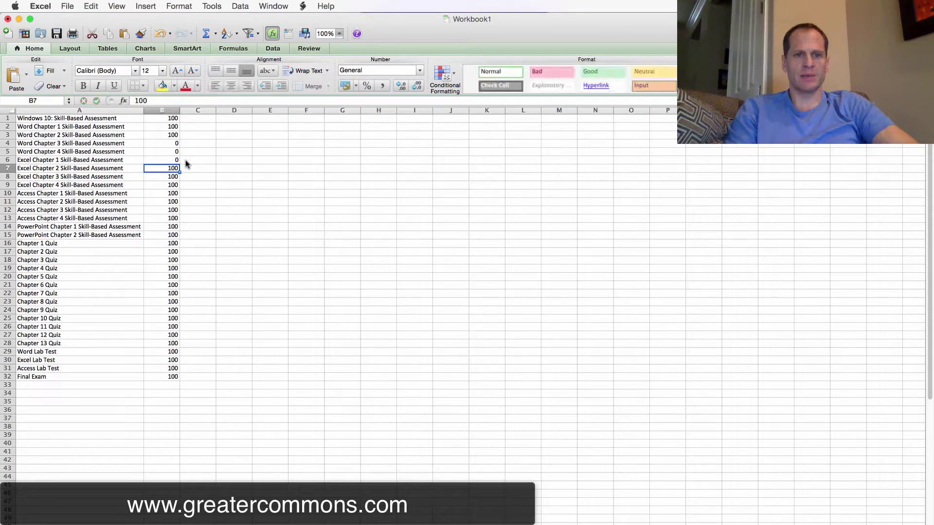
pyautogui.write('0')
pyautogui.press('Return')
pyautogui.write('75')
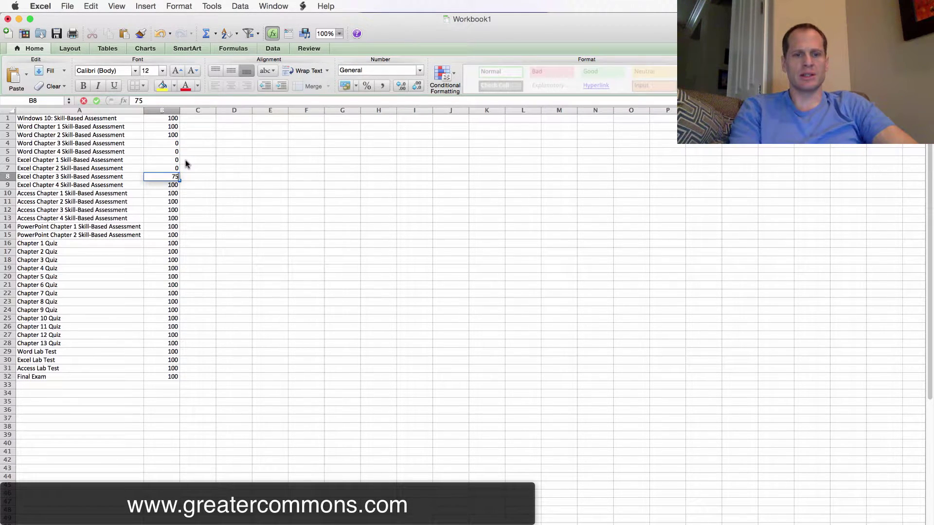
pyautogui.press('Return')
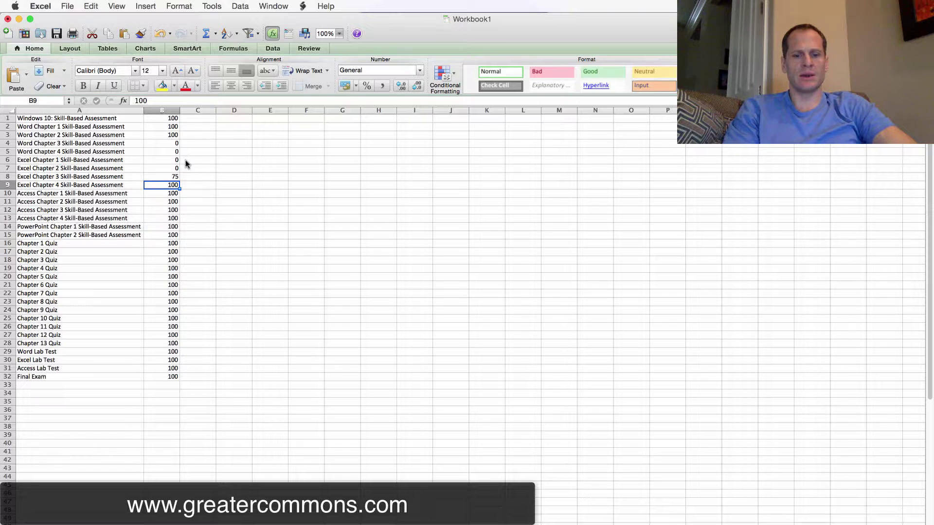
pyautogui.write('80')
pyautogui.press('Return')
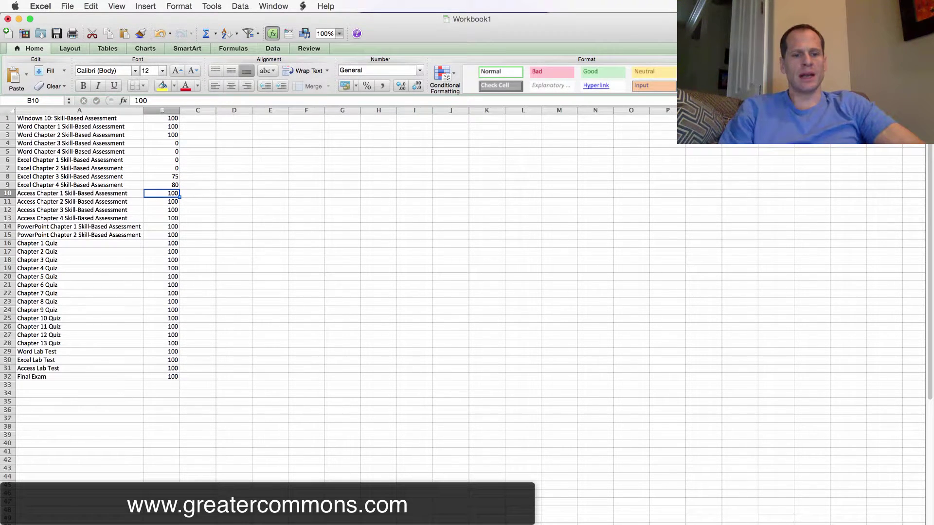
pyautogui.click(164, 377)
# - Select the MyLab names and scores in A1:B32, review the WEEK assignment sheet, then go to a blank sheet
pyautogui.moveTo(164, 378); pyautogui.dragTo(49, 119)
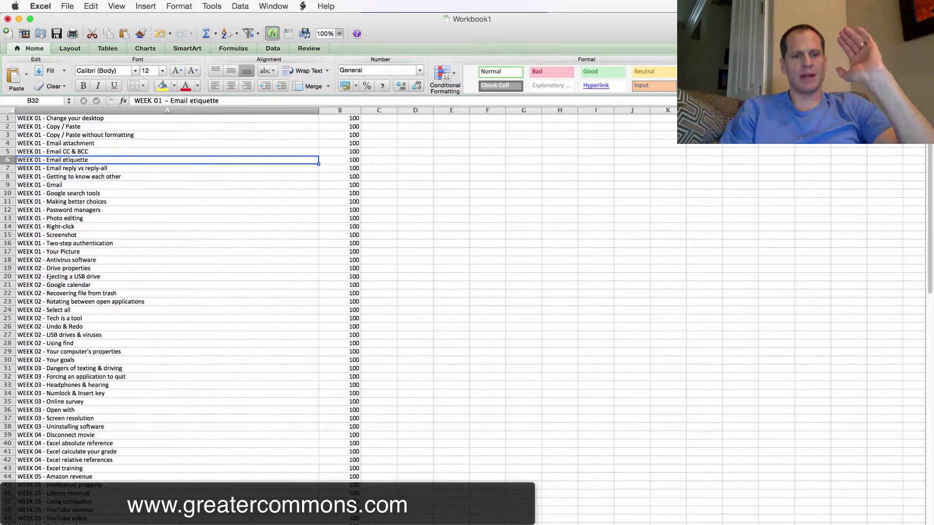
pyautogui.click(150, 368)
pyautogui.click(40, 133)
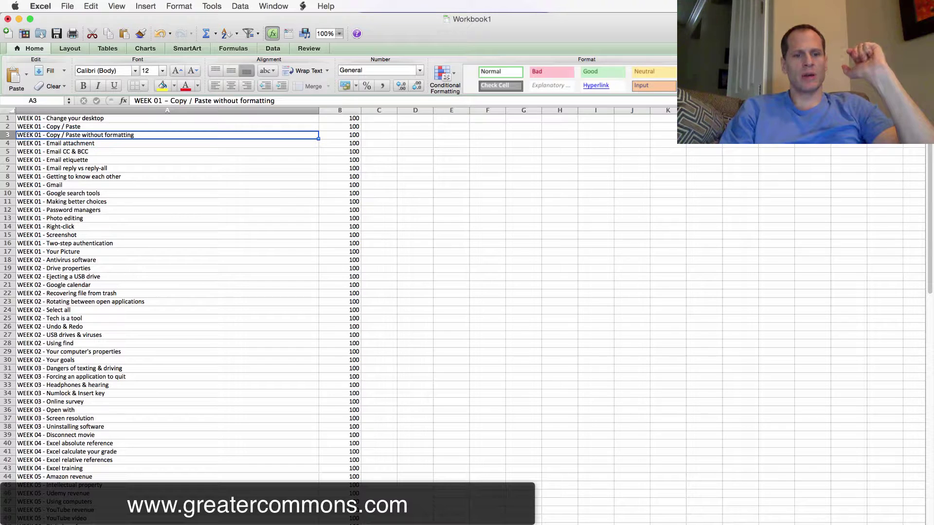
pyautogui.hotkey('ctrl', 'pagedown')
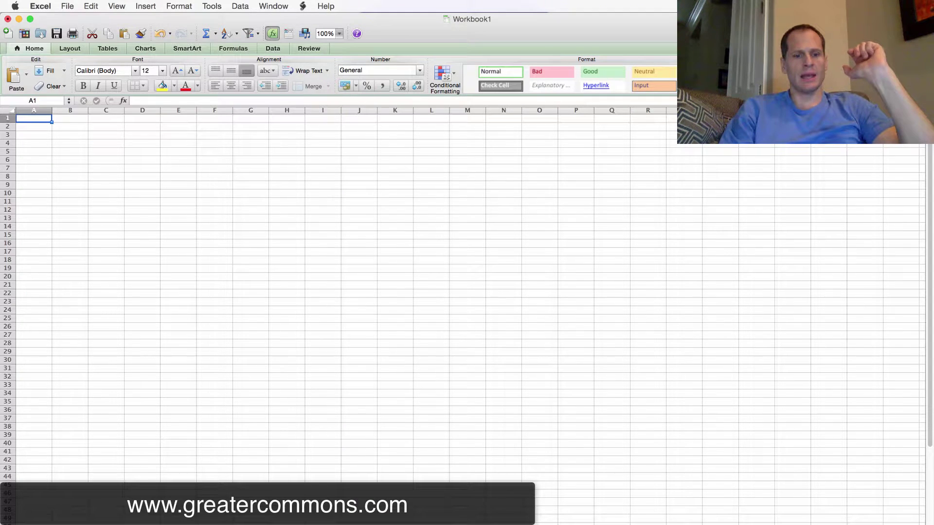
# - Enter CANVAS in A2, MY LAB IT in A3 and CLASS GRADE in A5, and widen column A
pyautogui.press('Down')
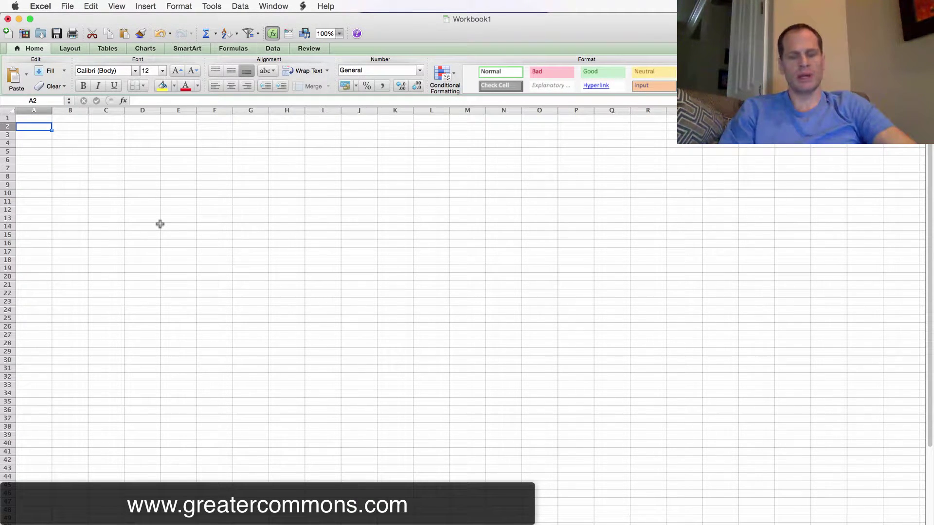
pyautogui.write('CANVAS')
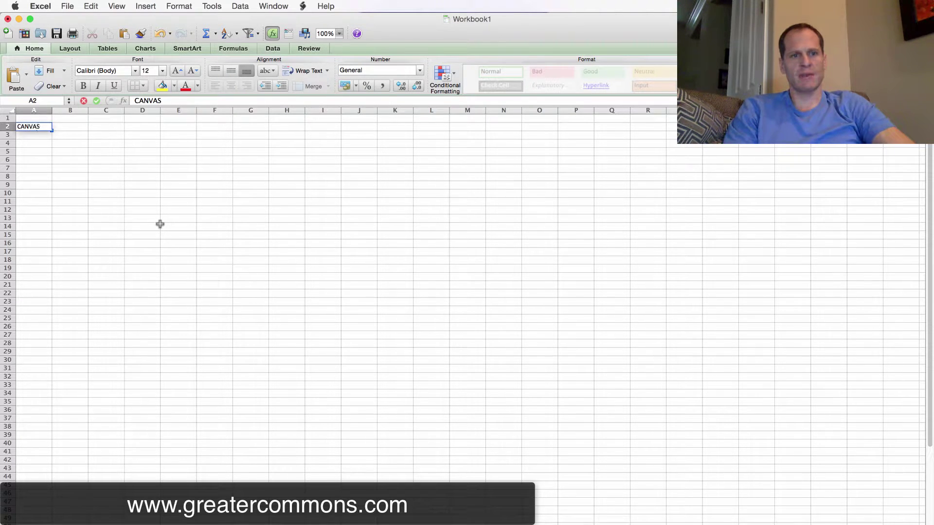
pyautogui.press('Return')
pyautogui.write('MY')
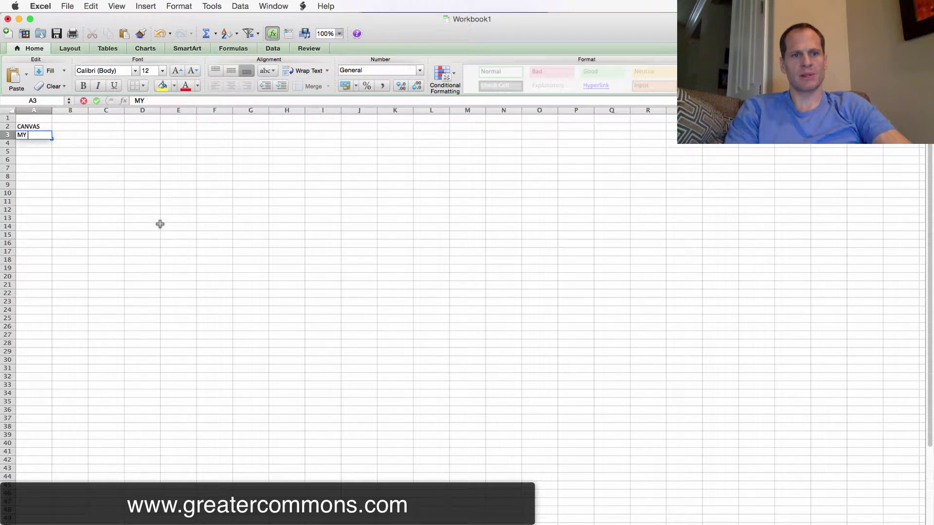
pyautogui.write(' LAB IT')
pyautogui.press('Return')
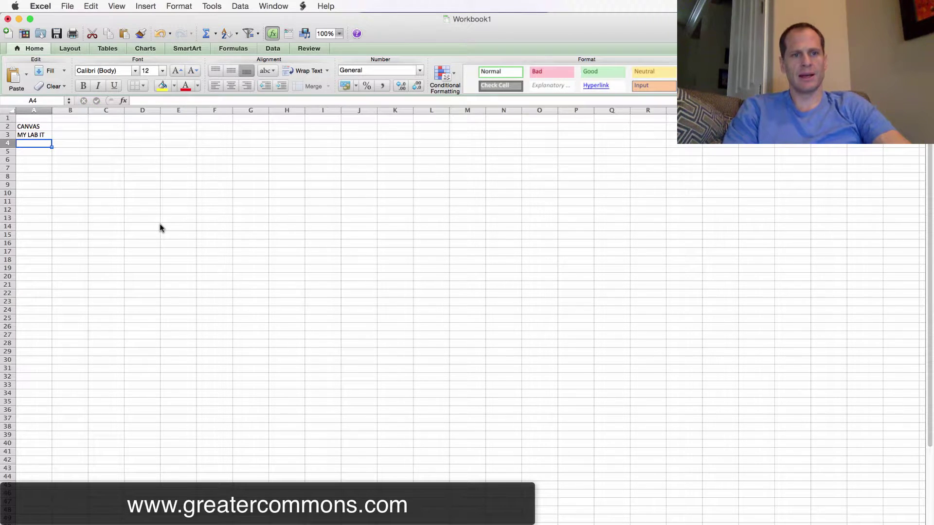
pyautogui.press('Return')
pyautogui.write('GR')
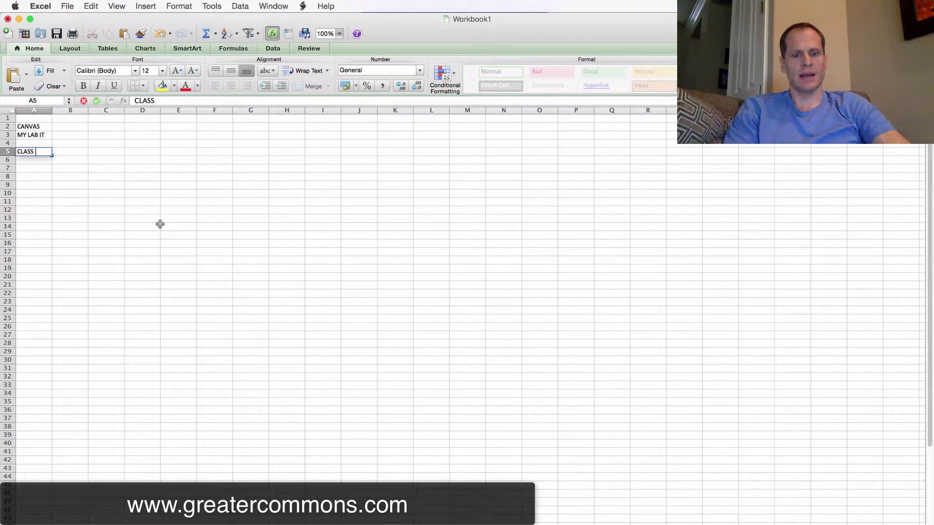
pyautogui.write('ADE')
pyautogui.press('Return')
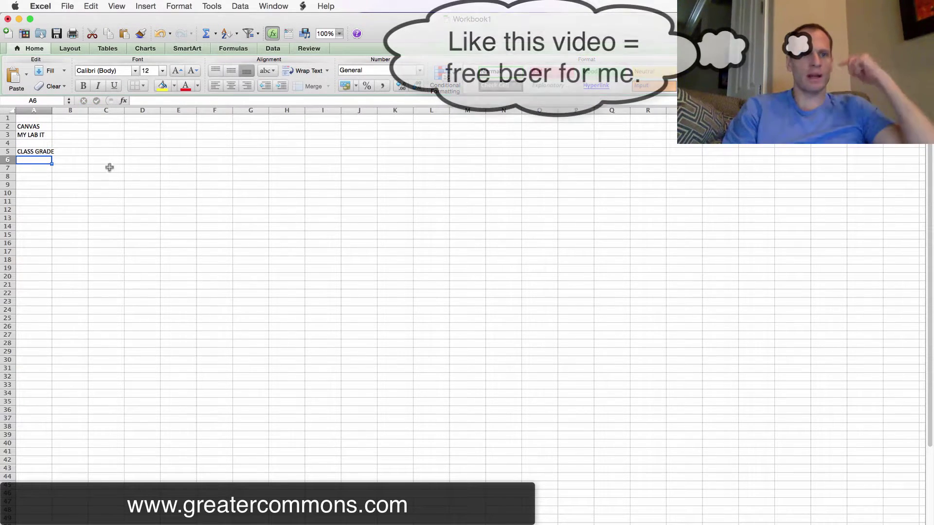
pyautogui.moveTo(56, 111); pyautogui.dragTo(73, 110)
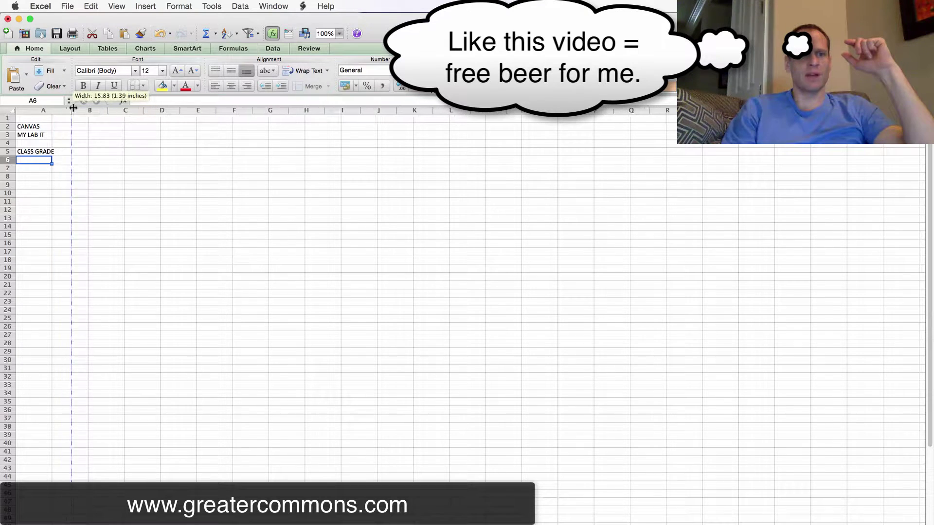
# - Select the whole Canvas assignment list with its scores
pyautogui.click(51, 194)
pyautogui.click(46, 126)
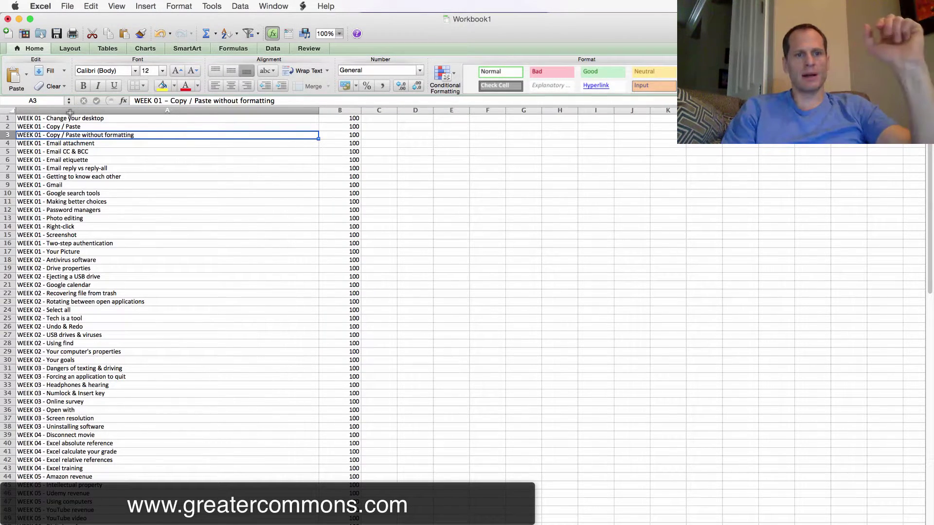
pyautogui.moveTo(137, 118); pyautogui.dragTo(334, 518)
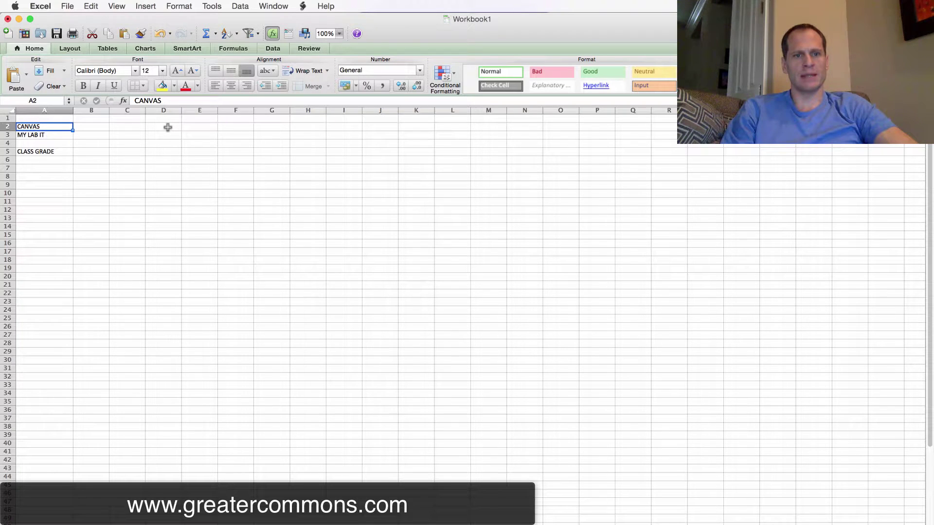
# - Type a CANVAS heading in F1, paste the Canvas list below it, and auto-fit column F
pyautogui.click(229, 119)
pyautogui.write('CANVAS')
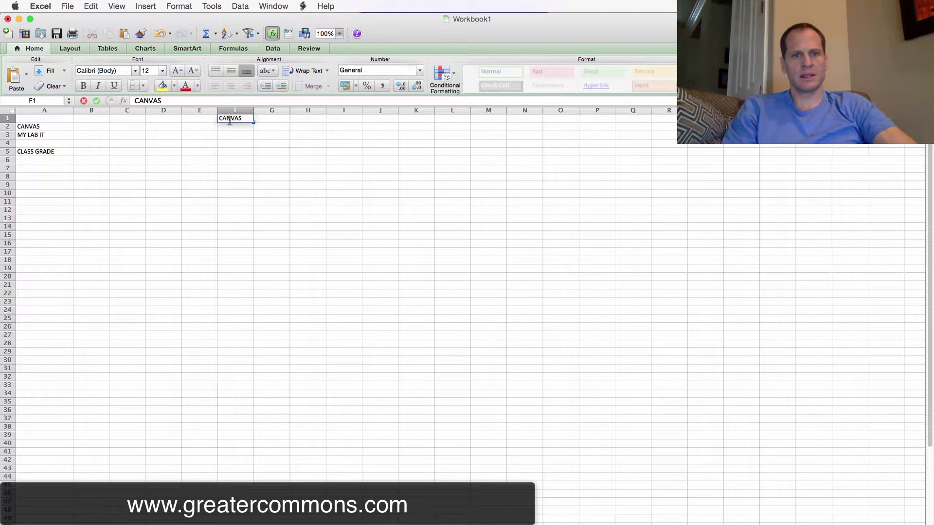
pyautogui.press('Return')
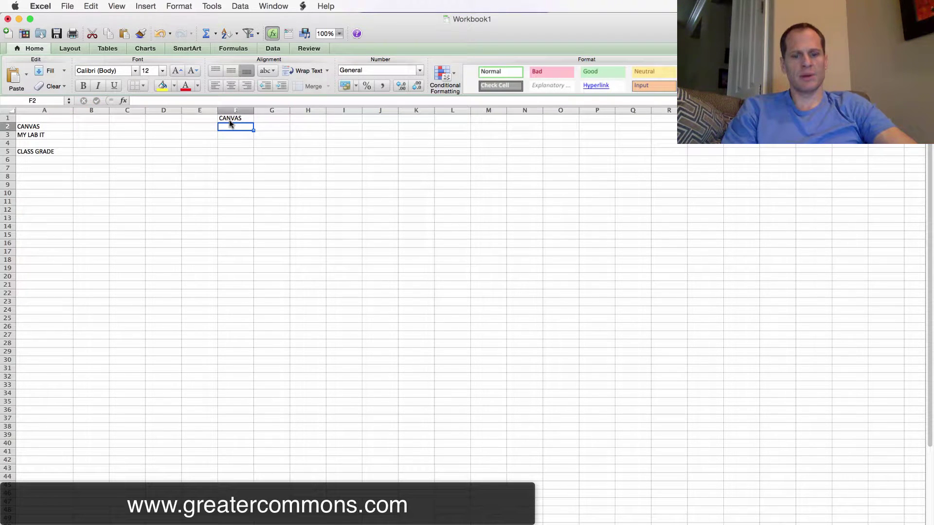
pyautogui.press('super+v')
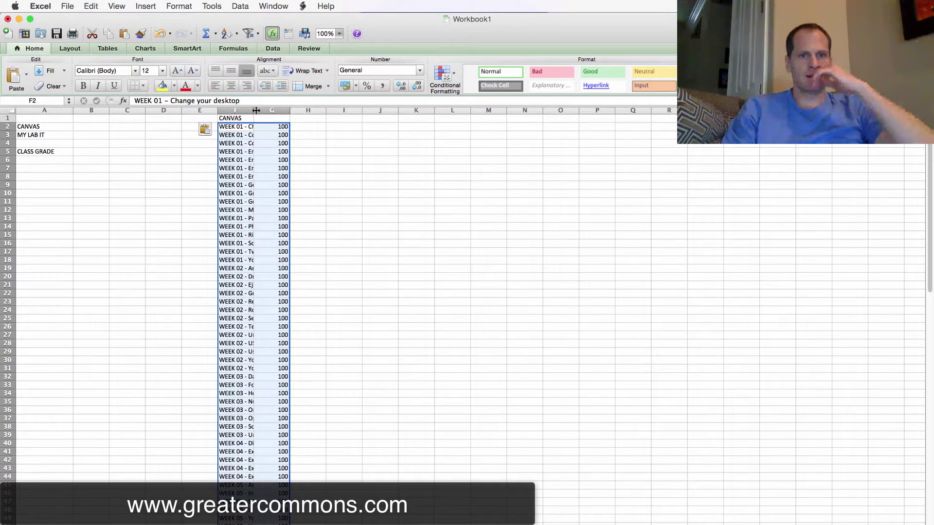
pyautogui.doubleClick(253, 111)
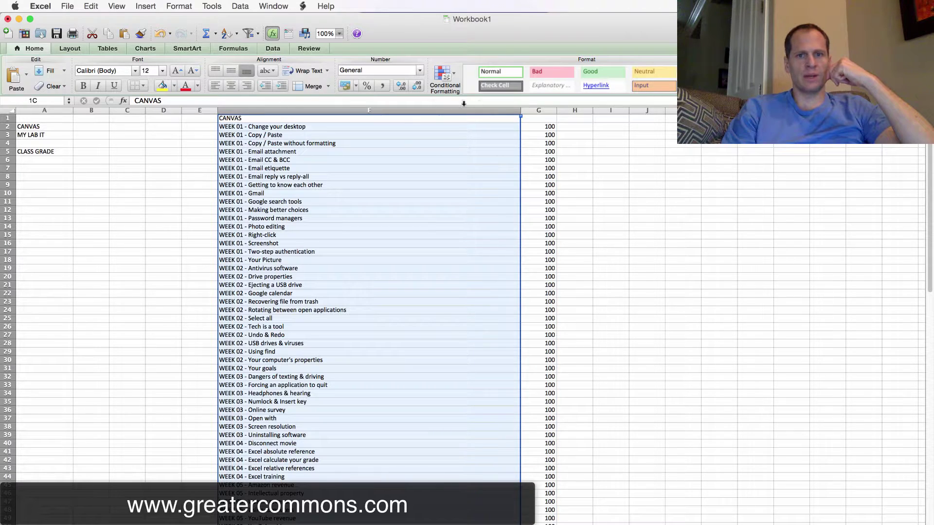
# - Shade columns F and G with yellow fill
pyautogui.moveTo(464, 103); pyautogui.dragTo(535, 103)
pyautogui.click(162, 86)
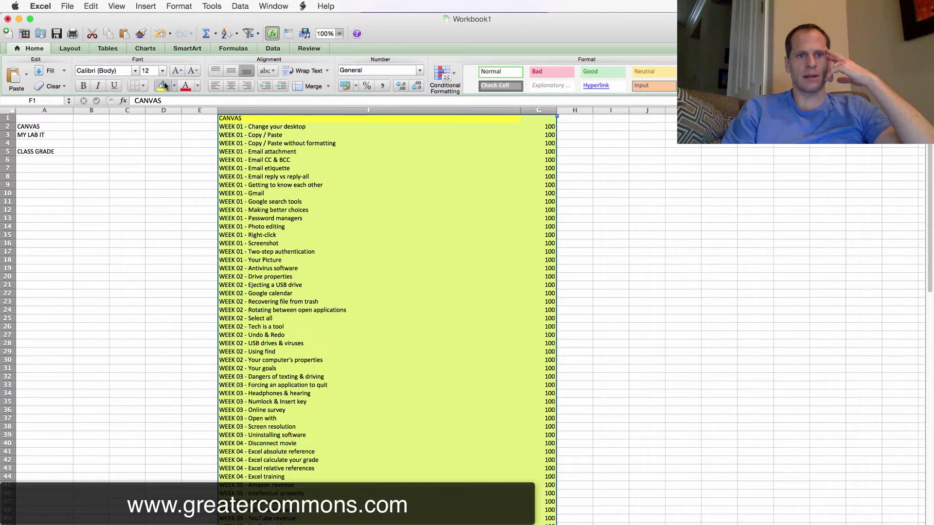
pyautogui.click(375, 202)
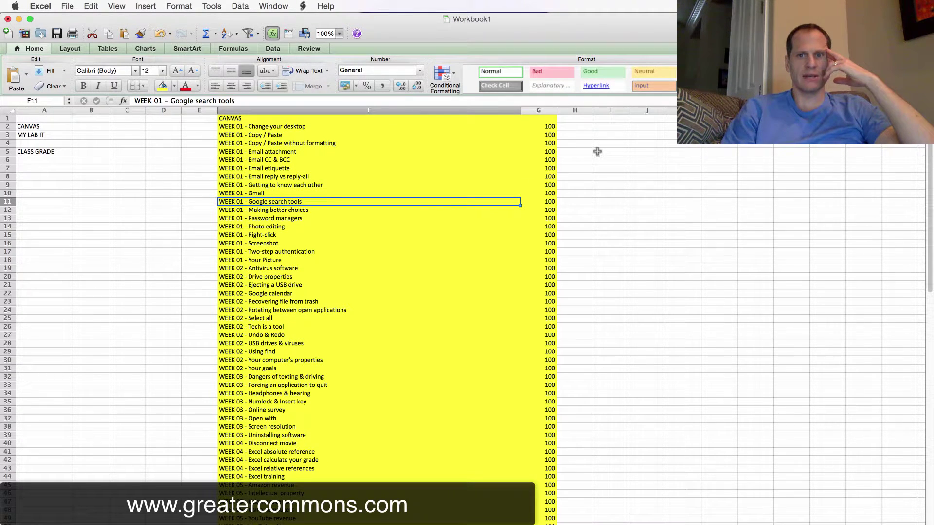
pyautogui.click(611, 118)
# - Type a MY LAB IT heading in I1 and paste the MyLab assessment list and scores from I2
pyautogui.write('MY LAB IT')
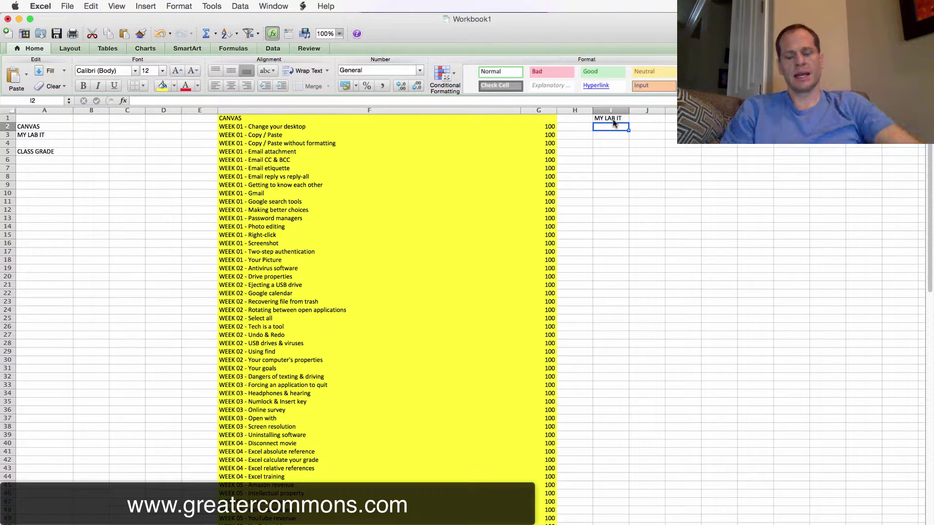
pyautogui.press('Return')
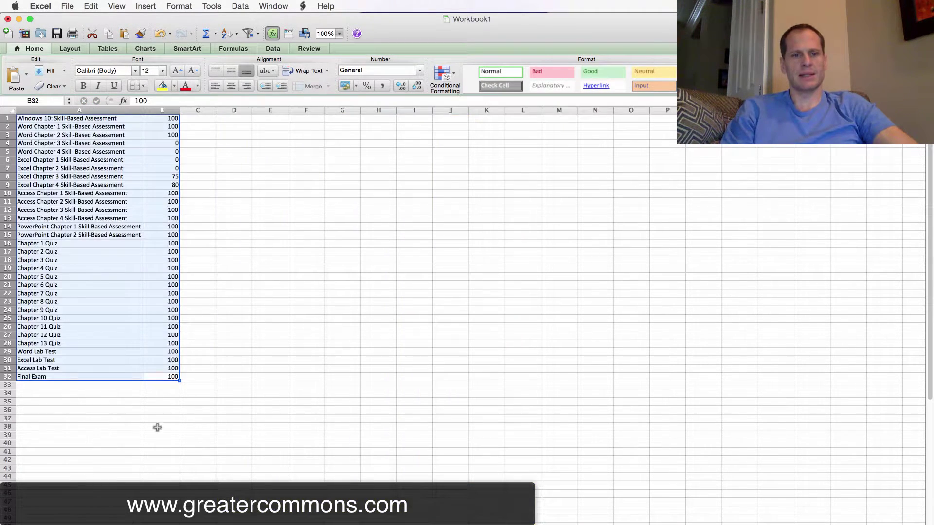
pyautogui.rightClick(113, 299)
pyautogui.click(127, 308)
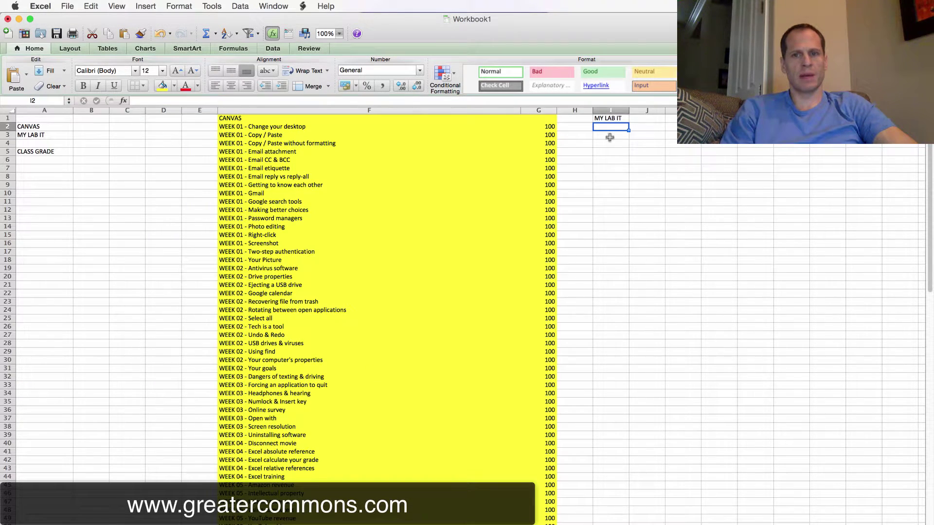
pyautogui.rightClick(615, 127)
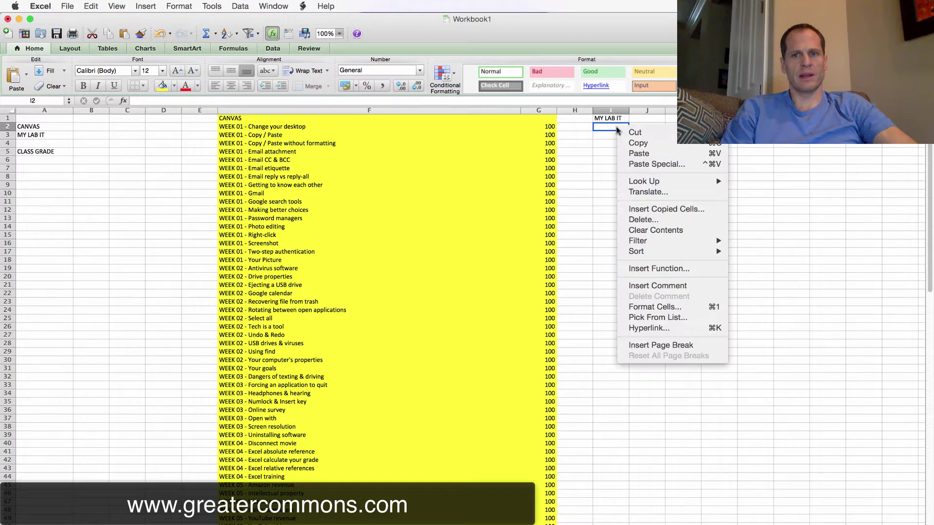
pyautogui.click(639, 154)
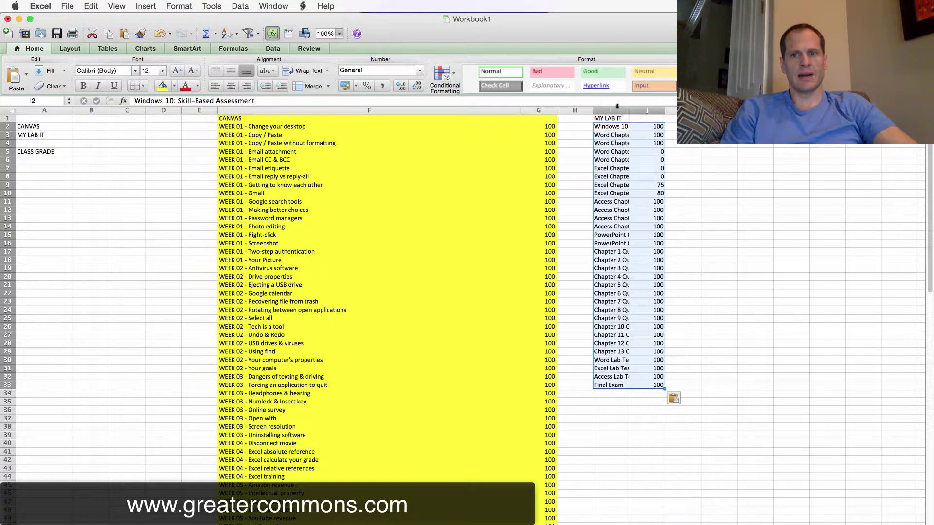
# - Shade columns I and J light green and size column I to fit the assessment names
pyautogui.moveTo(617, 106); pyautogui.dragTo(634, 103)
pyautogui.click(174, 86)
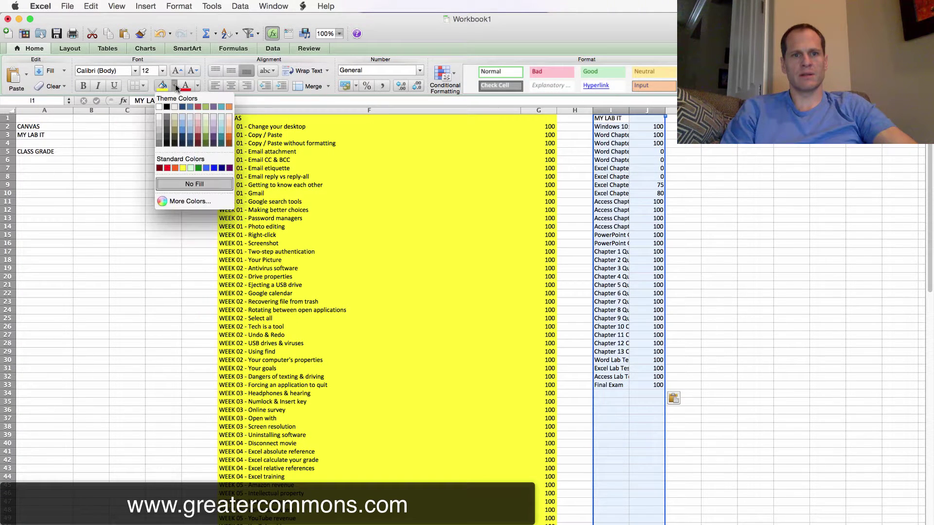
pyautogui.click(193, 168)
pyautogui.click(657, 177)
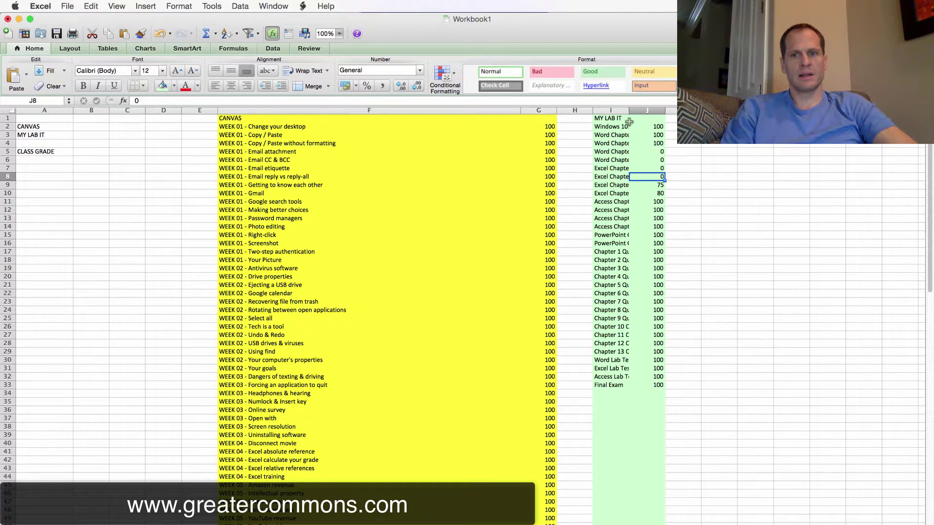
pyautogui.doubleClick(630, 110)
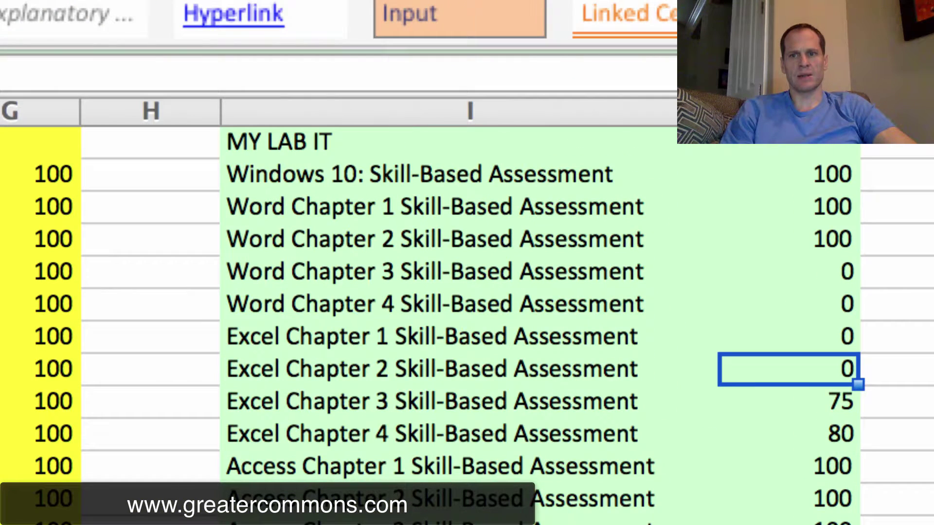
pyautogui.moveTo(860, 112); pyautogui.dragTo(459, 113)
pyautogui.doubleClick(460, 113)
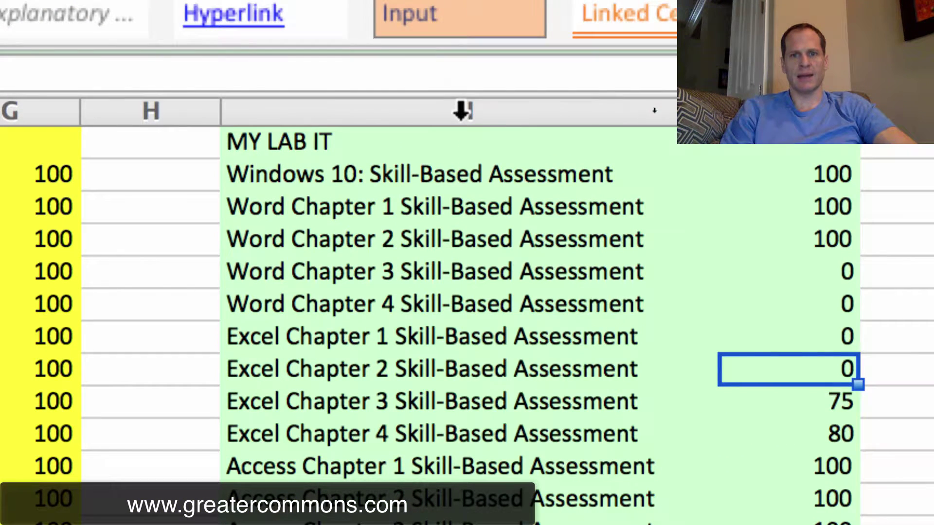
pyautogui.moveTo(718, 112); pyautogui.dragTo(698, 112)
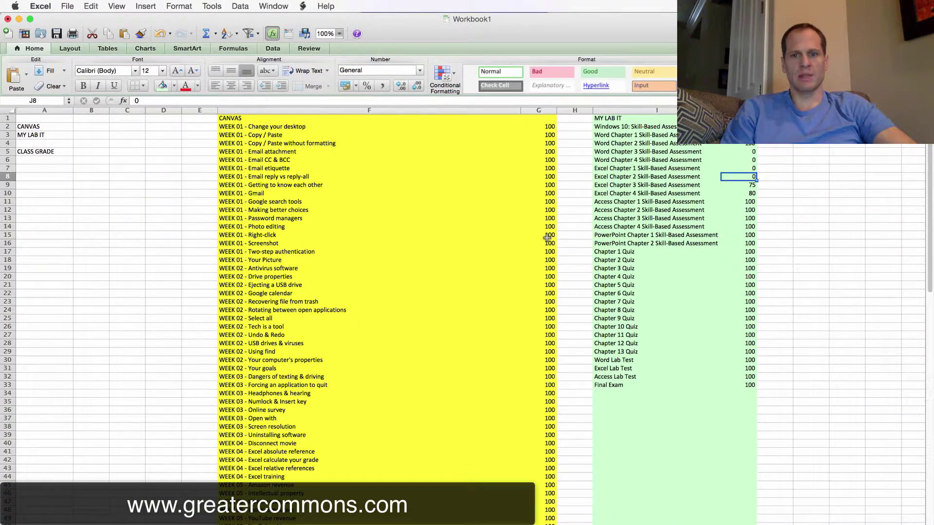
pyautogui.moveTo(547, 238)
pyautogui.mouseDown()
pyautogui.moveTo(563, 323)
pyautogui.moveTo(549, 233)
pyautogui.moveTo(550, 361)
pyautogui.mouseUp()
pyautogui.click(552, 234)
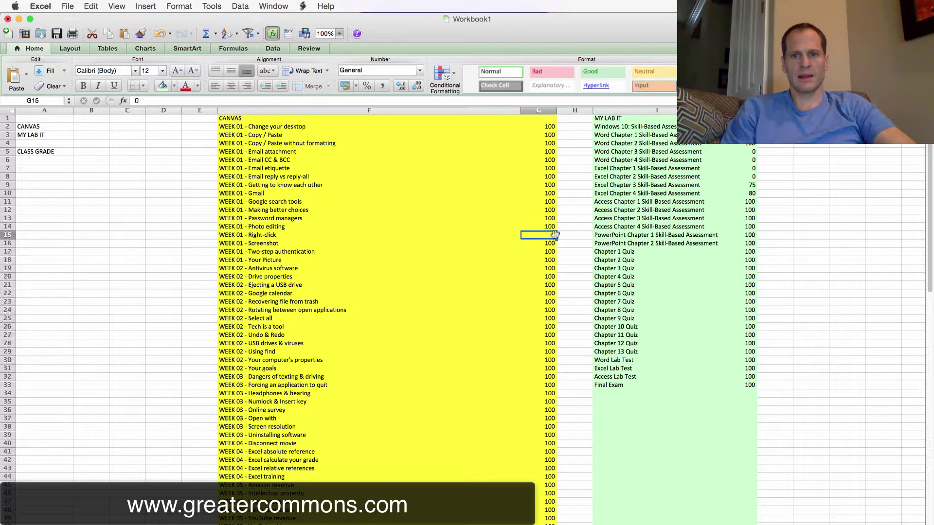
pyautogui.moveTo(556, 262); pyautogui.dragTo(550, 402)
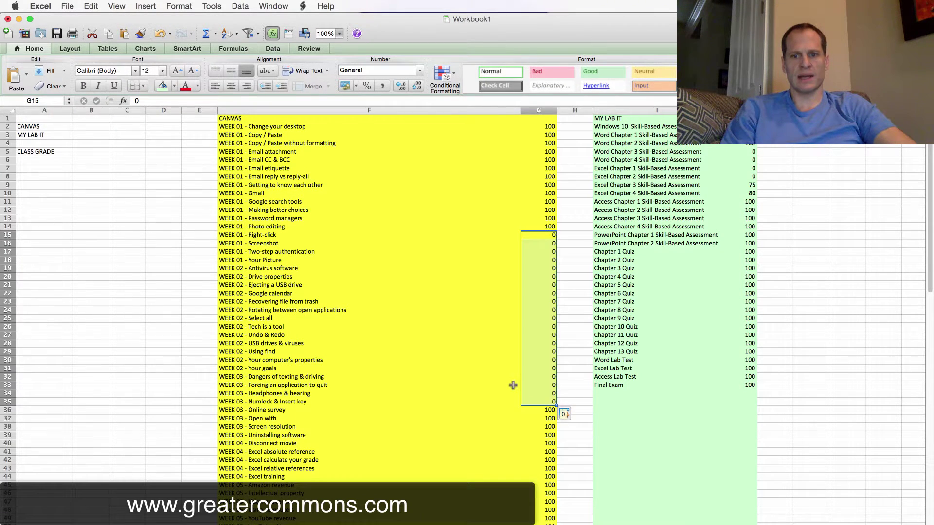
pyautogui.click(511, 385)
pyautogui.click(553, 402)
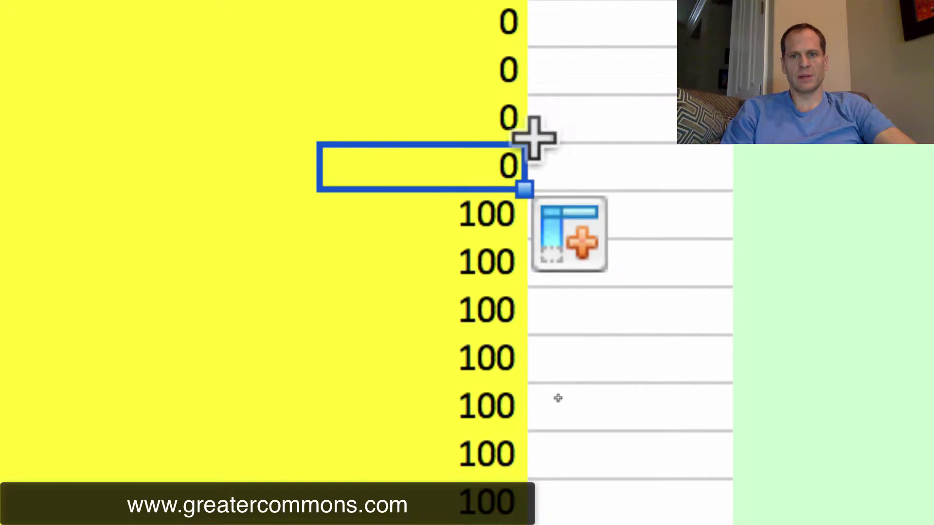
pyautogui.moveTo(533, 177); pyautogui.dragTo(517, 277)
pyautogui.click(501, 178)
pyautogui.click(499, 115)
pyautogui.write('1')
pyautogui.press('Return')
pyautogui.write('2')
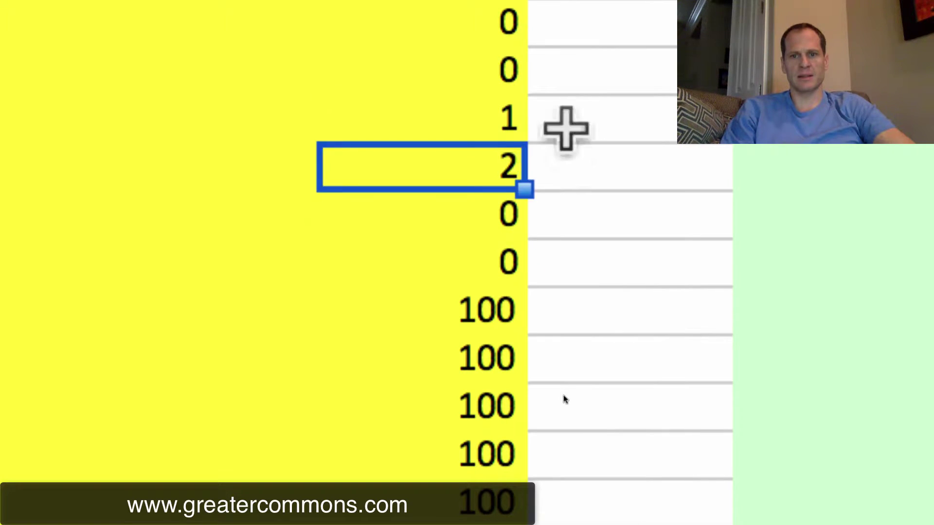
pyautogui.press('Return')
pyautogui.moveTo(492, 113); pyautogui.dragTo(507, 143)
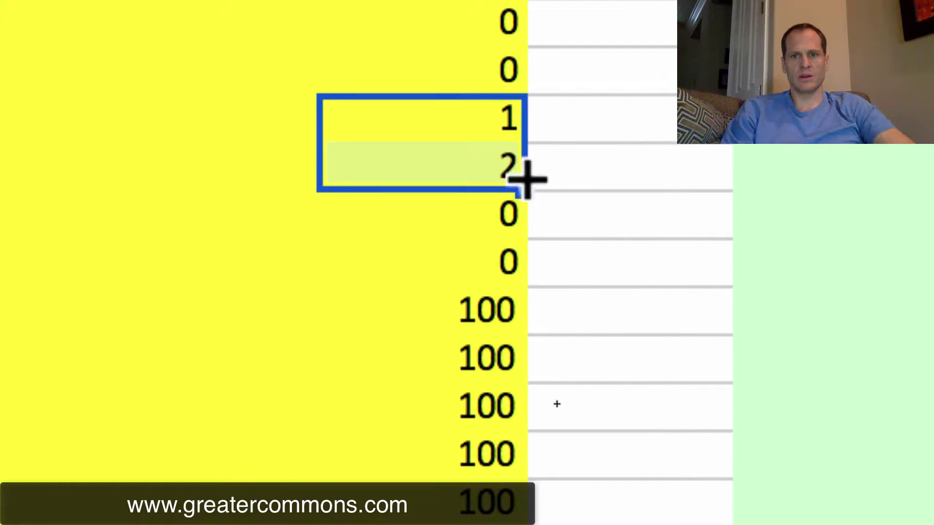
pyautogui.moveTo(522, 194); pyautogui.dragTo(515, 313)
pyautogui.click(586, 256)
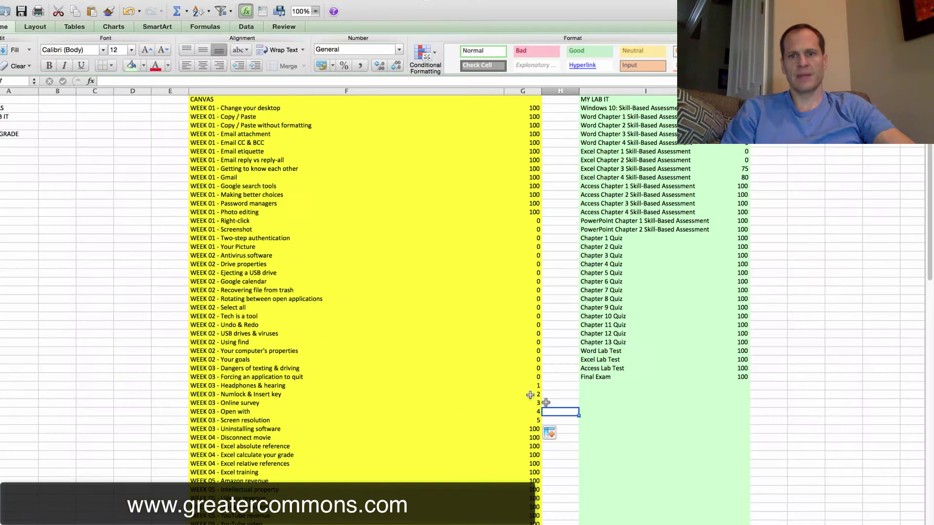
# - Insert an AutoSum Average of the CANVAS scores in G84, below the list
pyautogui.scroll(-15, 546, 398)
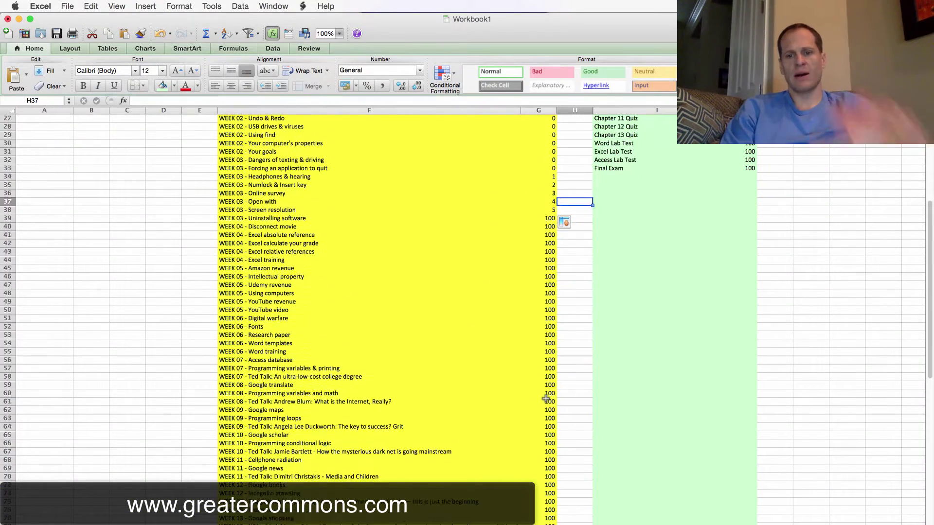
pyautogui.scroll(-7, 545, 398)
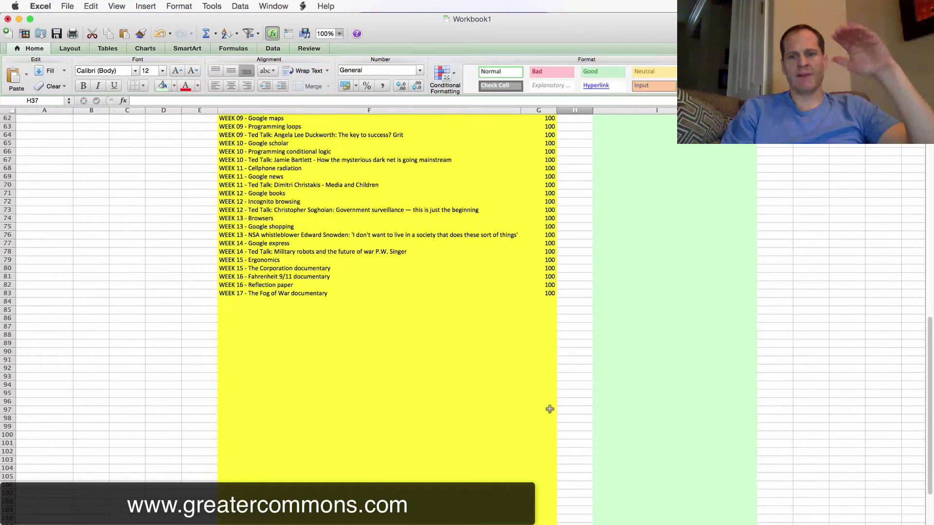
pyautogui.click(546, 309)
pyautogui.click(548, 302)
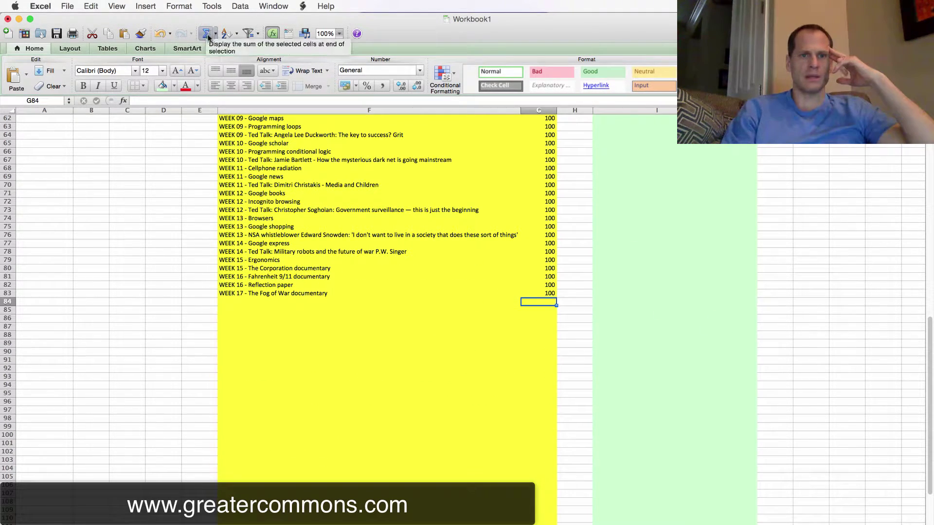
pyautogui.click(216, 34)
pyautogui.click(224, 60)
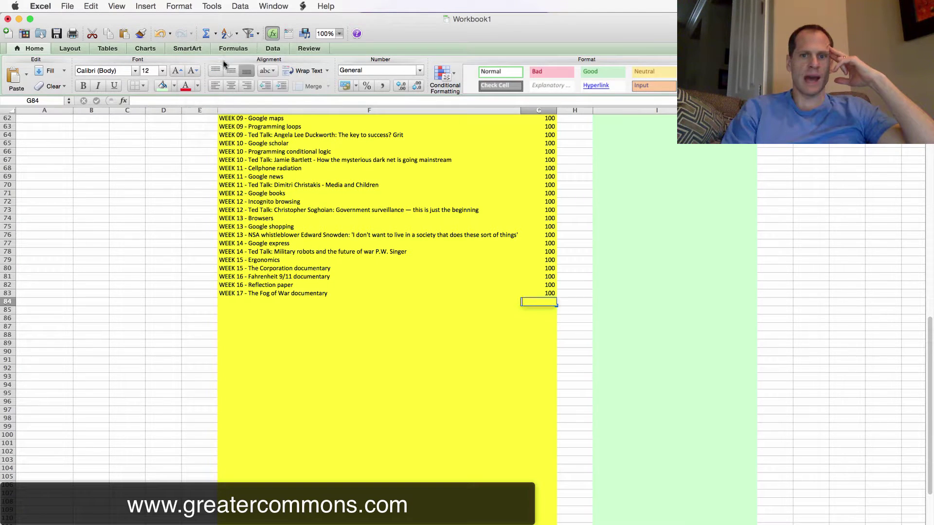
pyautogui.moveTo(540, 294); pyautogui.dragTo(535, 4)
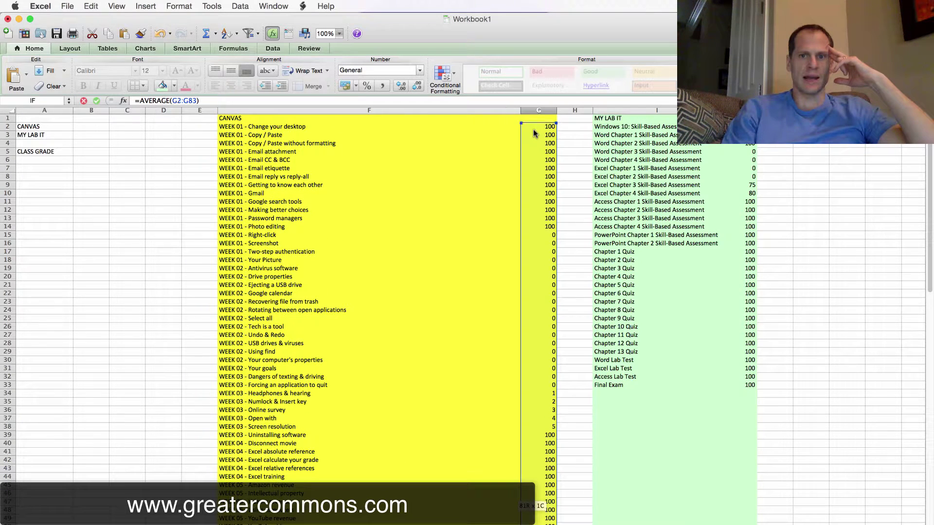
pyautogui.press('Return')
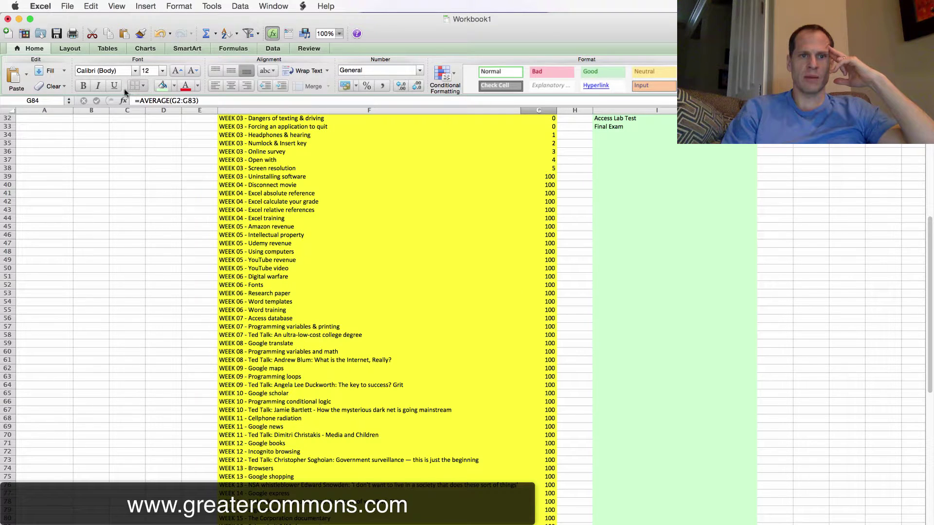
# - Apply Percent Style to G84, then undo so the cell is left empty
pyautogui.click(367, 86)
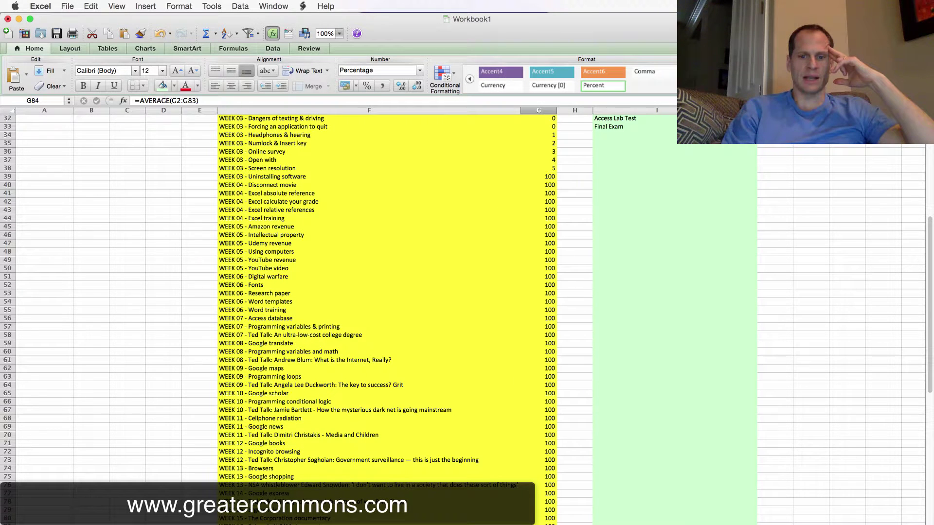
pyautogui.press('Up')
pyautogui.press('Down')
pyautogui.hotkey('ctrl', 'shift', 'Up')
pyautogui.hotkey('ctrl', 'u')
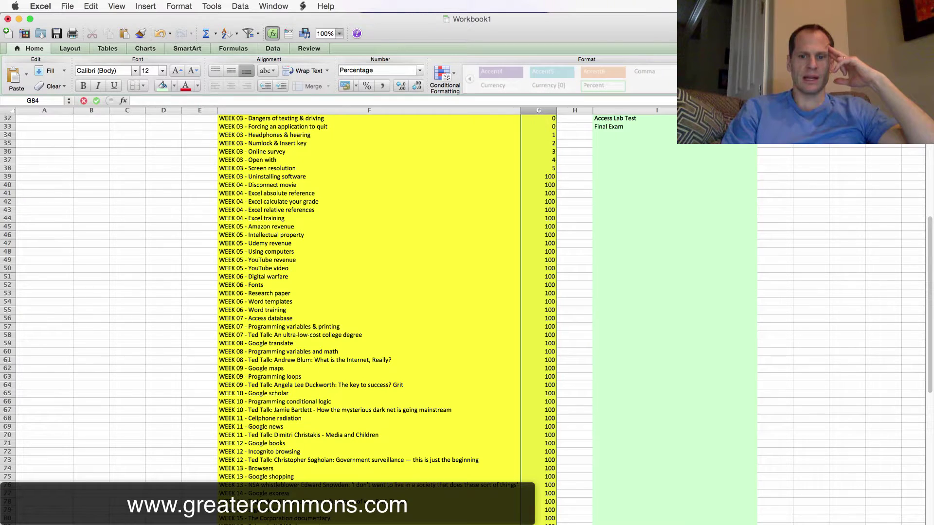
pyautogui.press('Escape')
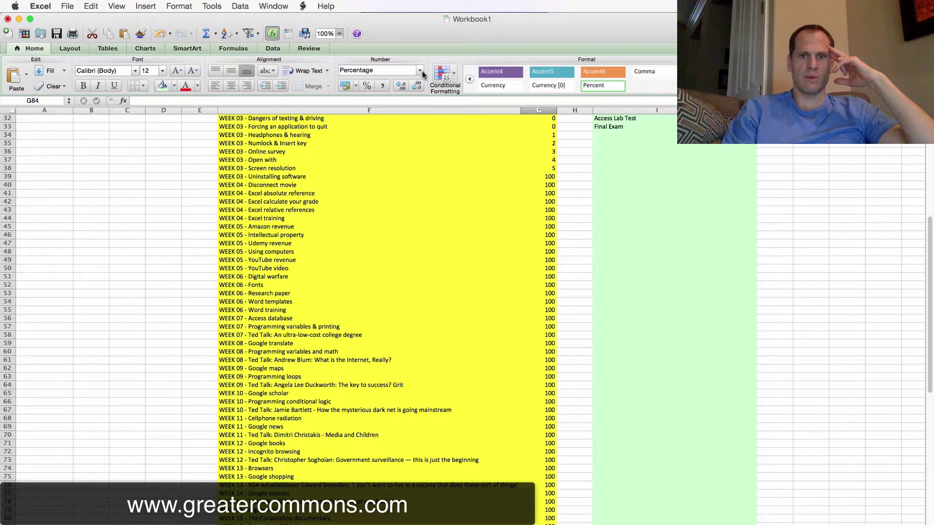
# - Put =AVERAGE(G2:G83) in G84, displaying the CANVAS average as 7091%
pyautogui.click(215, 34)
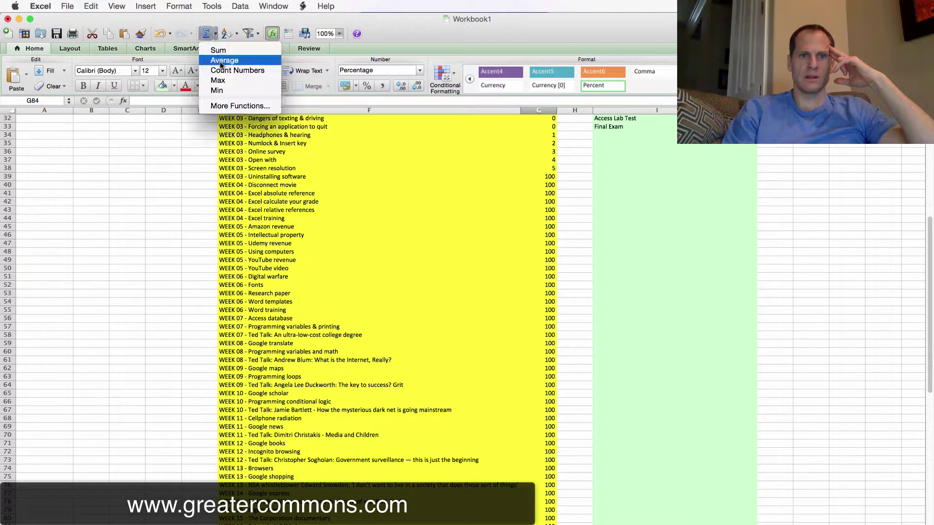
pyautogui.click(210, 58)
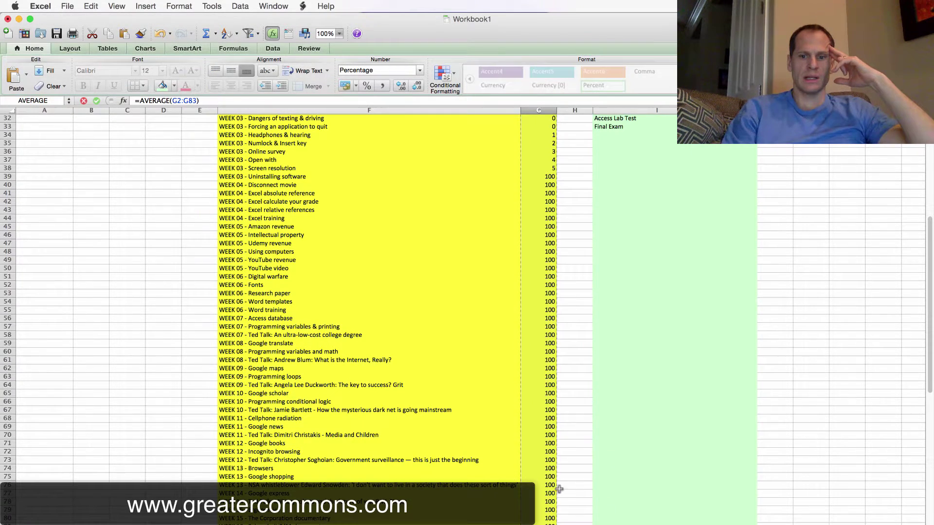
pyautogui.scroll(10, 553, 345)
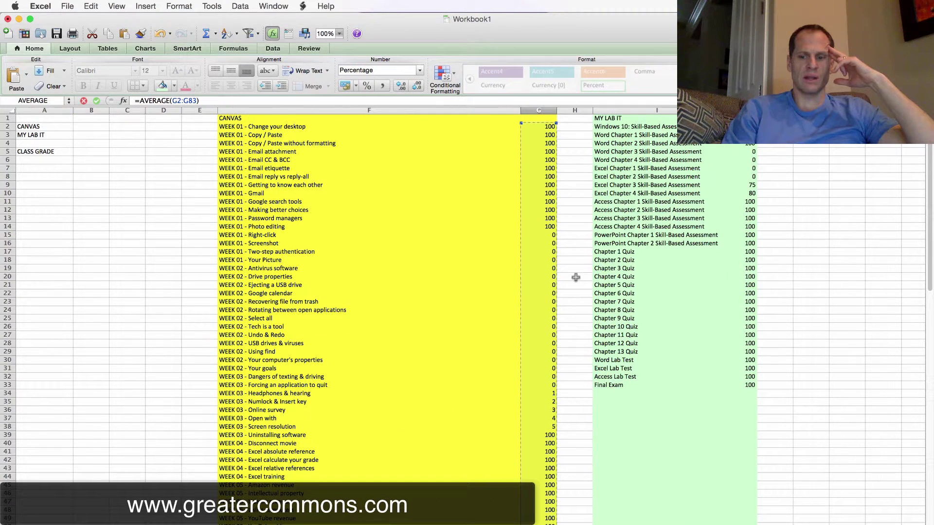
pyautogui.press('Return')
pyautogui.scroll(-5, 581, 287)
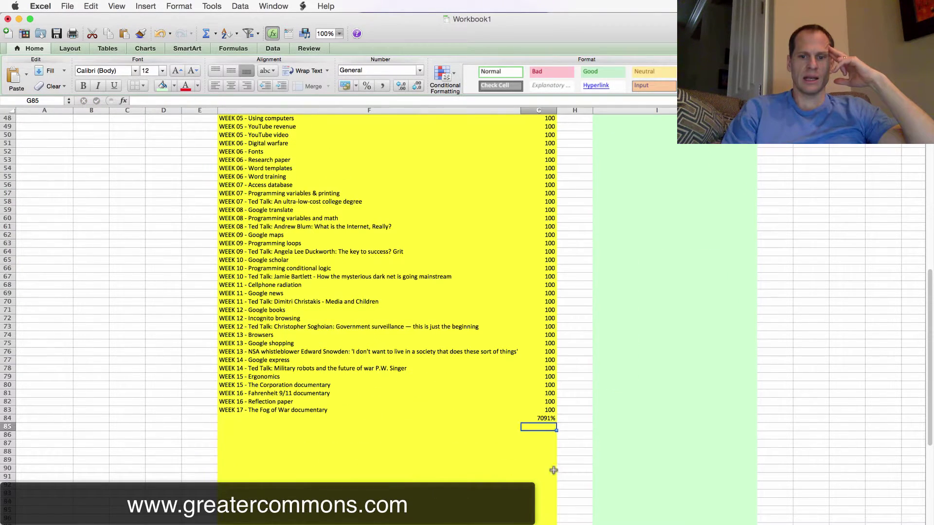
pyautogui.click(537, 418)
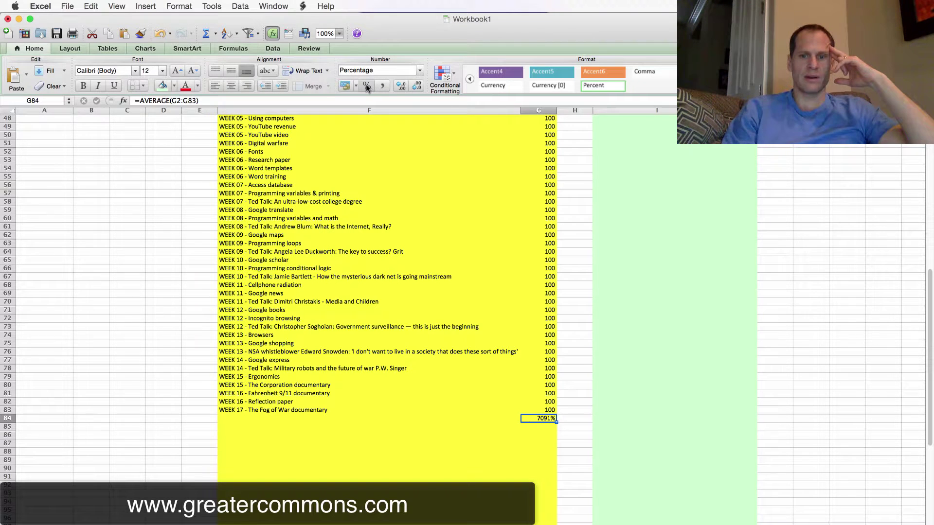
# - Reselect G84 and bring up its Format Cells settings with Cmd+1
pyautogui.click(518, 443)
pyautogui.click(539, 419)
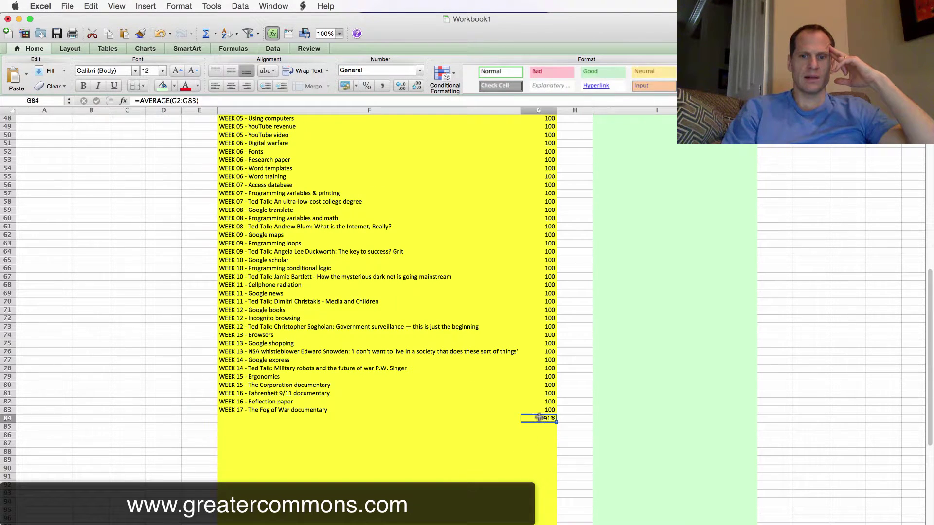
pyautogui.click(523, 471)
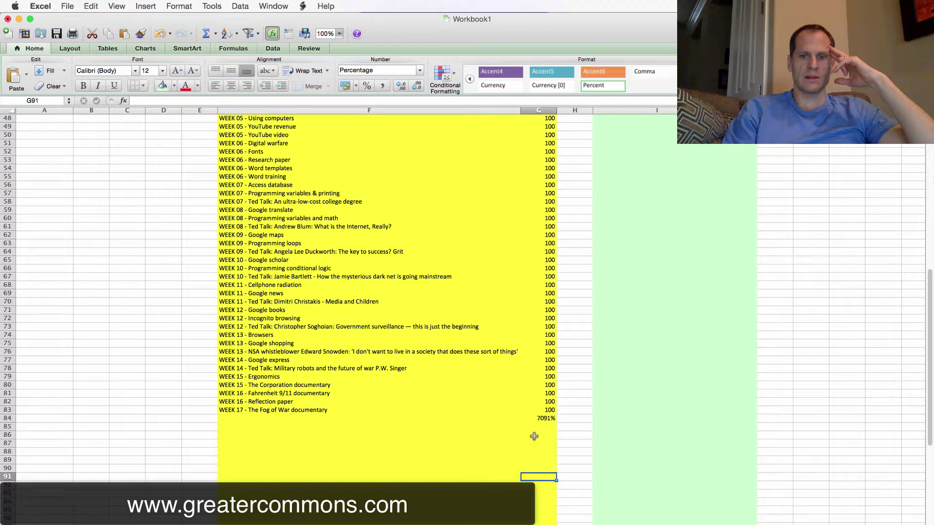
pyautogui.click(537, 418)
pyautogui.rightClick(540, 419)
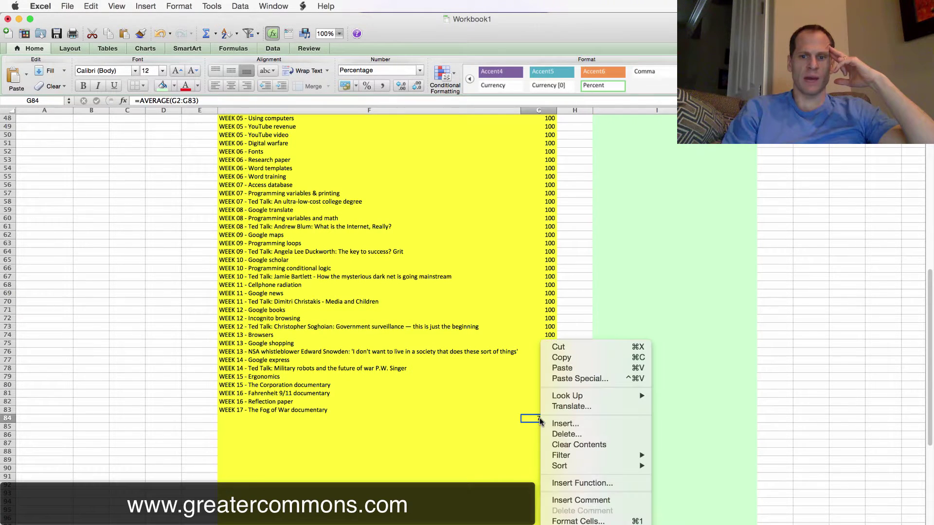
pyautogui.press('Escape')
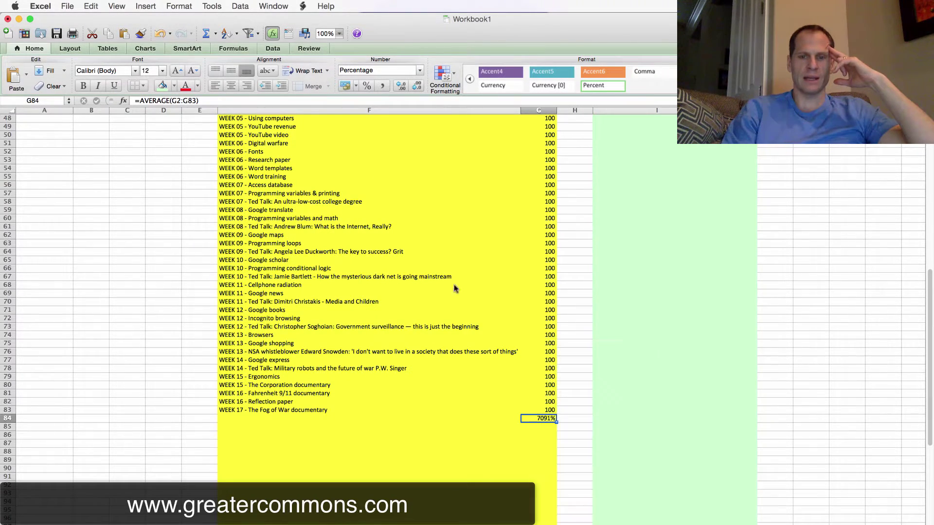
pyautogui.press('super+1')
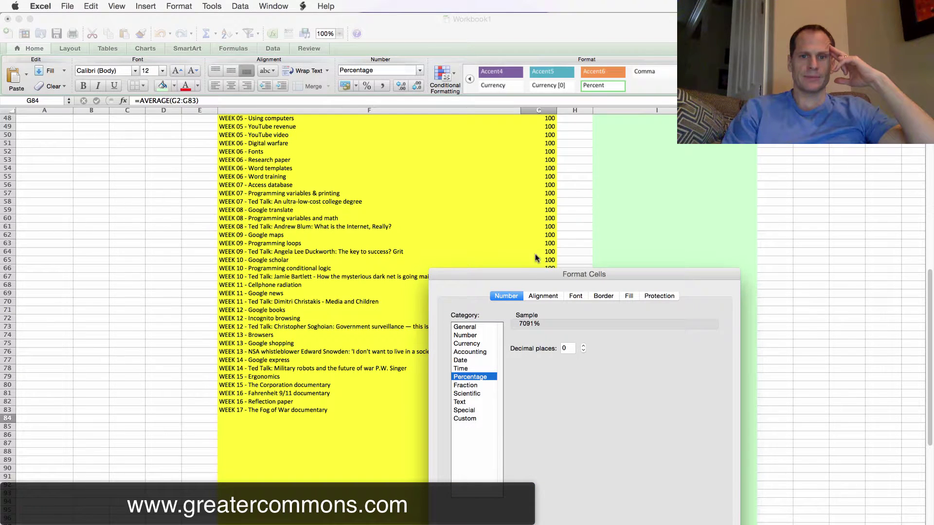
# - Format G84 as Number with 2 decimal places so it shows 70.91
pyautogui.moveTo(526, 276); pyautogui.dragTo(441, 182)
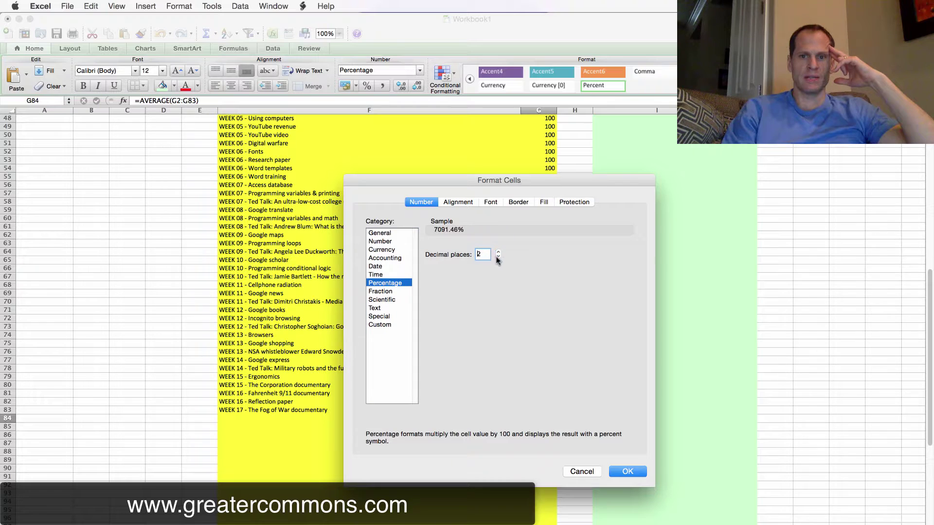
pyautogui.click(385, 242)
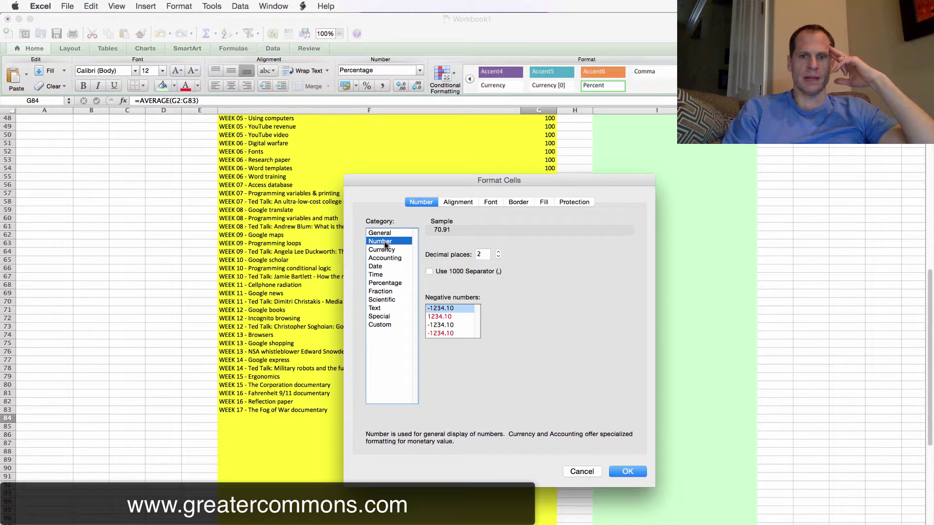
pyautogui.click(625, 472)
pyautogui.click(485, 443)
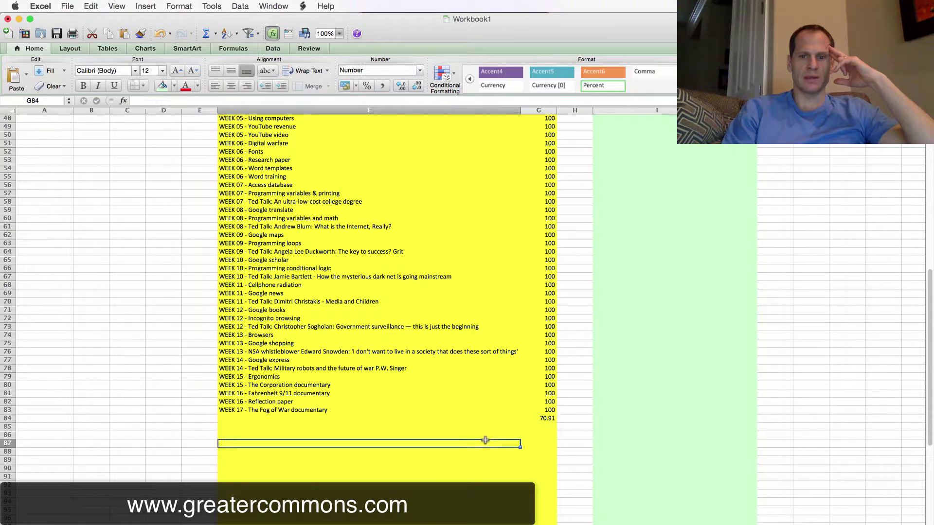
# - Put =AVERAGE(J2:J33) in J34, averaging the MY LAB IT scores to 86.09375
pyautogui.click(542, 418)
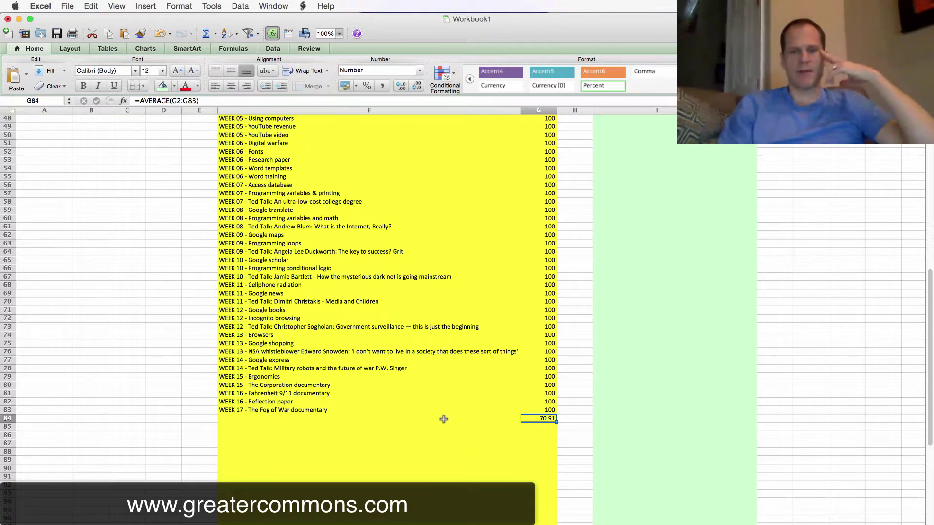
pyautogui.scroll(15, 445, 421)
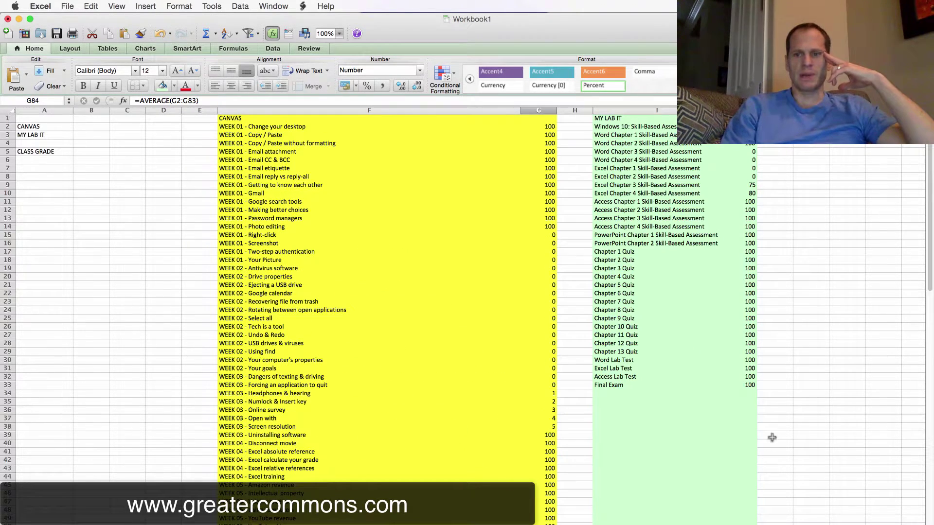
pyautogui.click(748, 392)
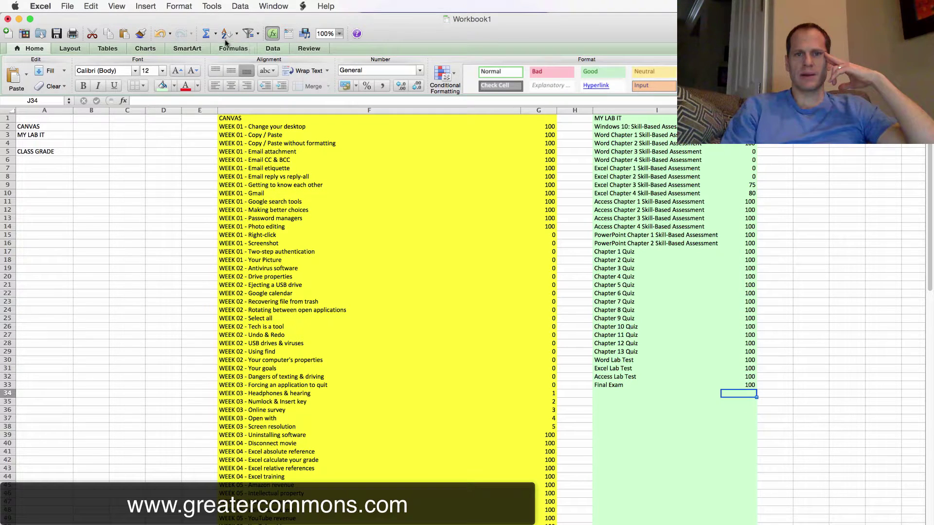
pyautogui.click(215, 34)
pyautogui.click(234, 59)
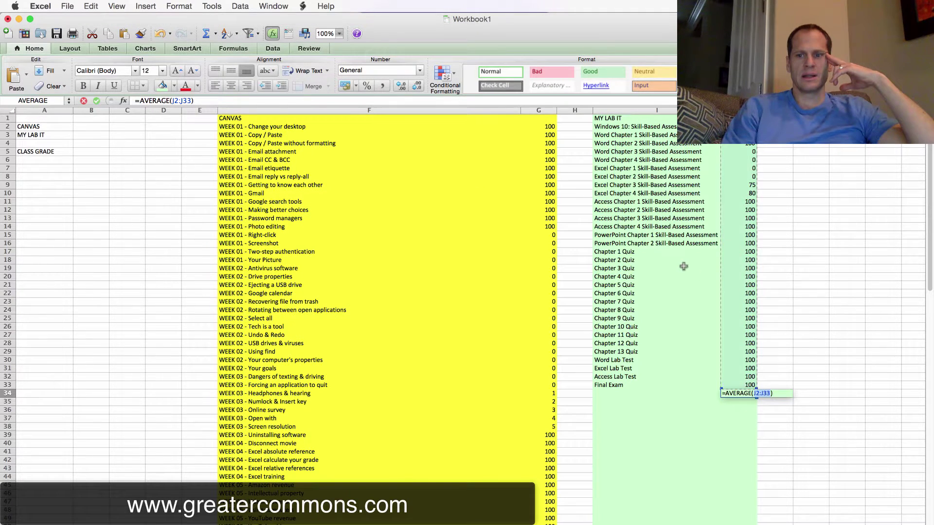
pyautogui.press('Return')
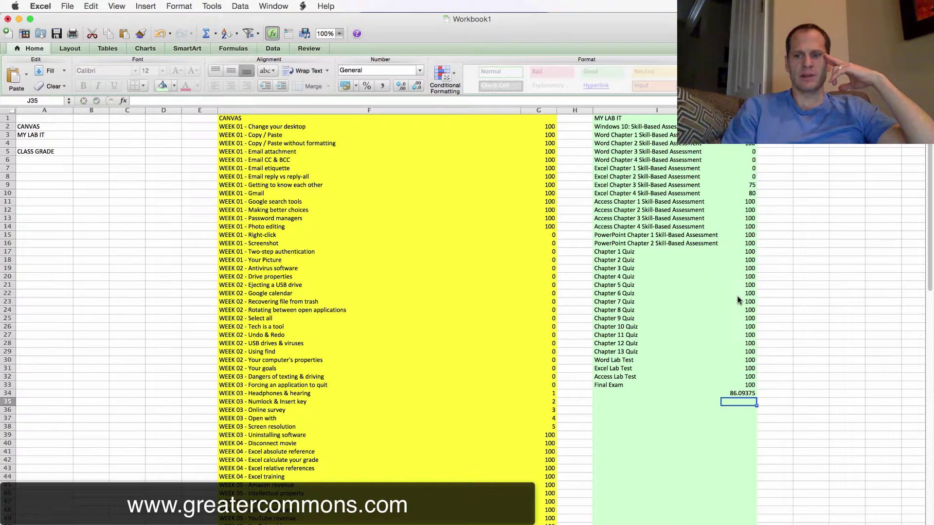
pyautogui.click(742, 394)
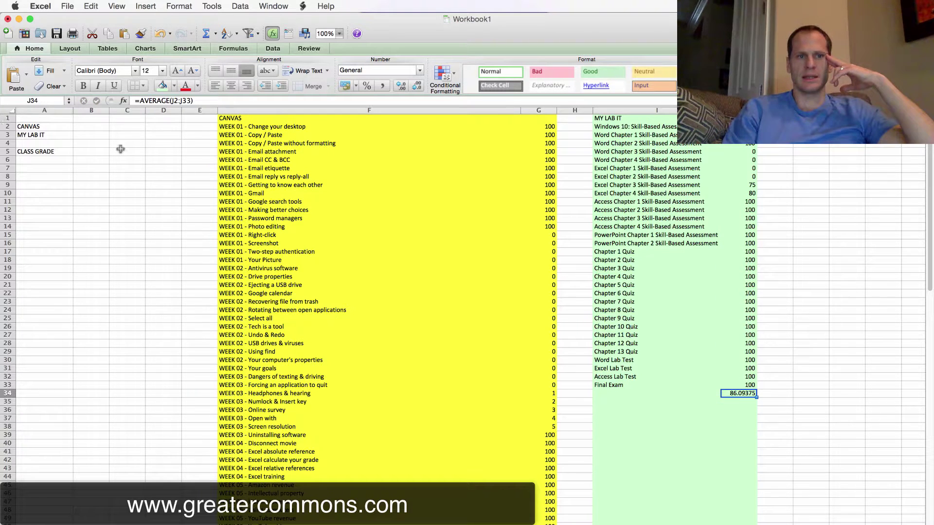
# - Link the CANVAS summary cell B2 to G84 with =G84, showing 70.91
pyautogui.click(92, 126)
pyautogui.write('=')
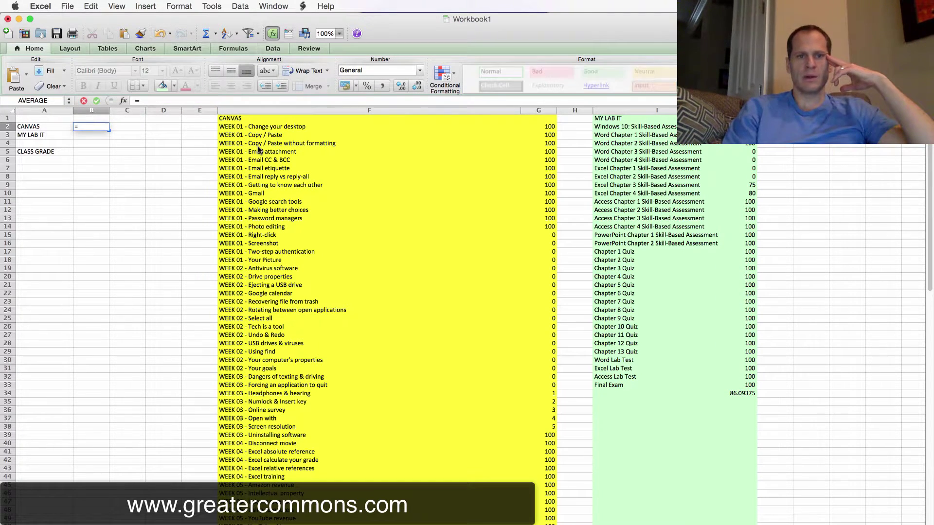
pyautogui.click(258, 151)
pyautogui.click(85, 137)
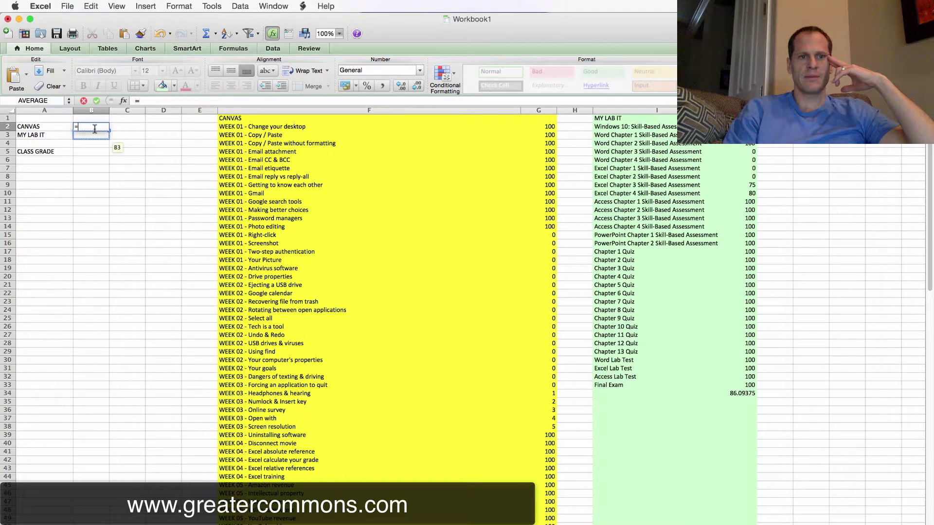
pyautogui.scroll(-15, 535, 438)
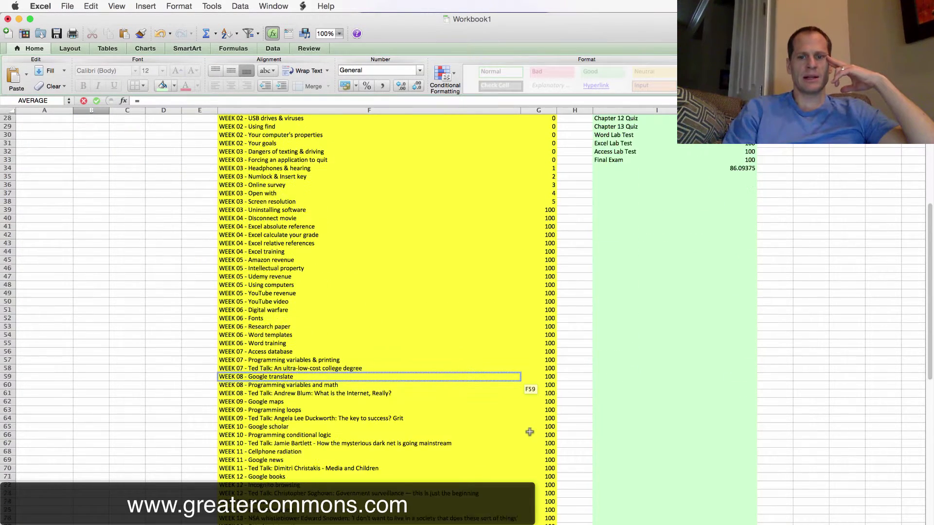
pyautogui.scroll(-14, 527, 430)
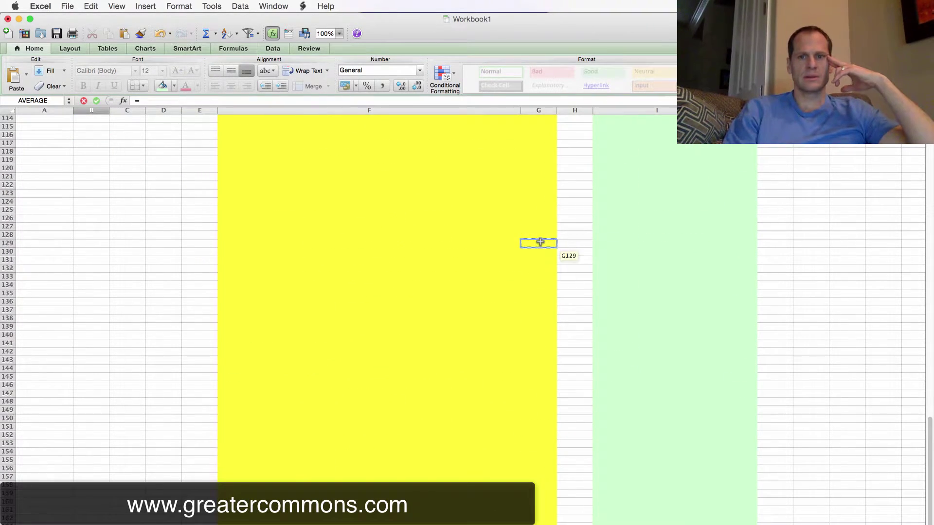
pyautogui.scroll(11, 539, 242)
pyautogui.click(545, 311)
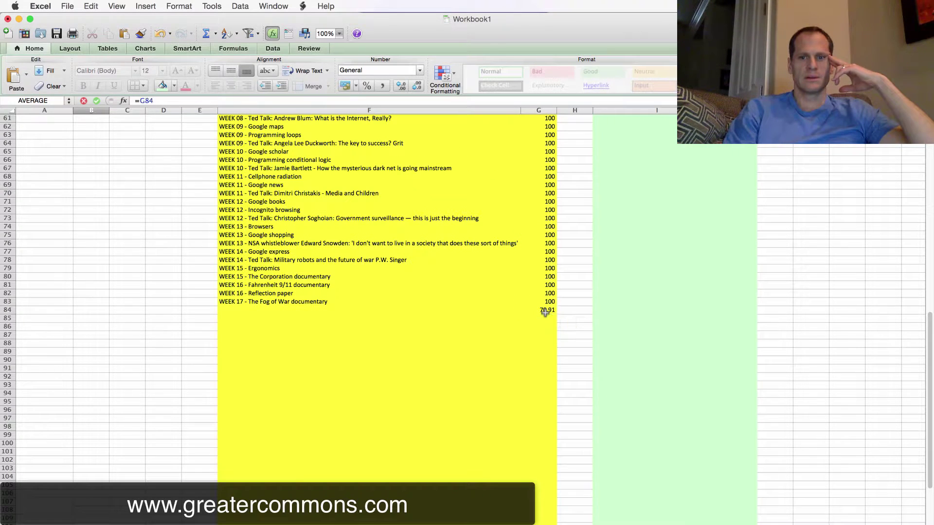
pyautogui.press('Return')
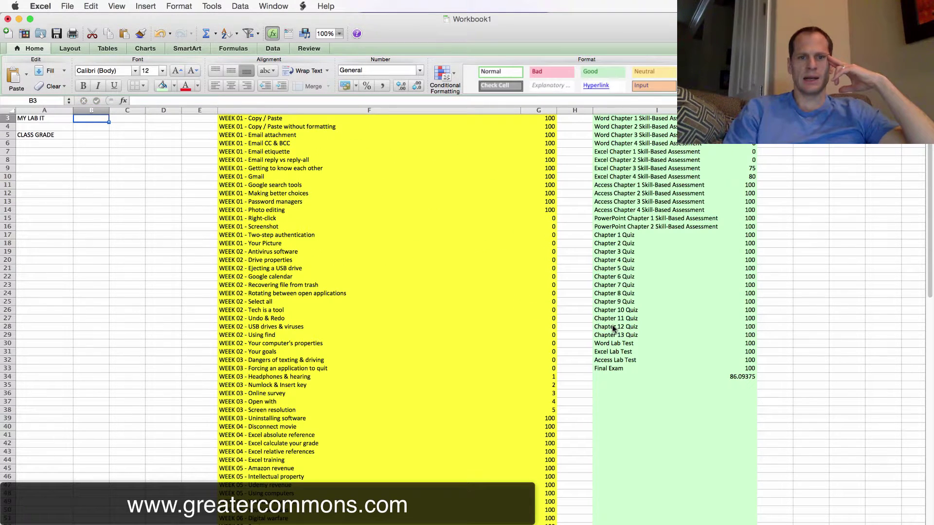
# - Link the MY LAB IT summary cell B3 to J34, showing 86.09375
pyautogui.scroll(2, 122, 163)
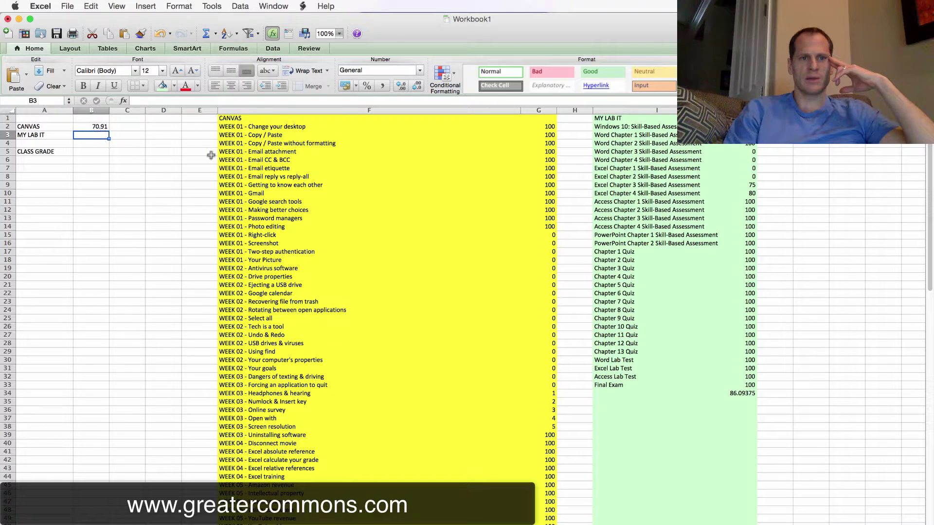
pyautogui.write('=')
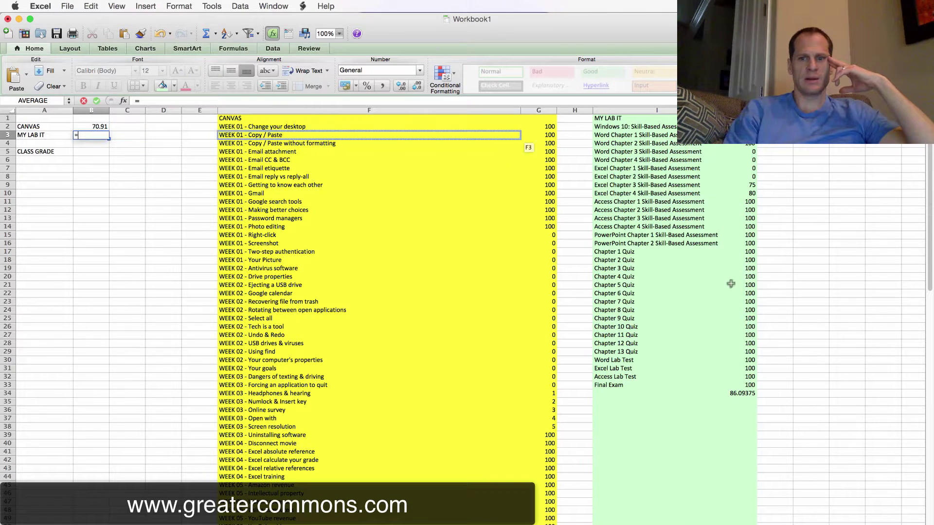
pyautogui.click(742, 393)
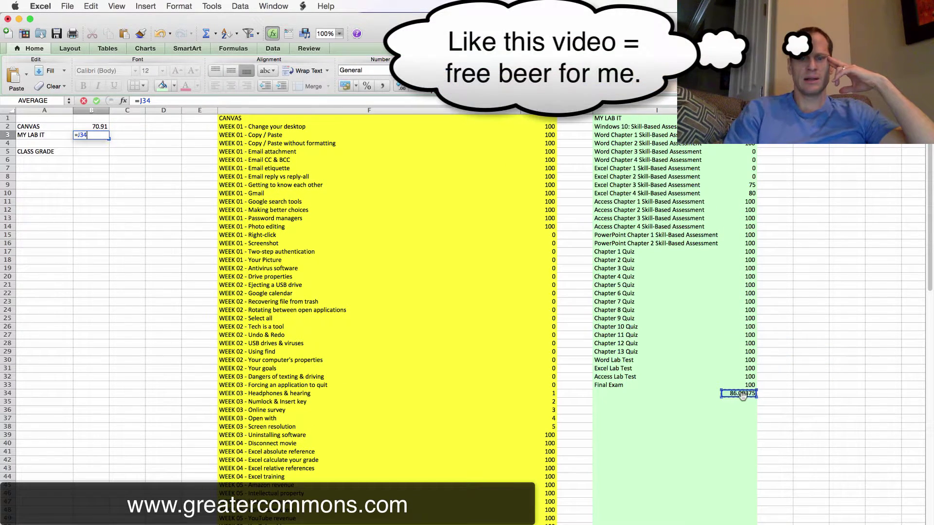
pyautogui.press('Return')
pyautogui.click(108, 151)
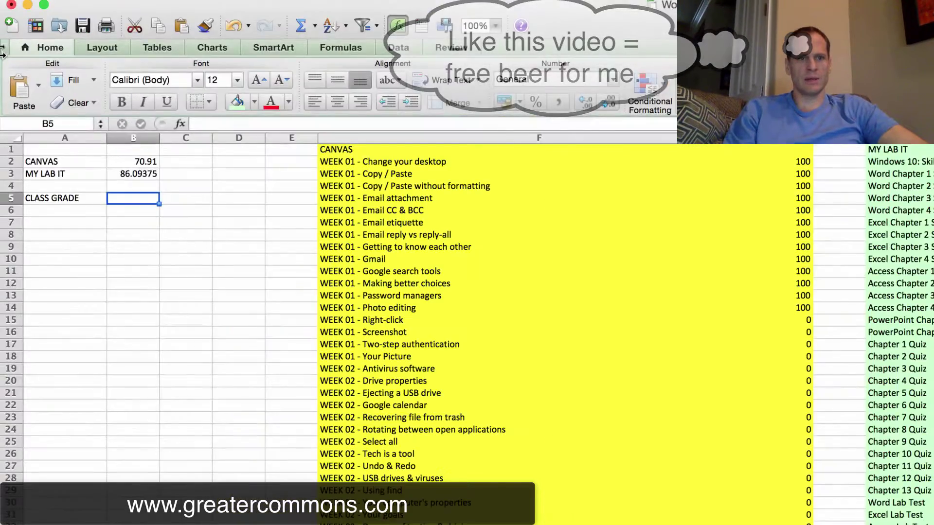
# - Enter =(B2+B3)/2 in the CLASS GRADE cell, giving 78.5041921
pyautogui.write('=')
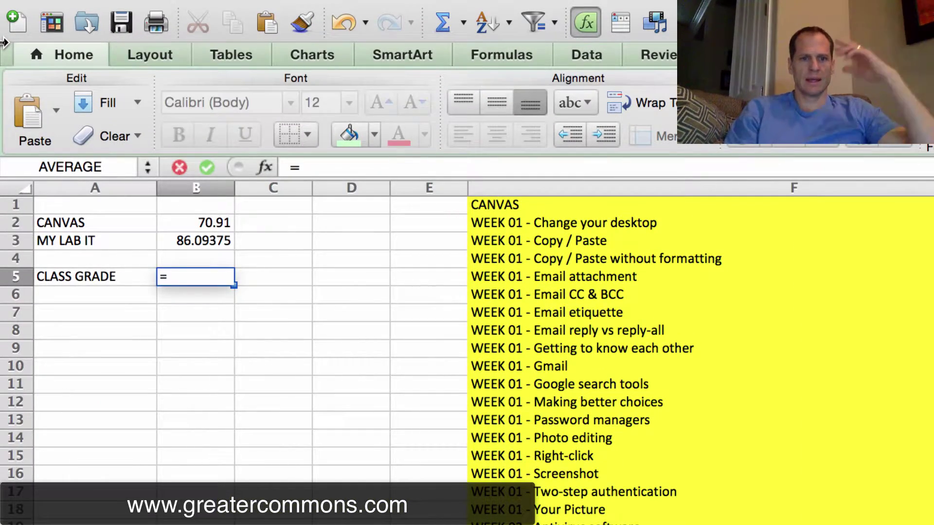
pyautogui.click(215, 225)
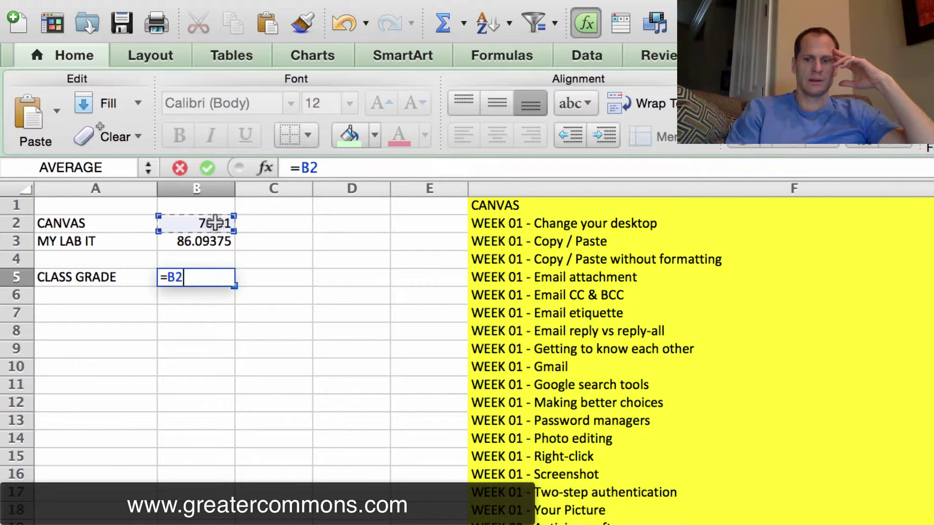
pyautogui.click(214, 242)
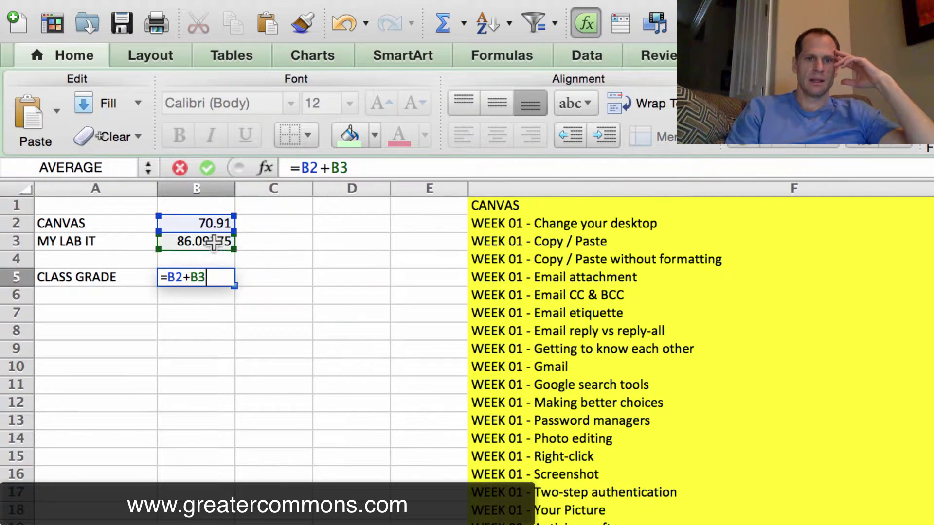
pyautogui.press('Return')
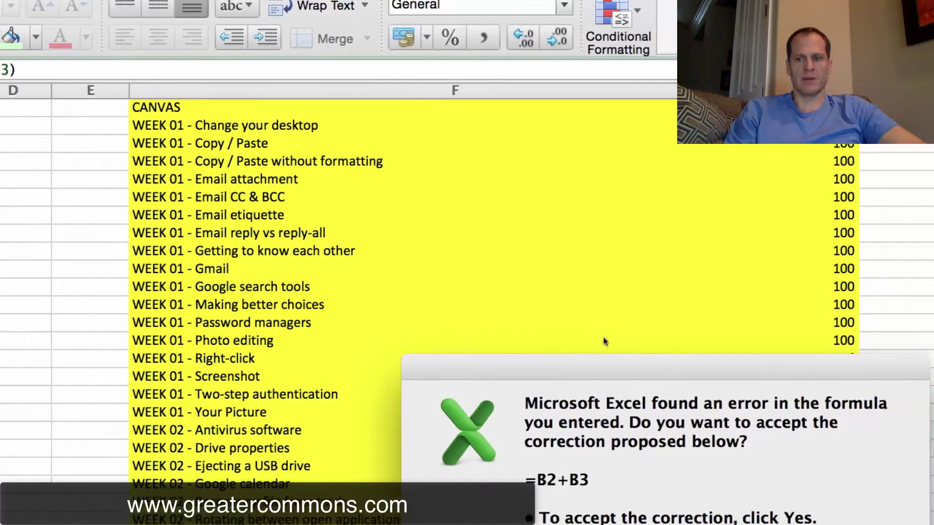
pyautogui.press('Escape')
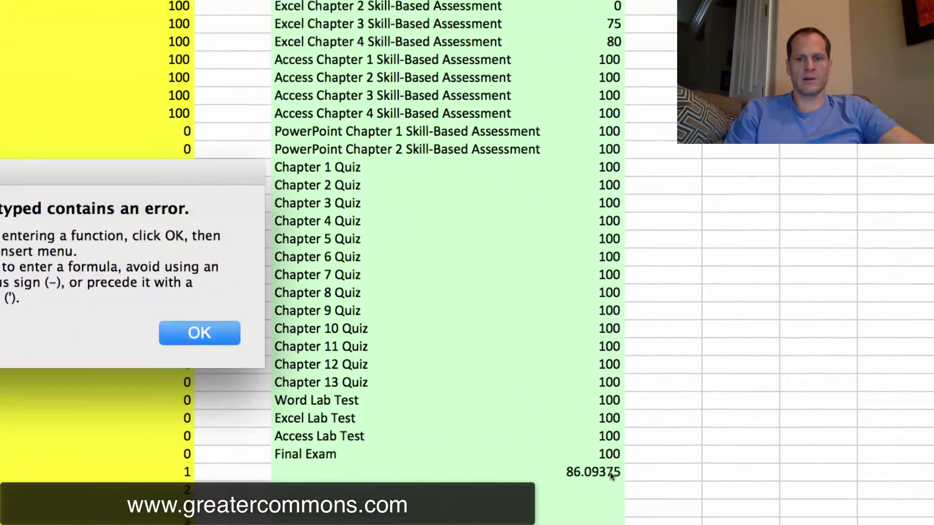
pyautogui.click(219, 334)
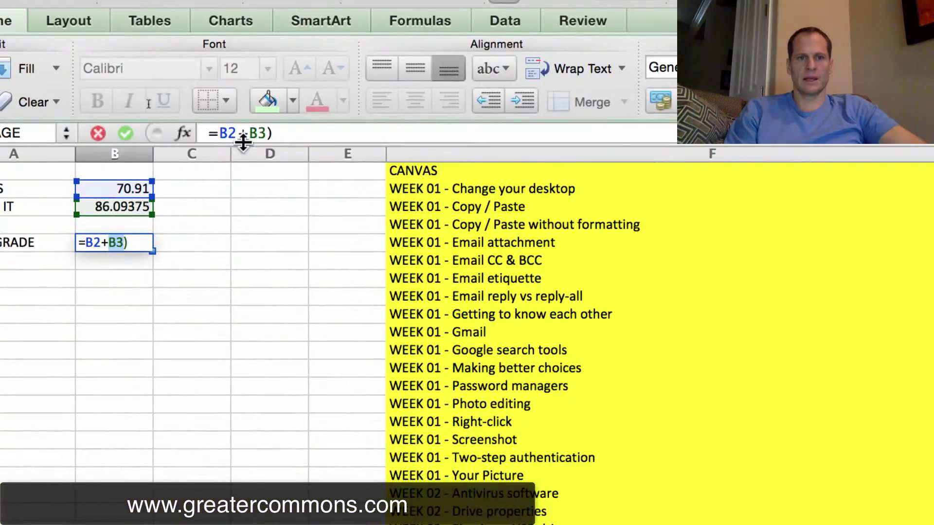
pyautogui.write('(')
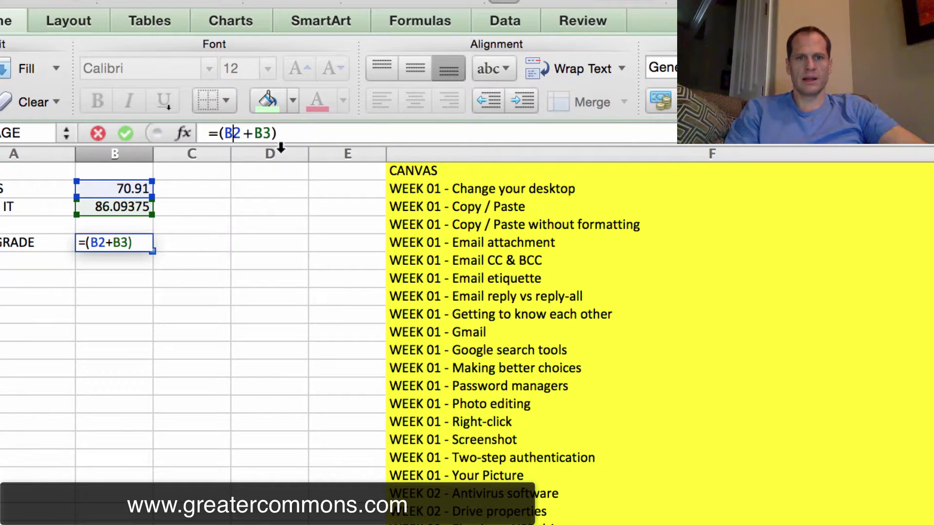
pyautogui.write('/')
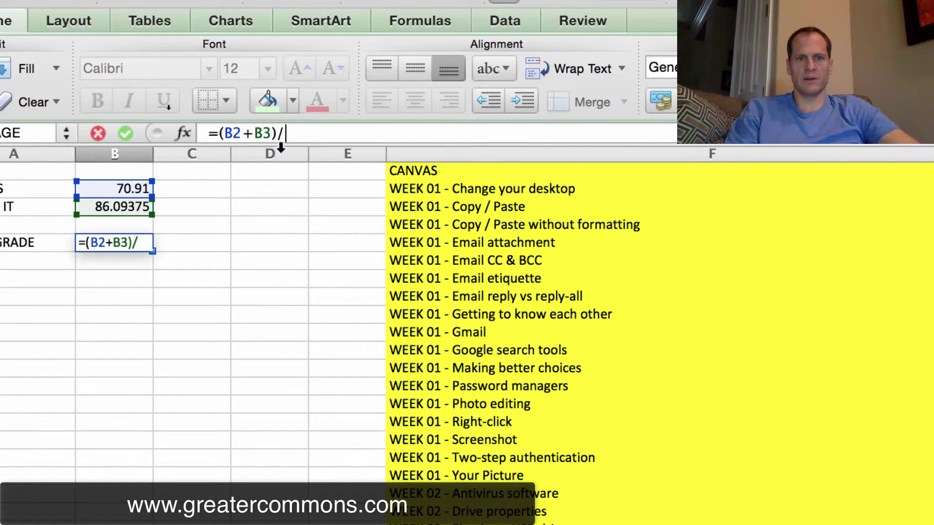
pyautogui.write('2')
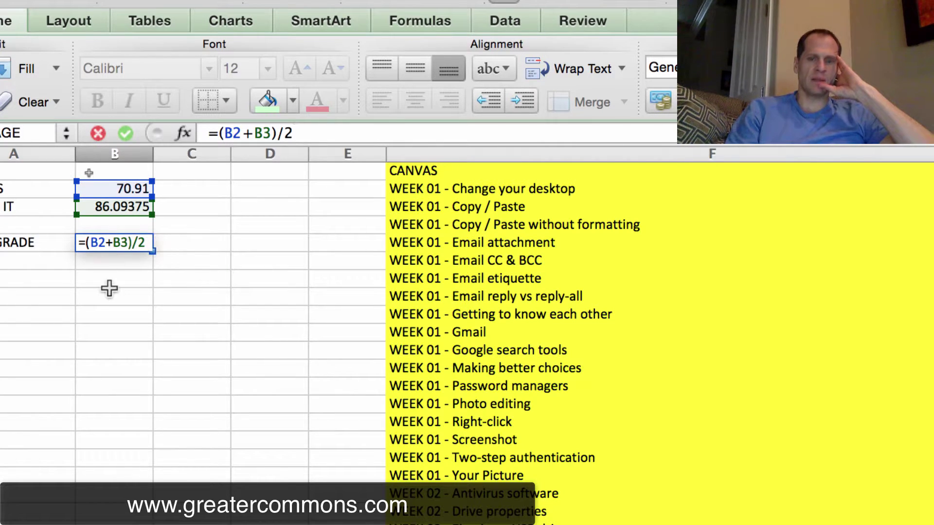
pyautogui.press('Return')
pyautogui.click(136, 248)
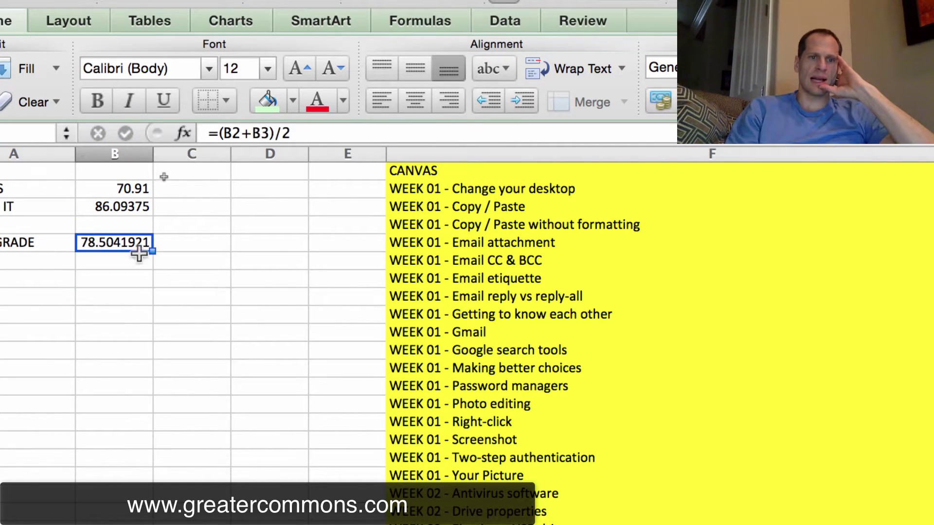
pyautogui.press('Left')
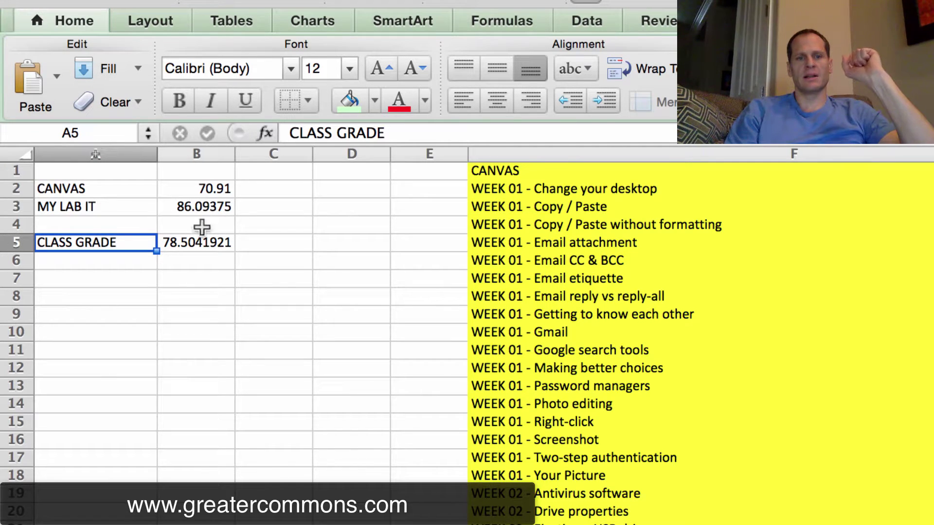
pyautogui.click(206, 246)
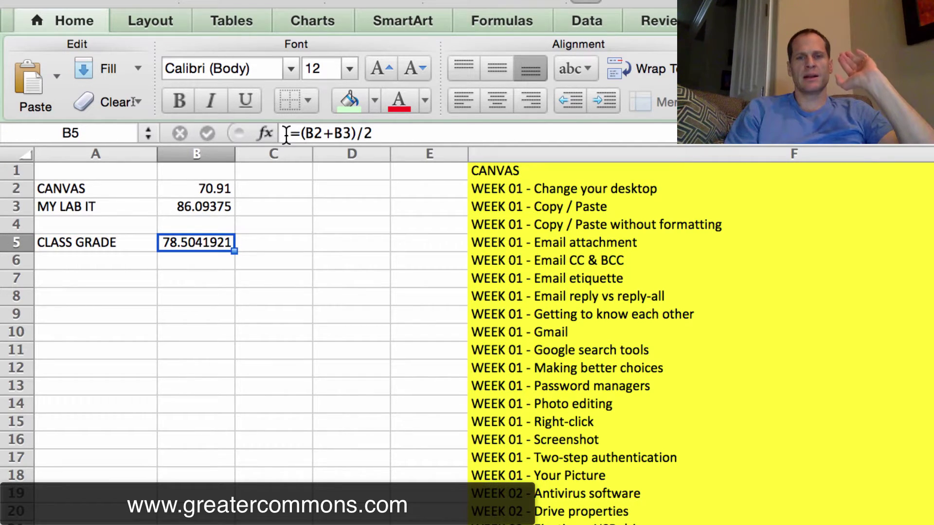
pyautogui.doubleClick(314, 134)
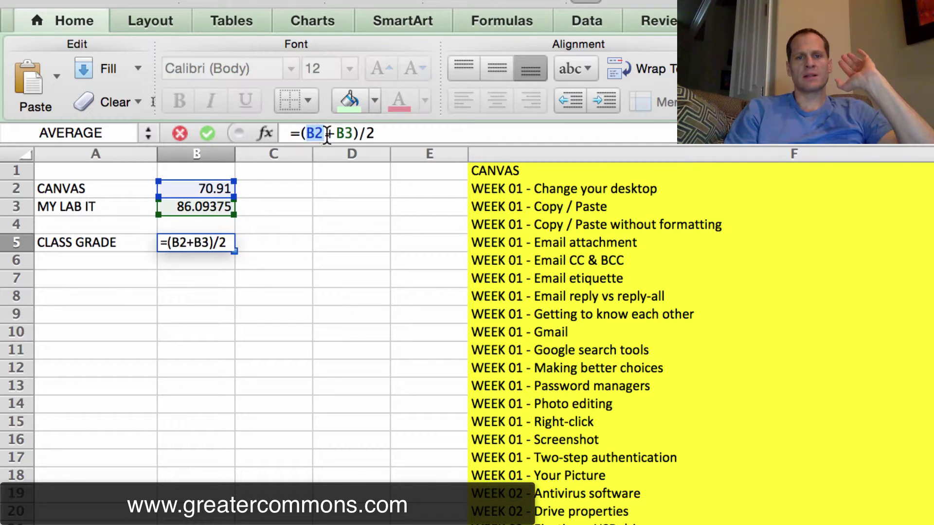
pyautogui.doubleClick(345, 133)
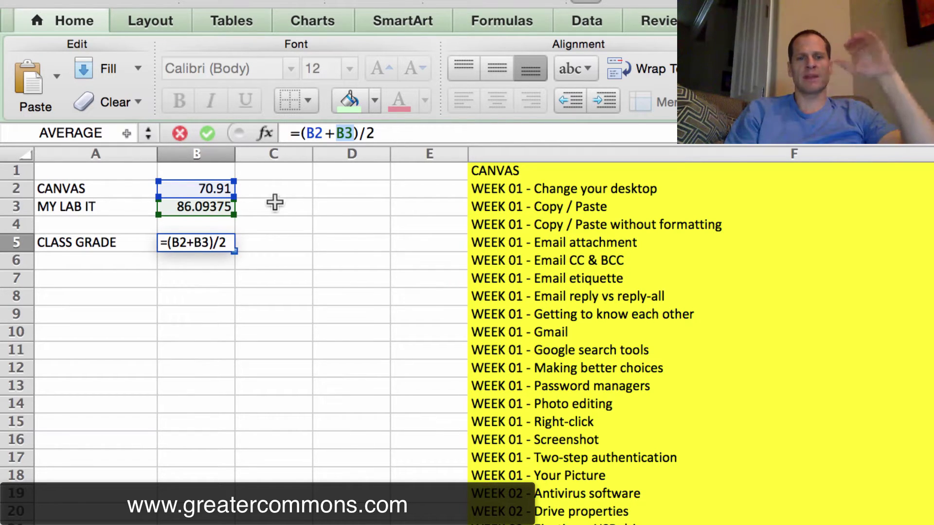
pyautogui.press('Return')
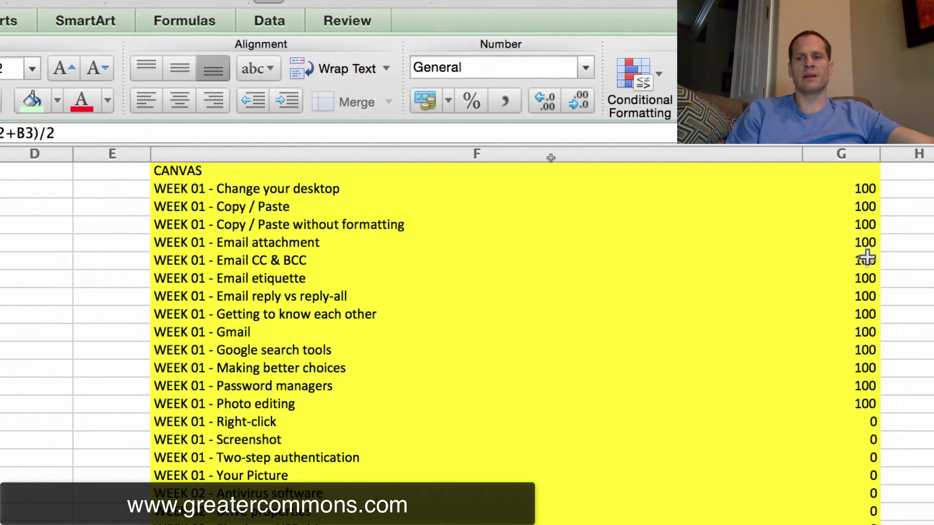
pyautogui.moveTo(864, 243); pyautogui.dragTo(864, 384)
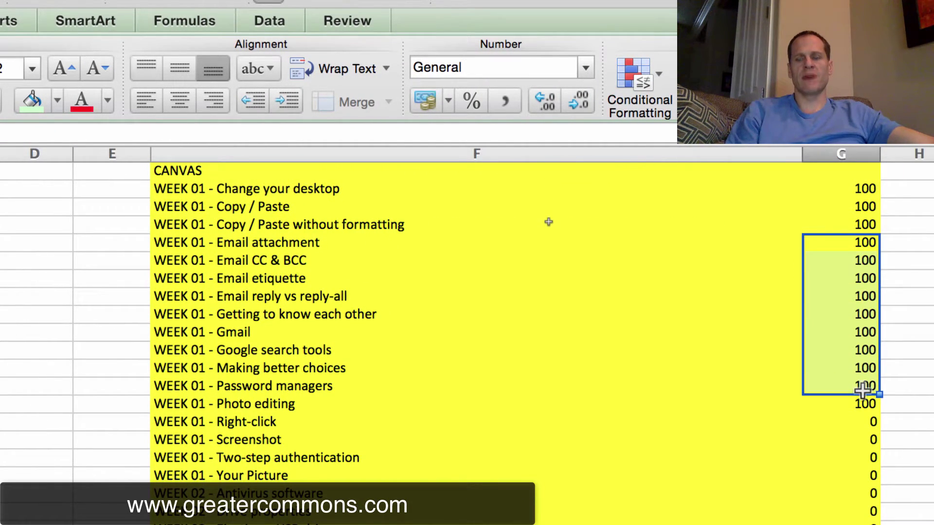
pyautogui.click(853, 334)
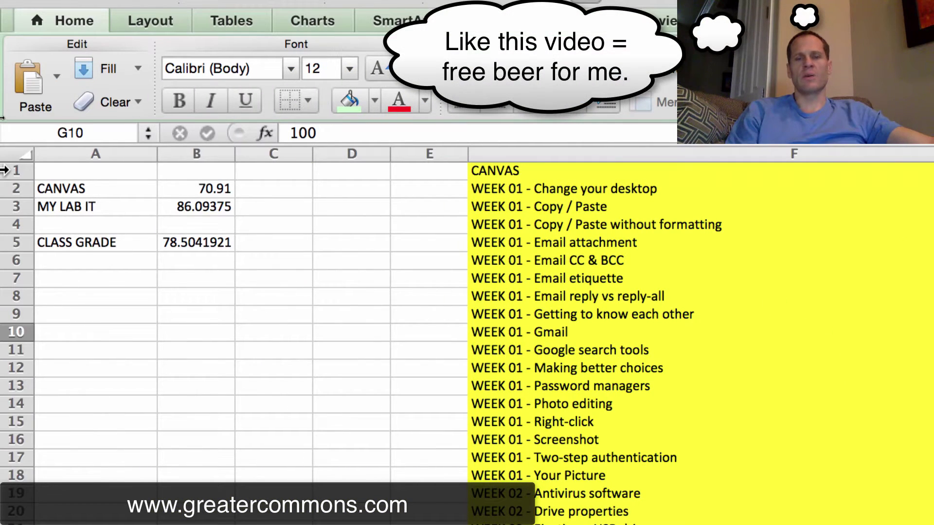